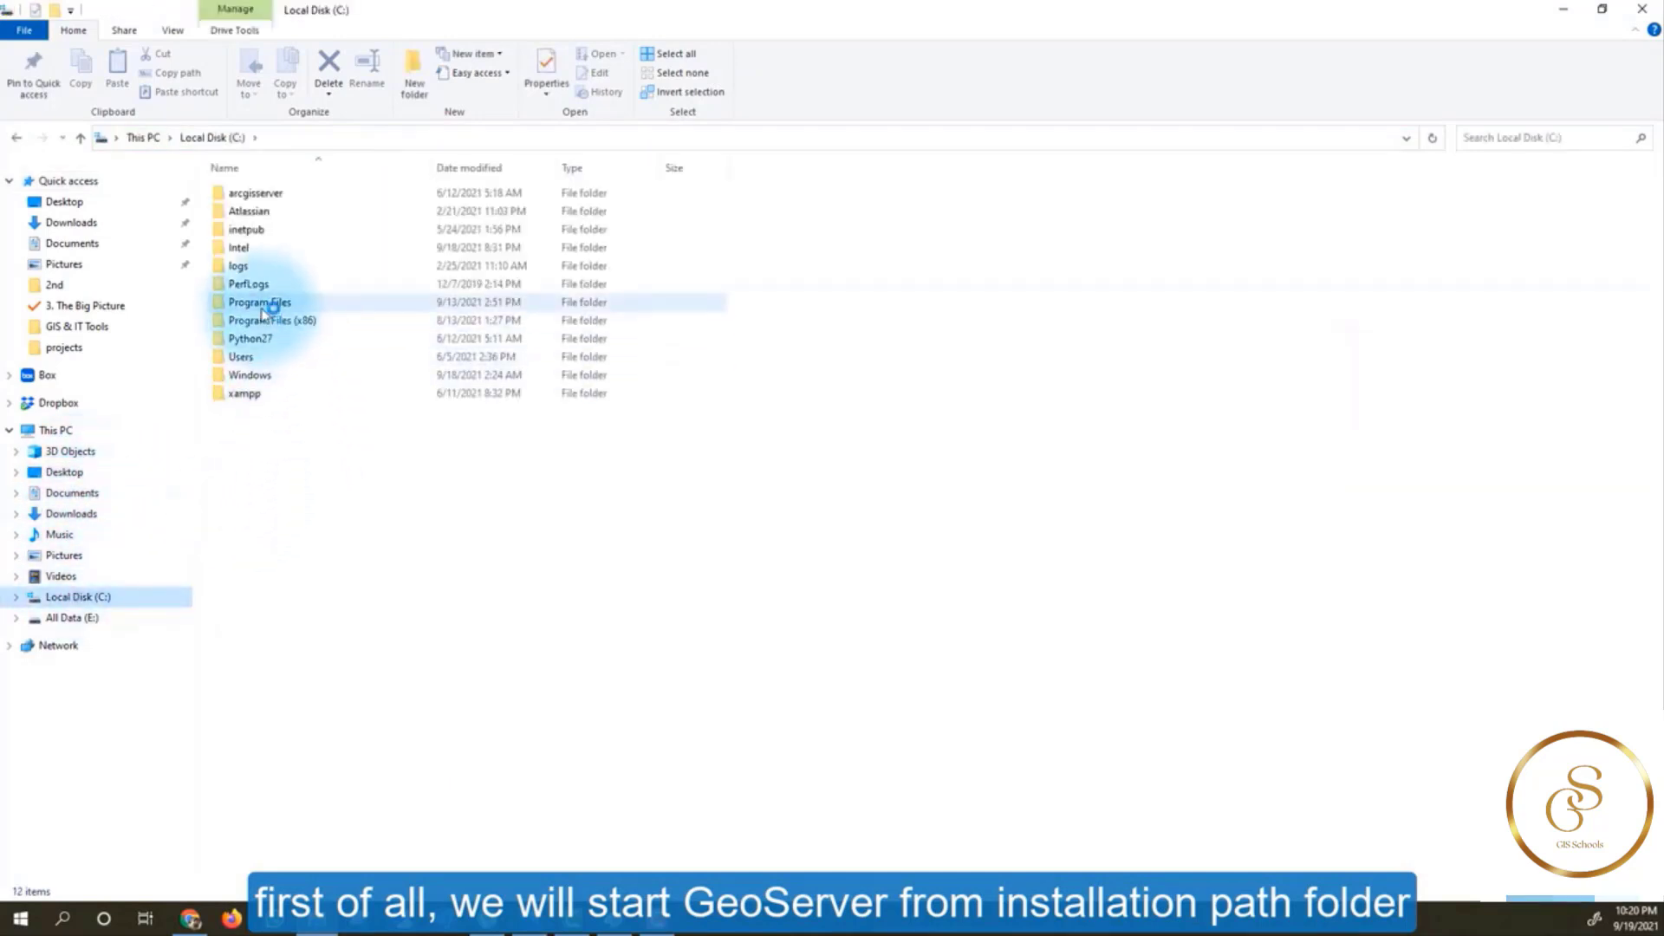
Open the bin folder of the GeoServer installation in C:\Program Files\geoserver.
{"action": "left_click", "coordinate": [262, 305]}
{"action": "double_click", "coordinate": [263, 305]}
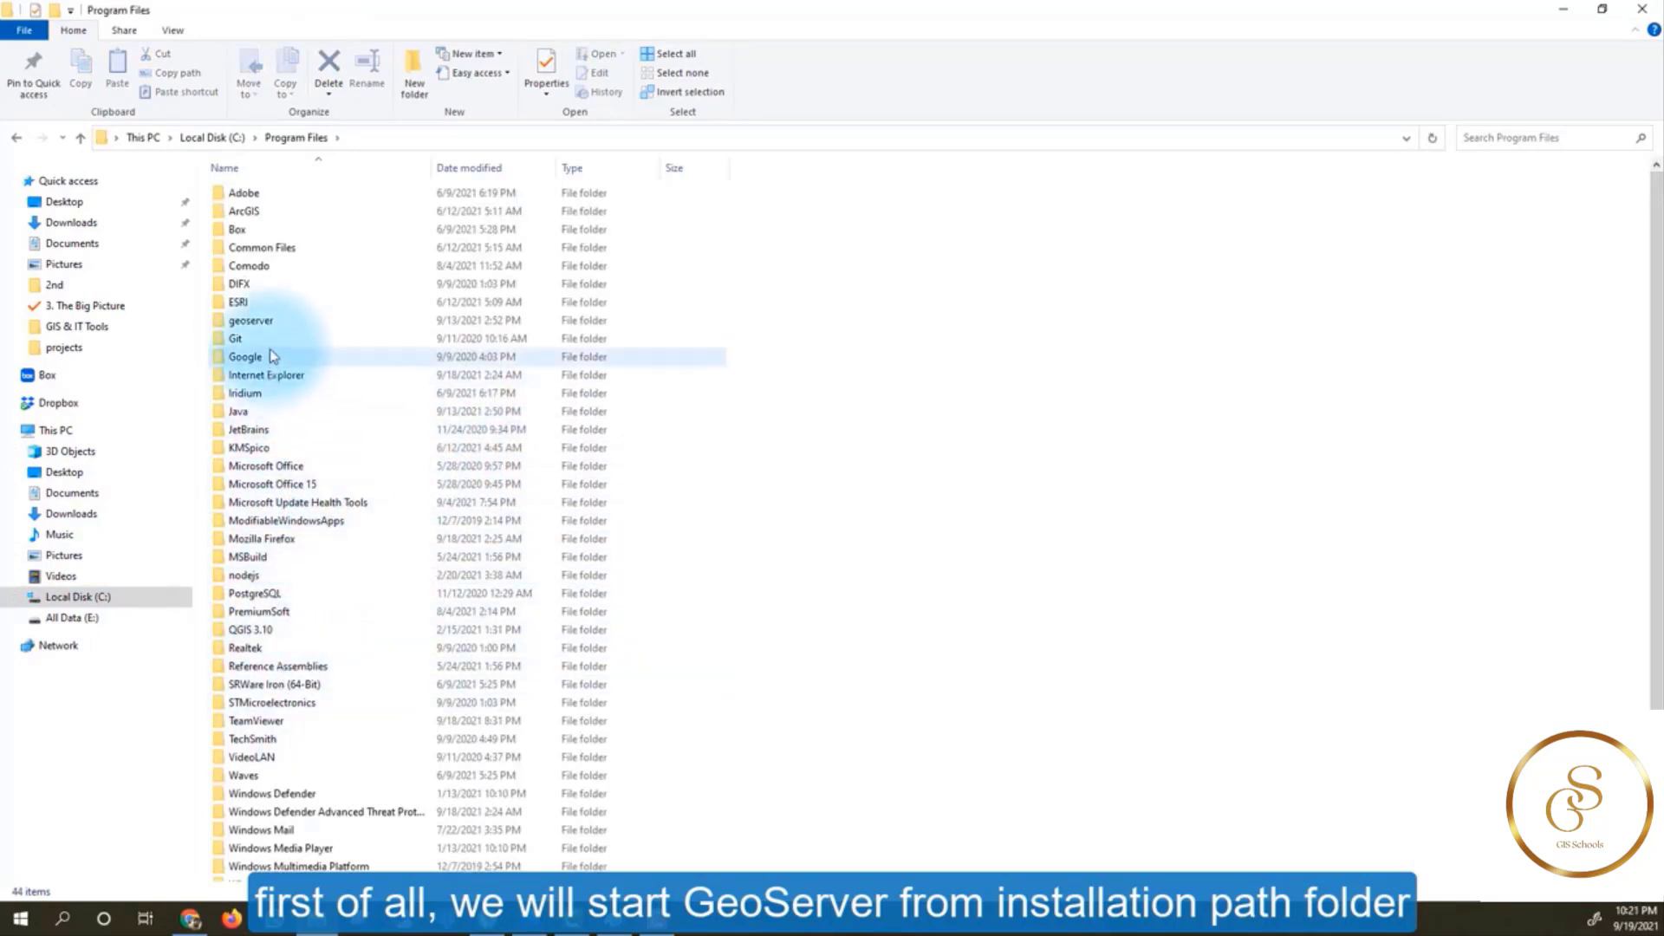
{"action": "double_click", "coordinate": [264, 323]}
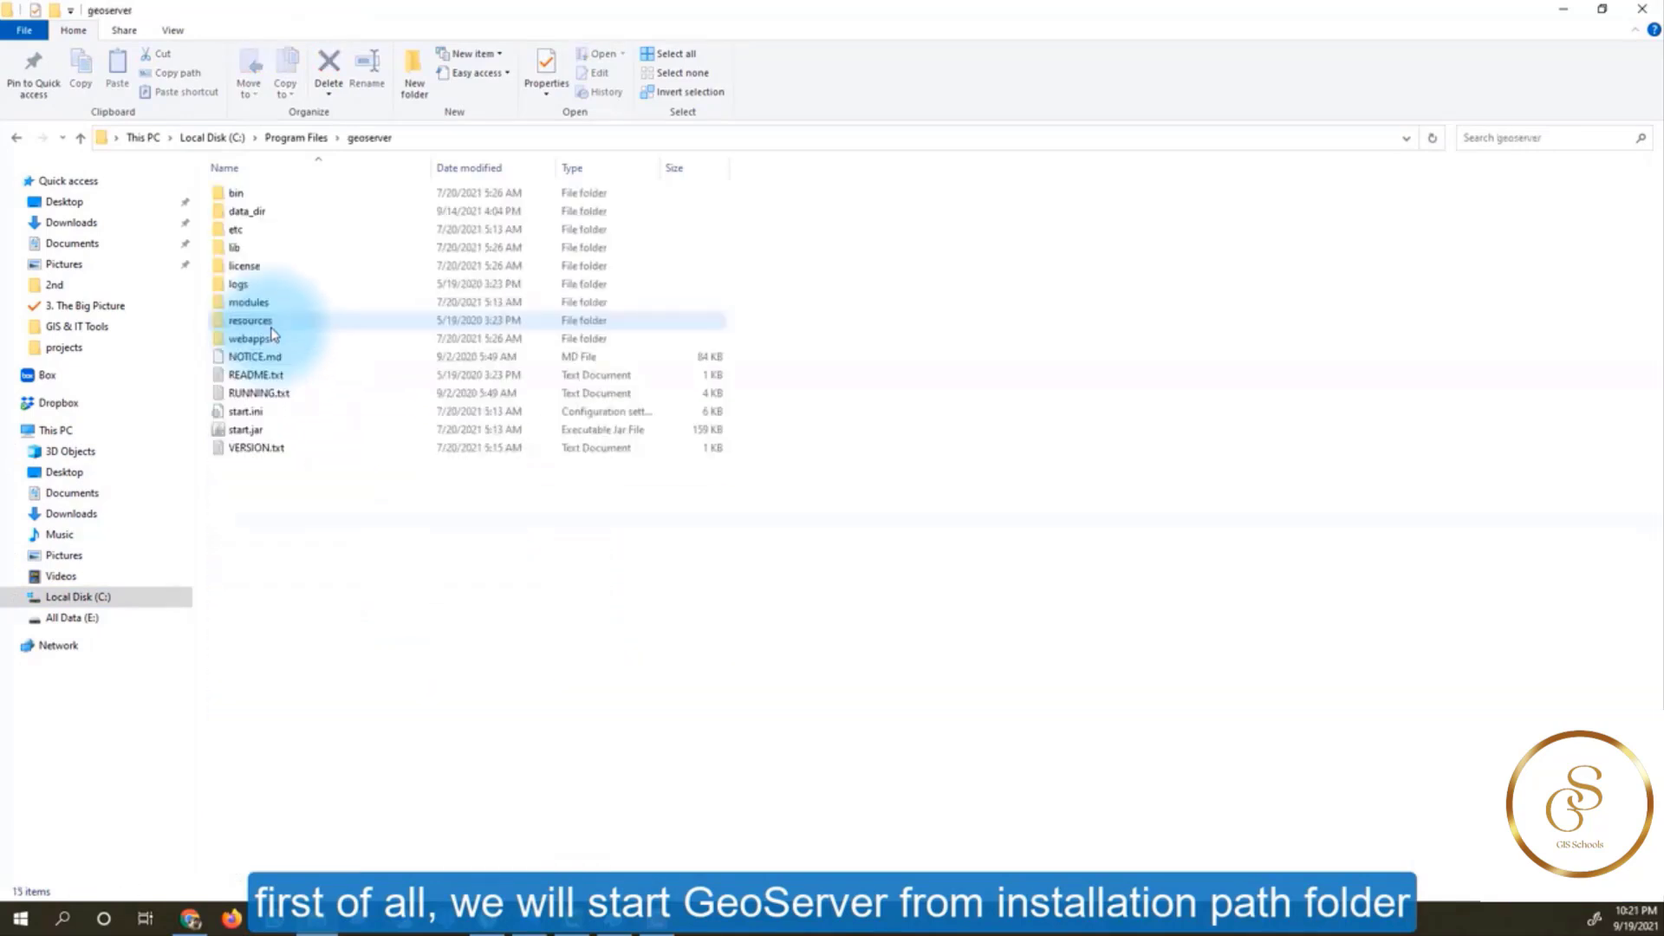
{"action": "double_click", "coordinate": [269, 195]}
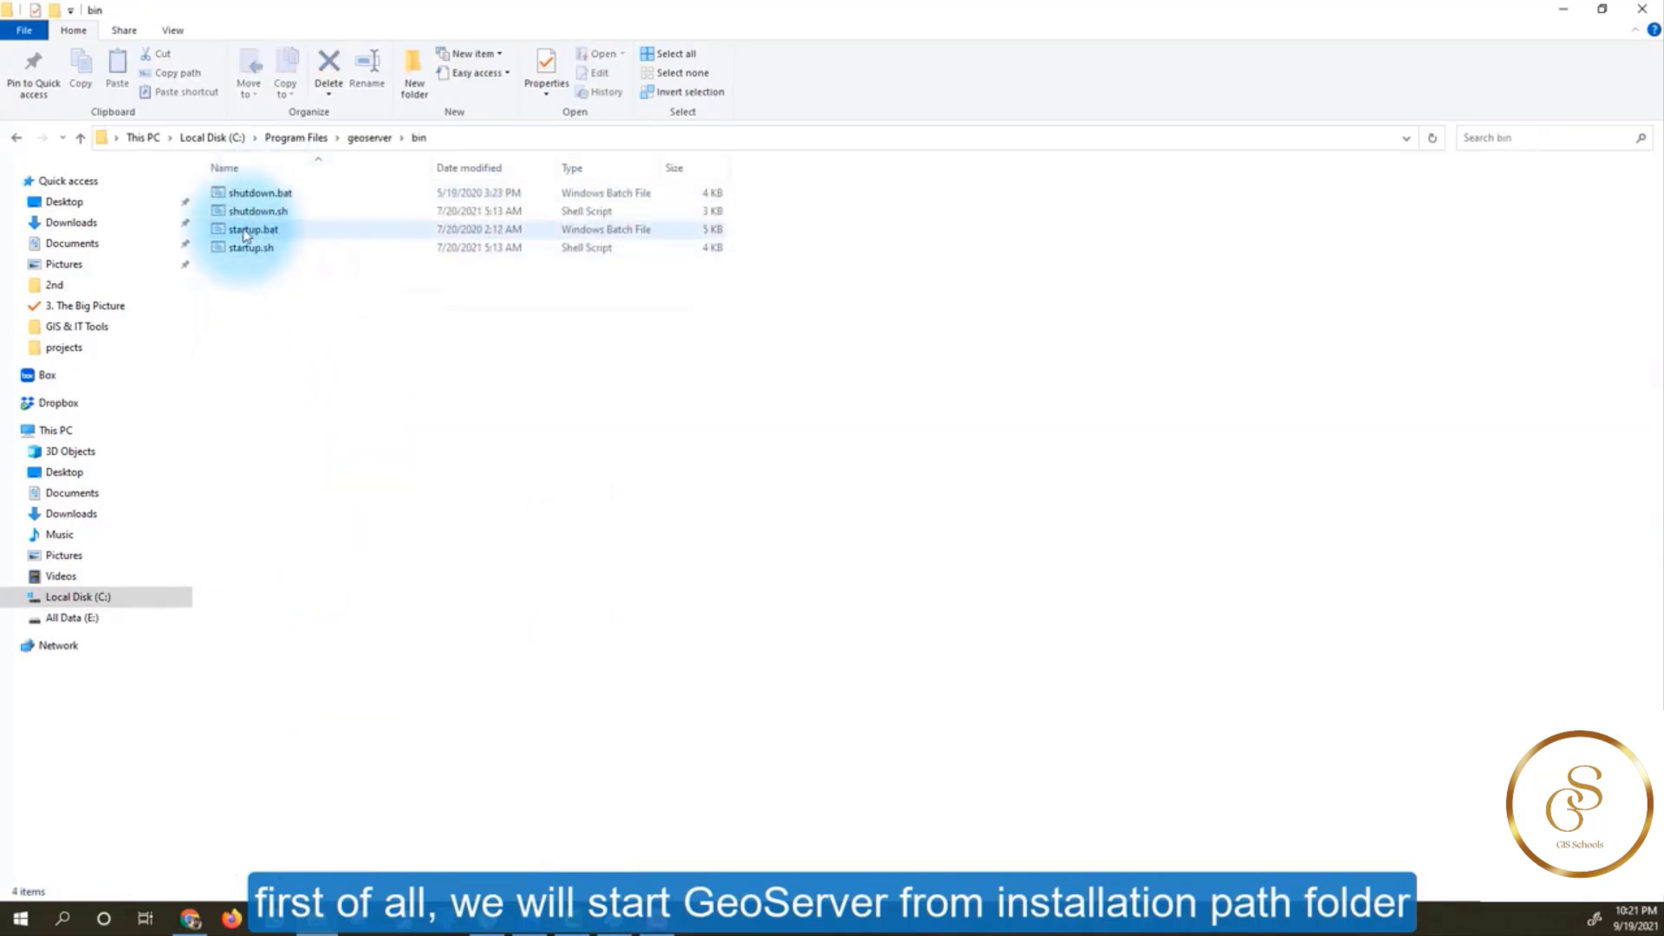
Start GeoServer by running startup.bat as administrator, and move its console window aside.
{"action": "left_click", "coordinate": [255, 230]}
{"action": "right_click", "coordinate": [256, 236]}
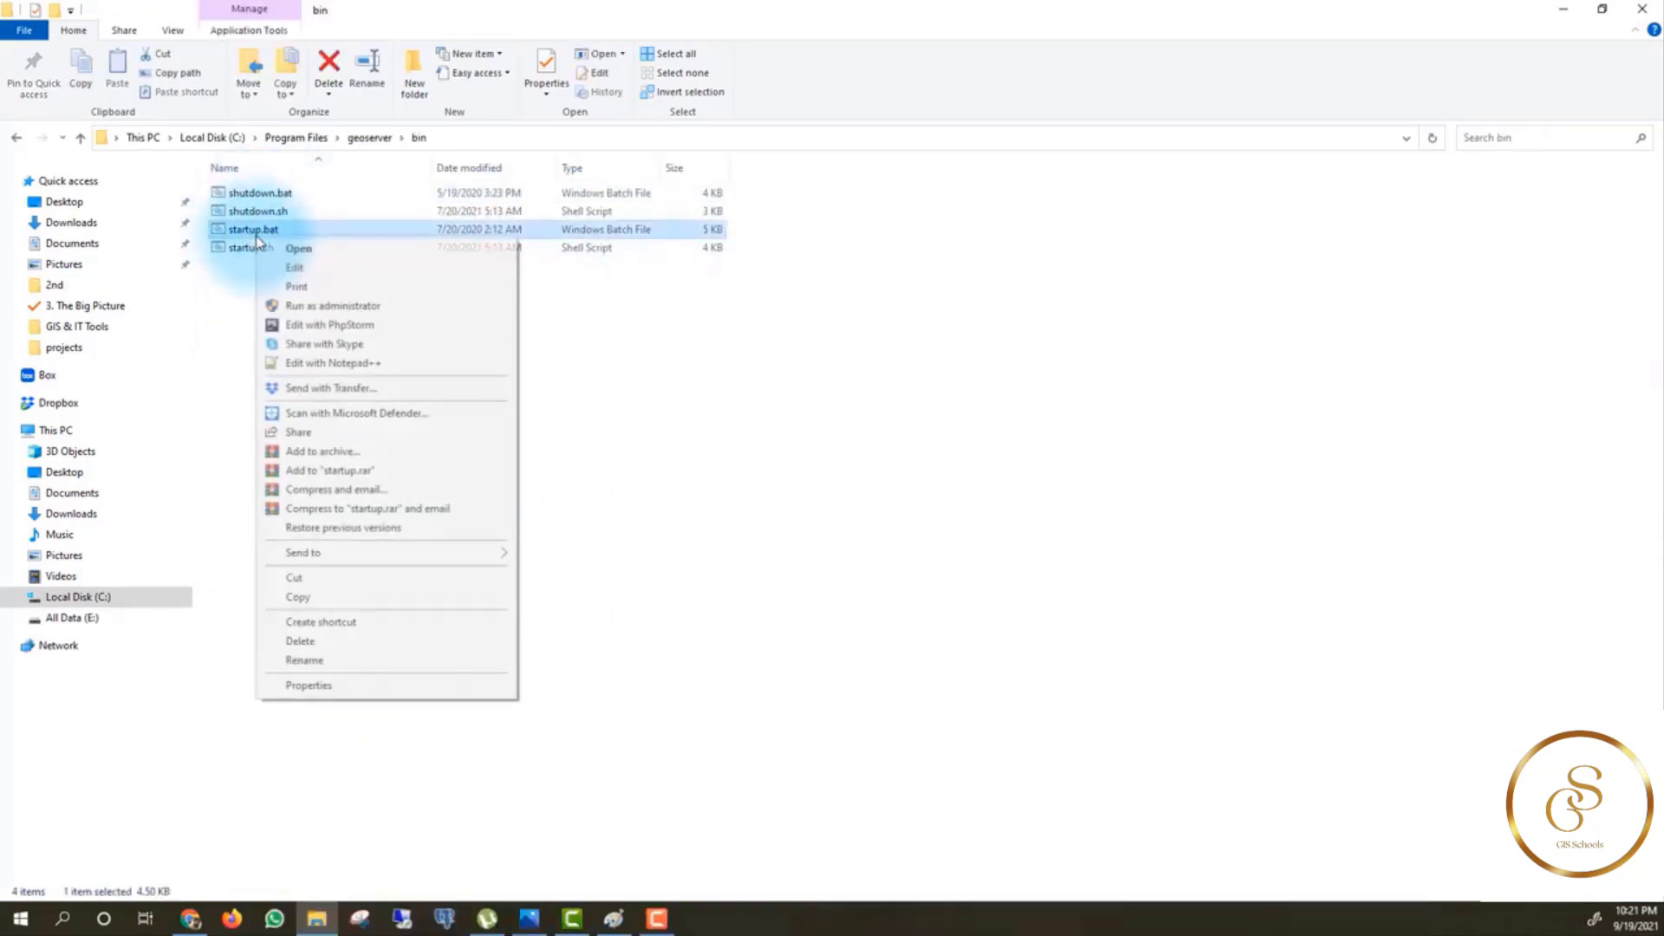
{"action": "left_click", "coordinate": [353, 305]}
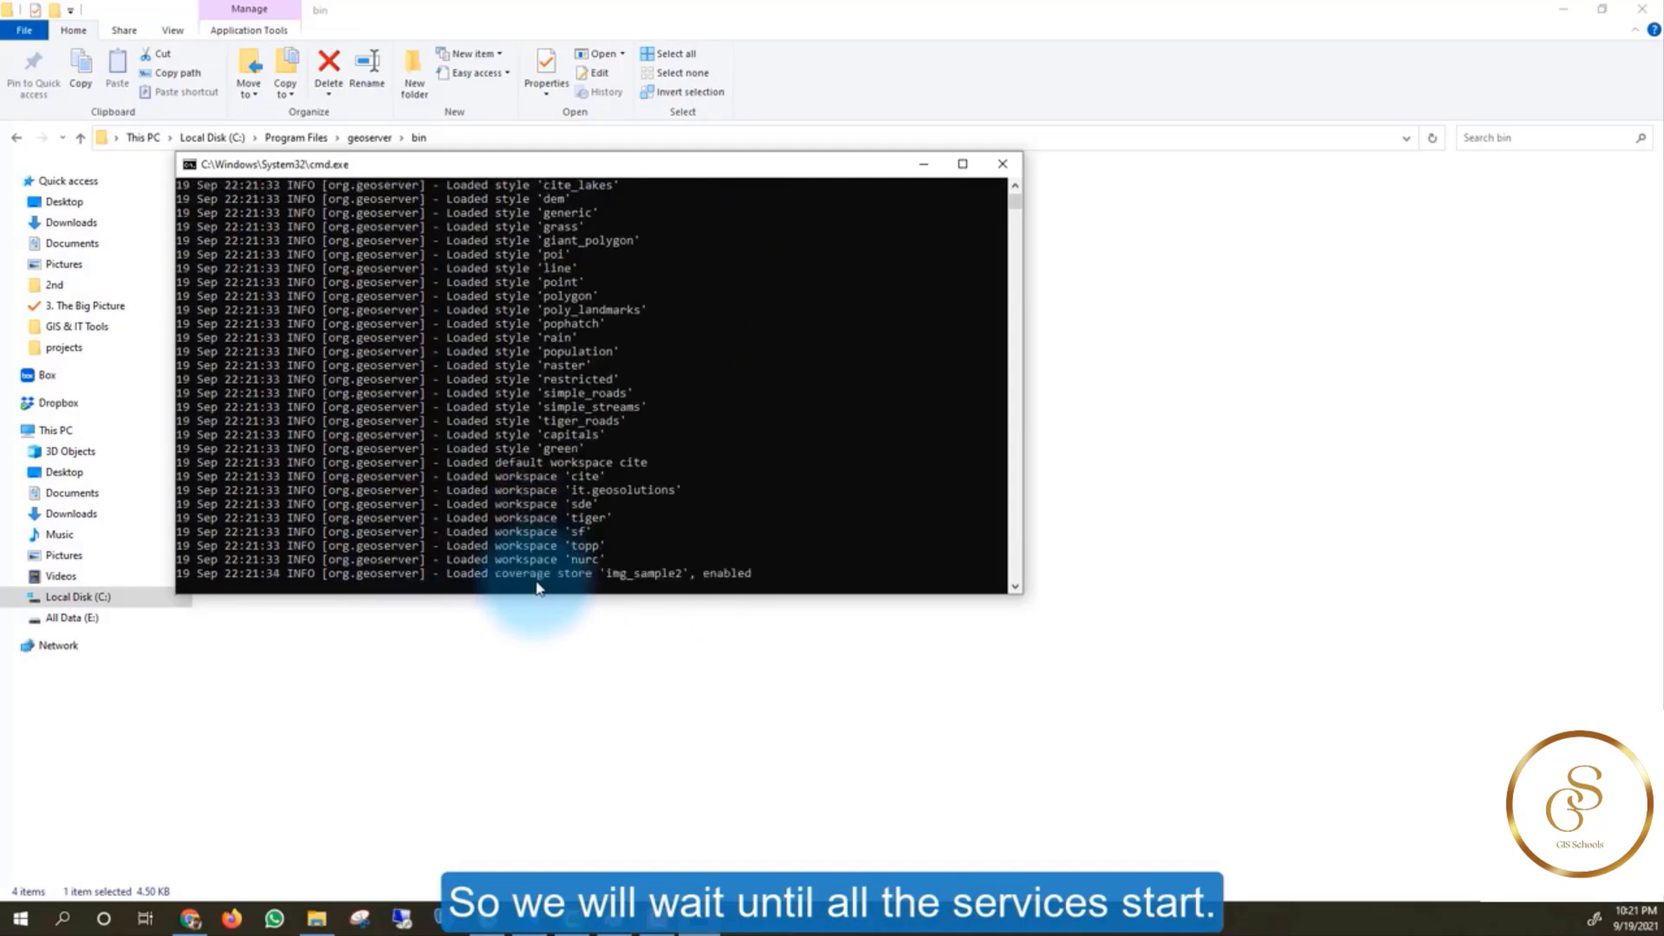
{"action": "left_click_drag", "start_coordinate": [610, 165], "coordinate": [772, 177]}
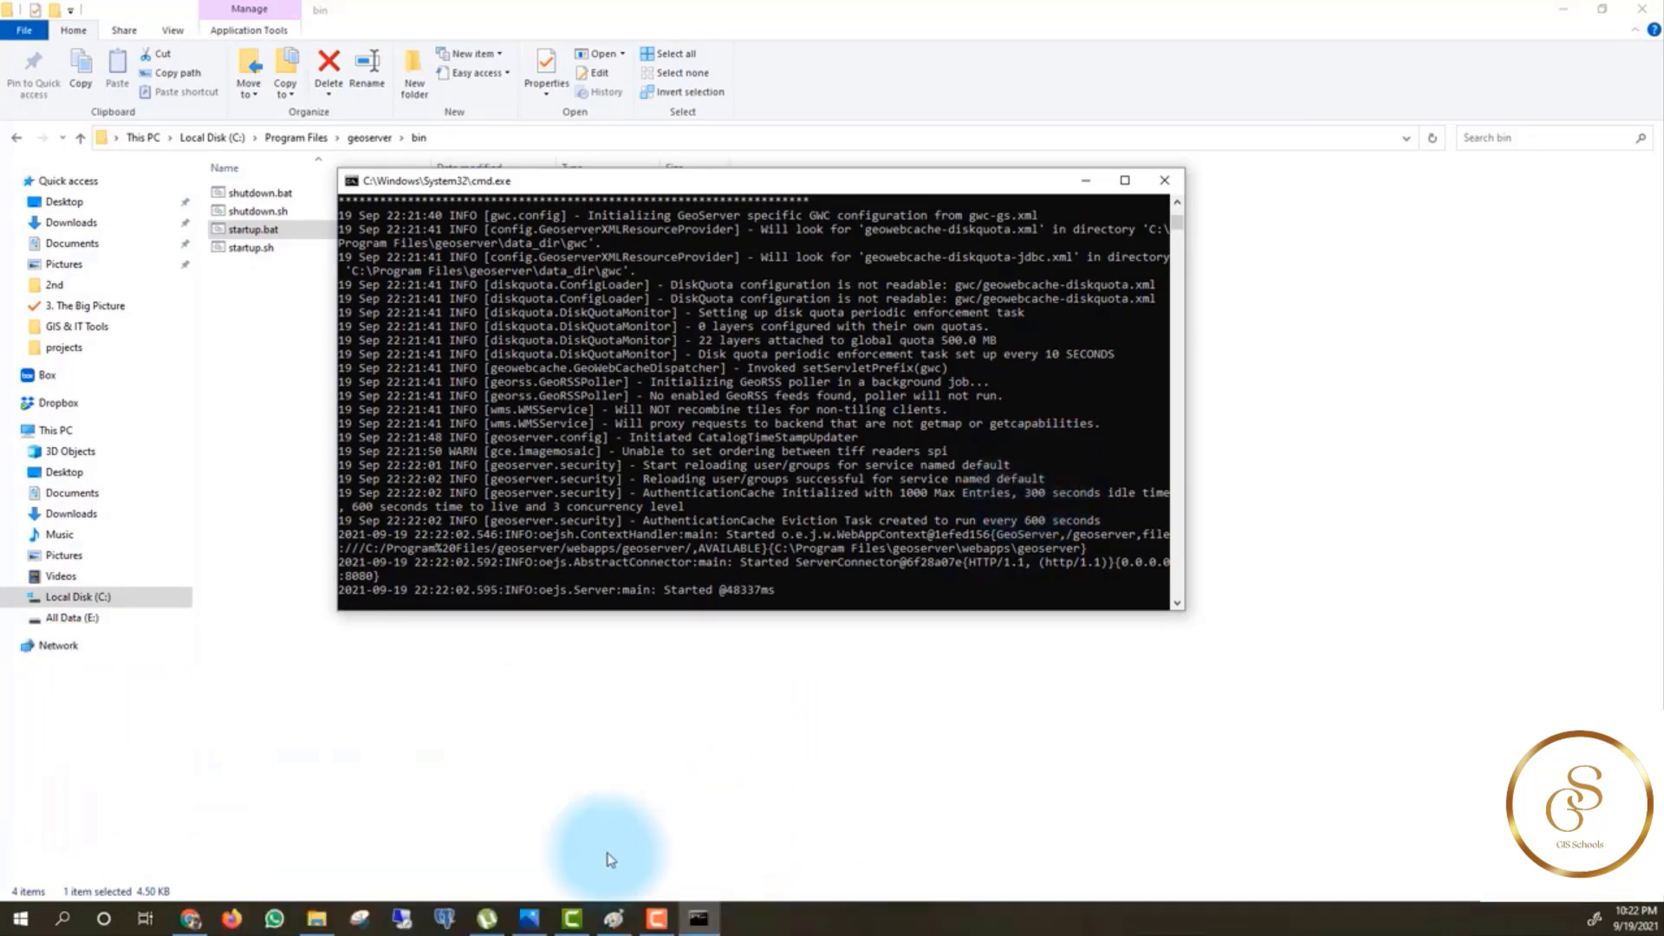
Switch to Chrome and load localhost:8080/geoserver in a new browser tab.
{"action": "left_click", "coordinate": [204, 922]}
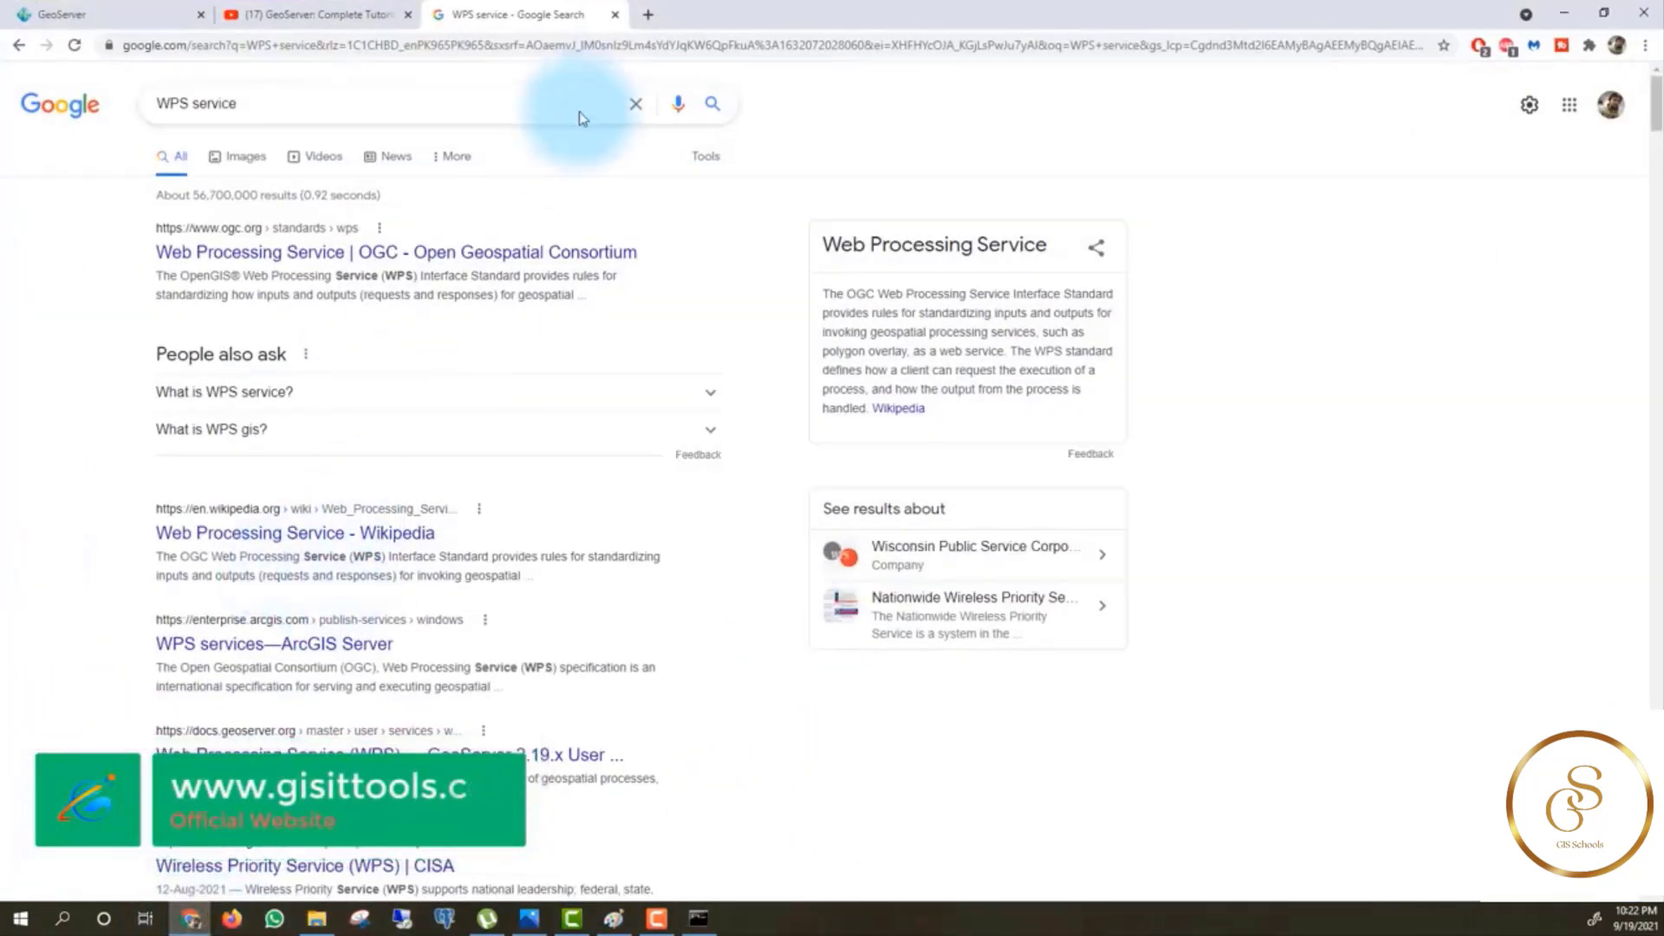
{"action": "left_click", "coordinate": [648, 15]}
{"action": "type", "text": "loc"}
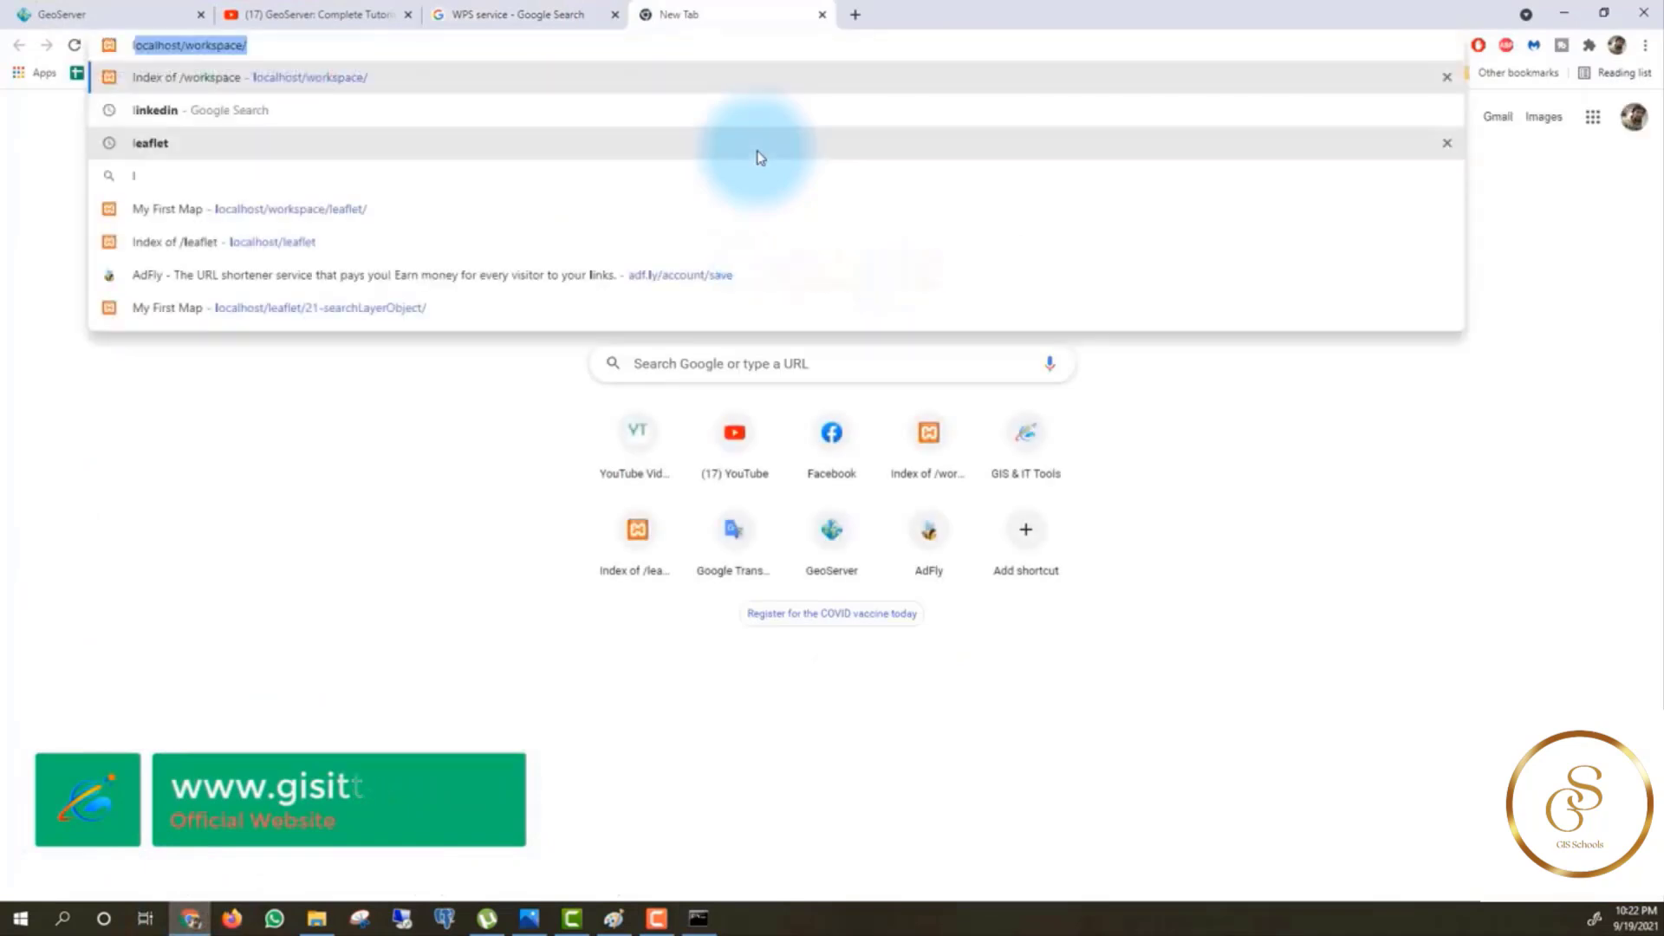
{"action": "type", "text": "alhost/wo"}
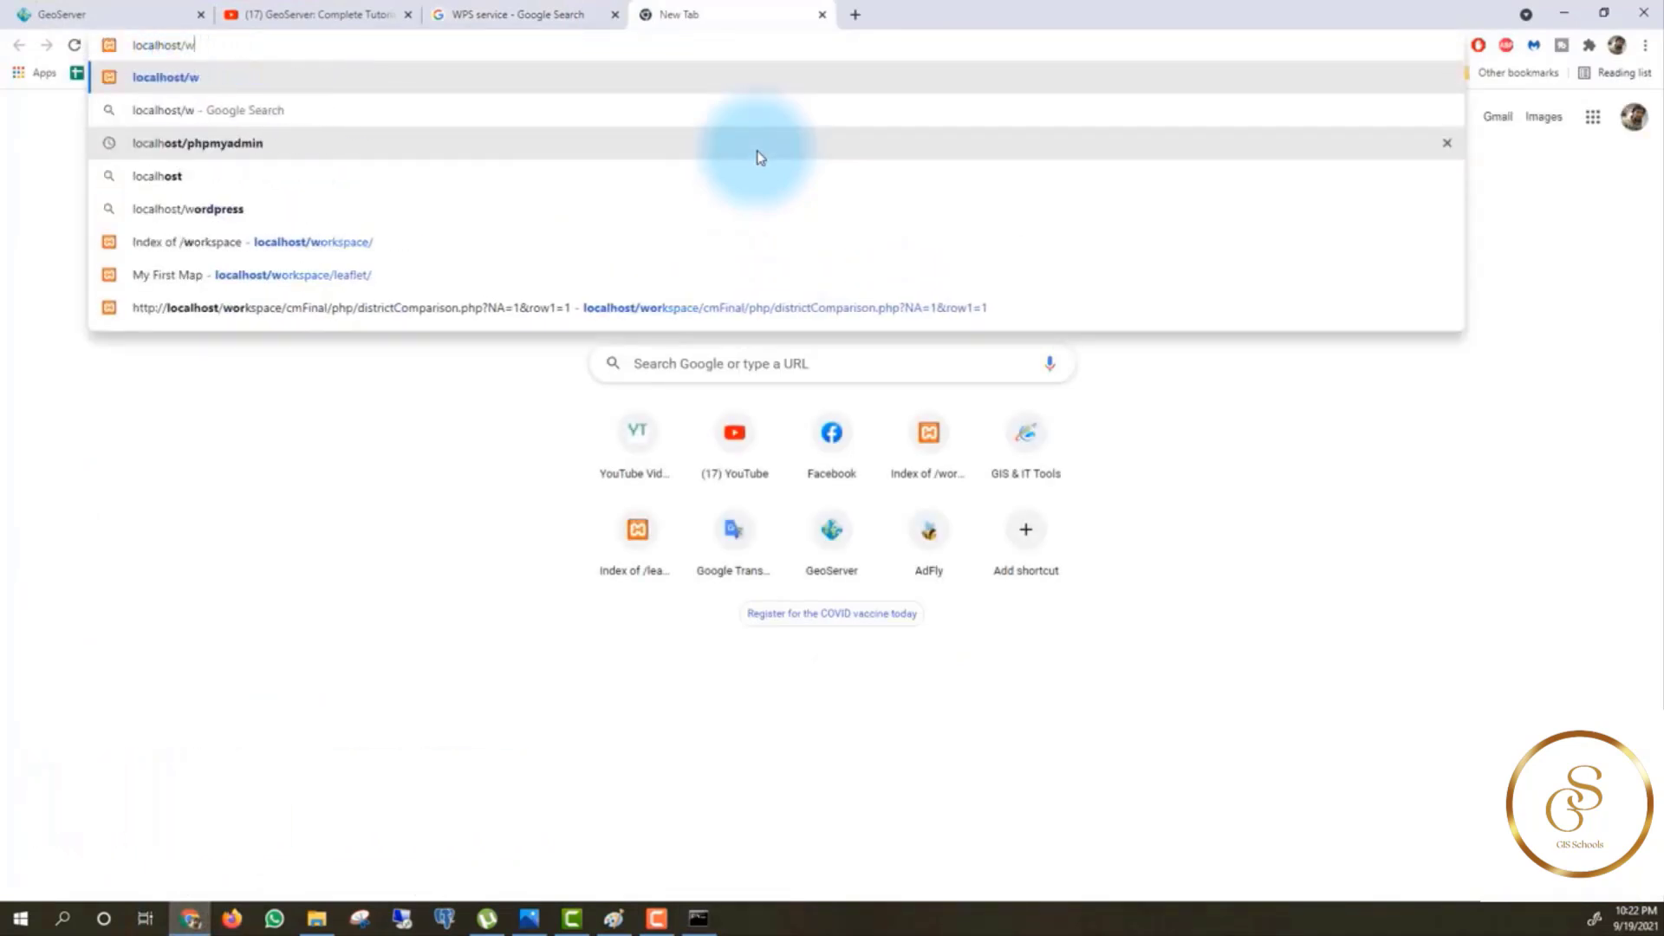
{"action": "key", "text": "BackSpace"}
{"action": "key", "text": "BackSpace"}
{"action": "key", "text": "BackSpace"}
{"action": "type", "text": ":8080"}
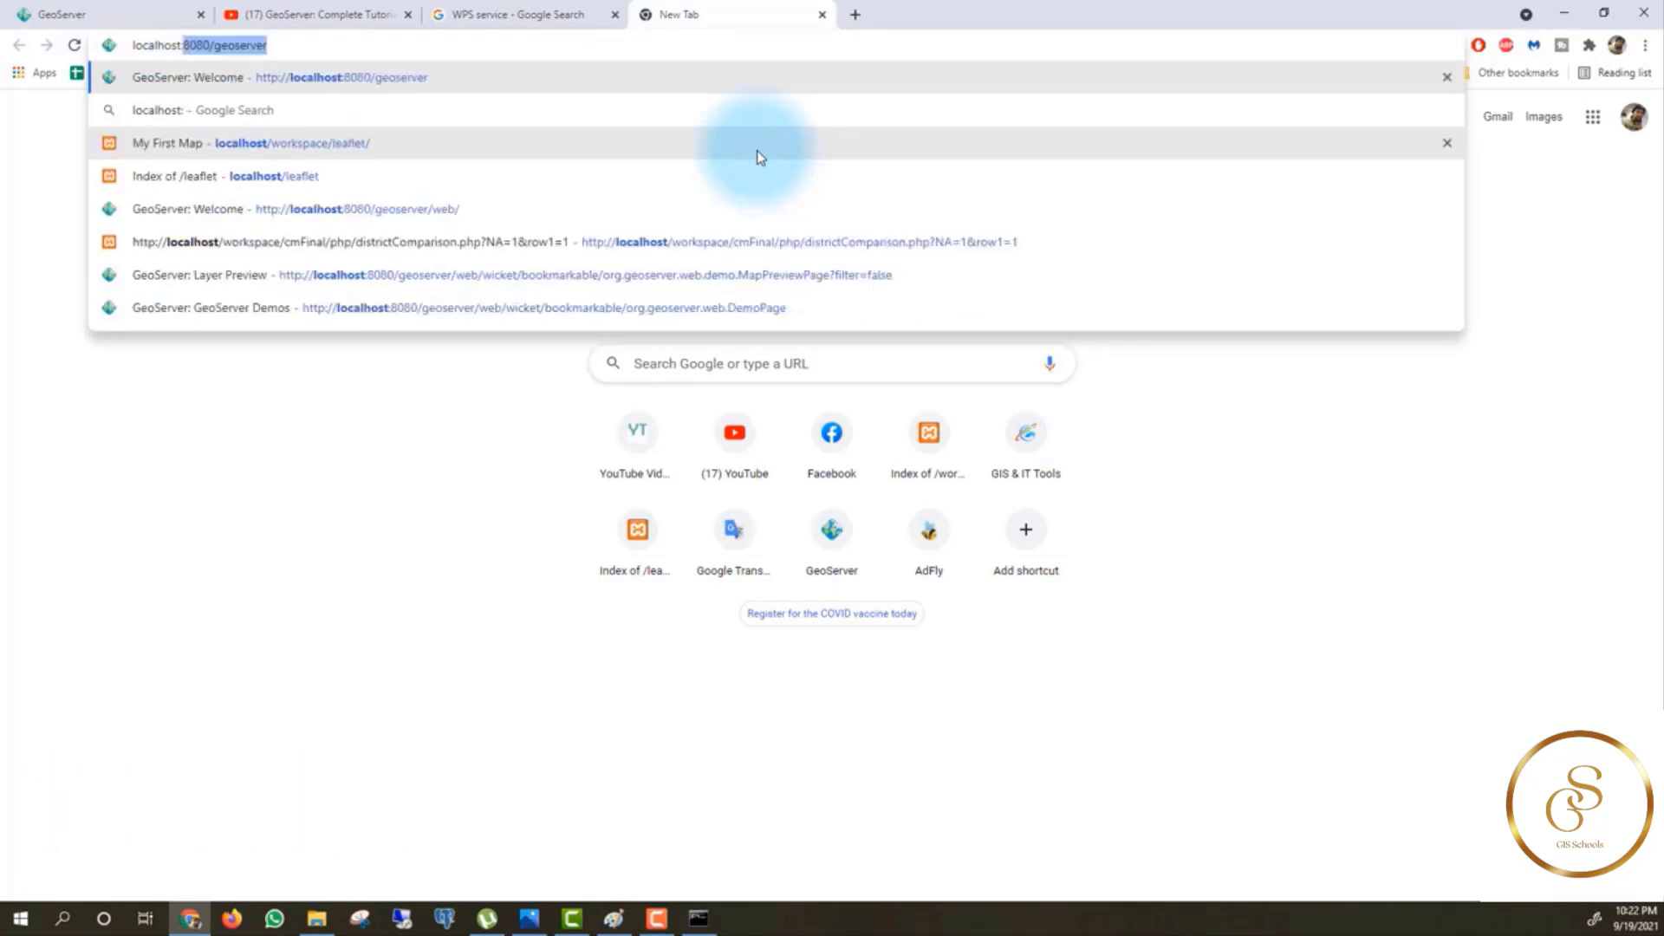
{"action": "key", "text": "Right"}
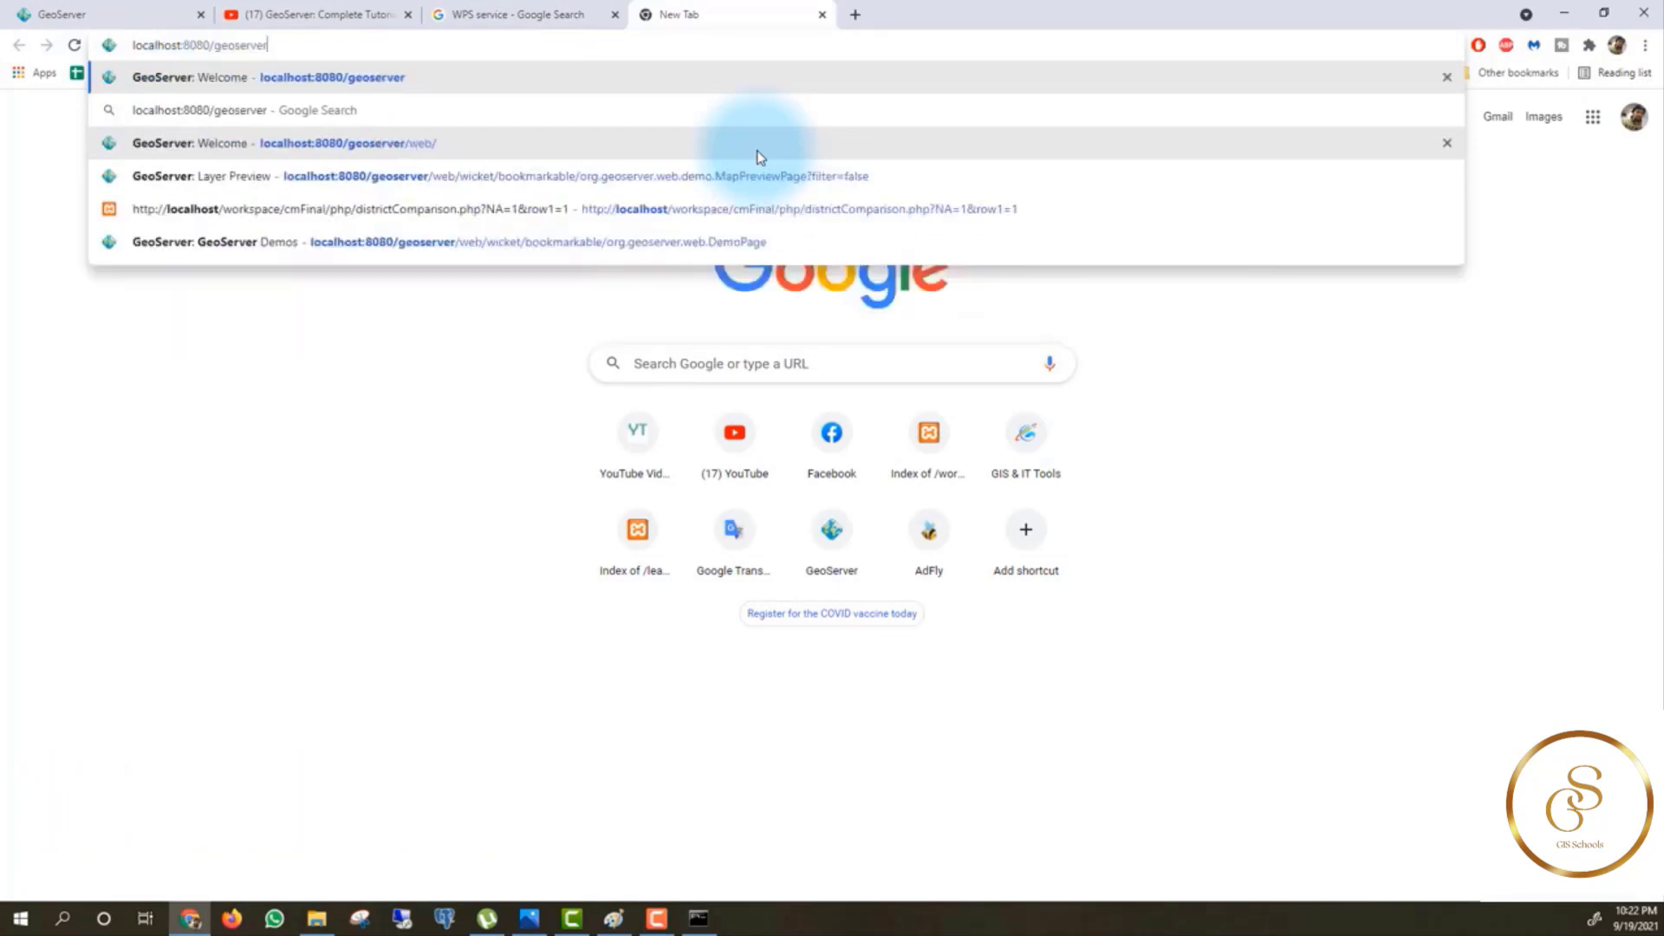
{"action": "key", "text": "Return"}
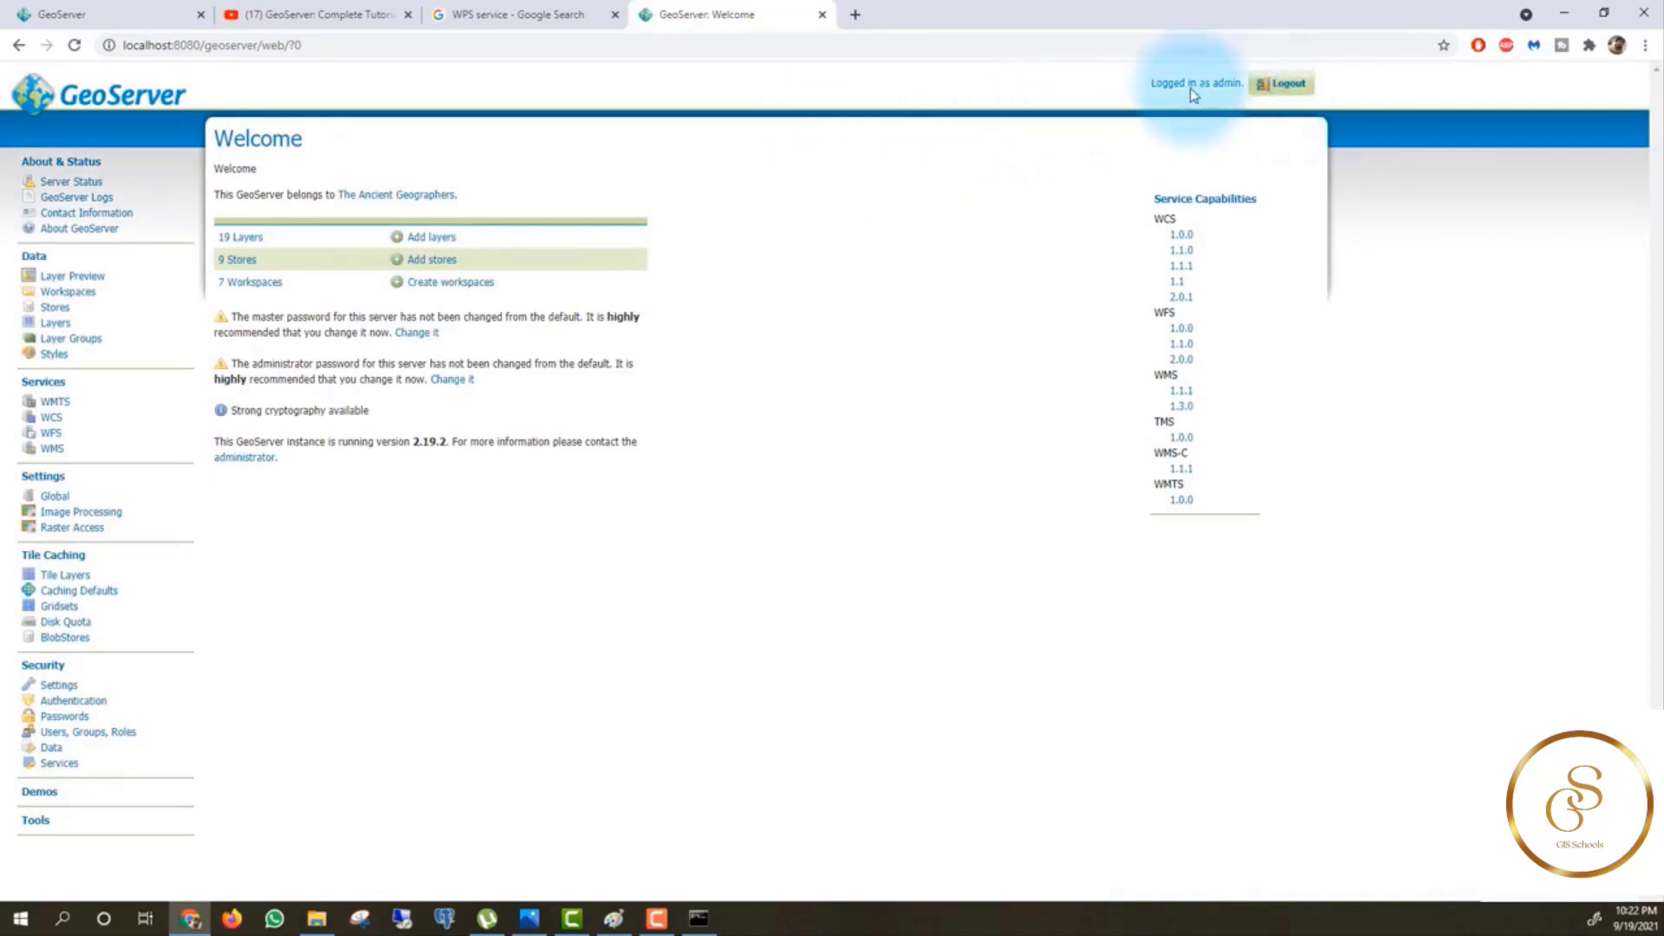
Log out of GeoServer and log back in as admin with the saved account password and Remember me enabled.
{"action": "left_click", "coordinate": [1289, 85]}
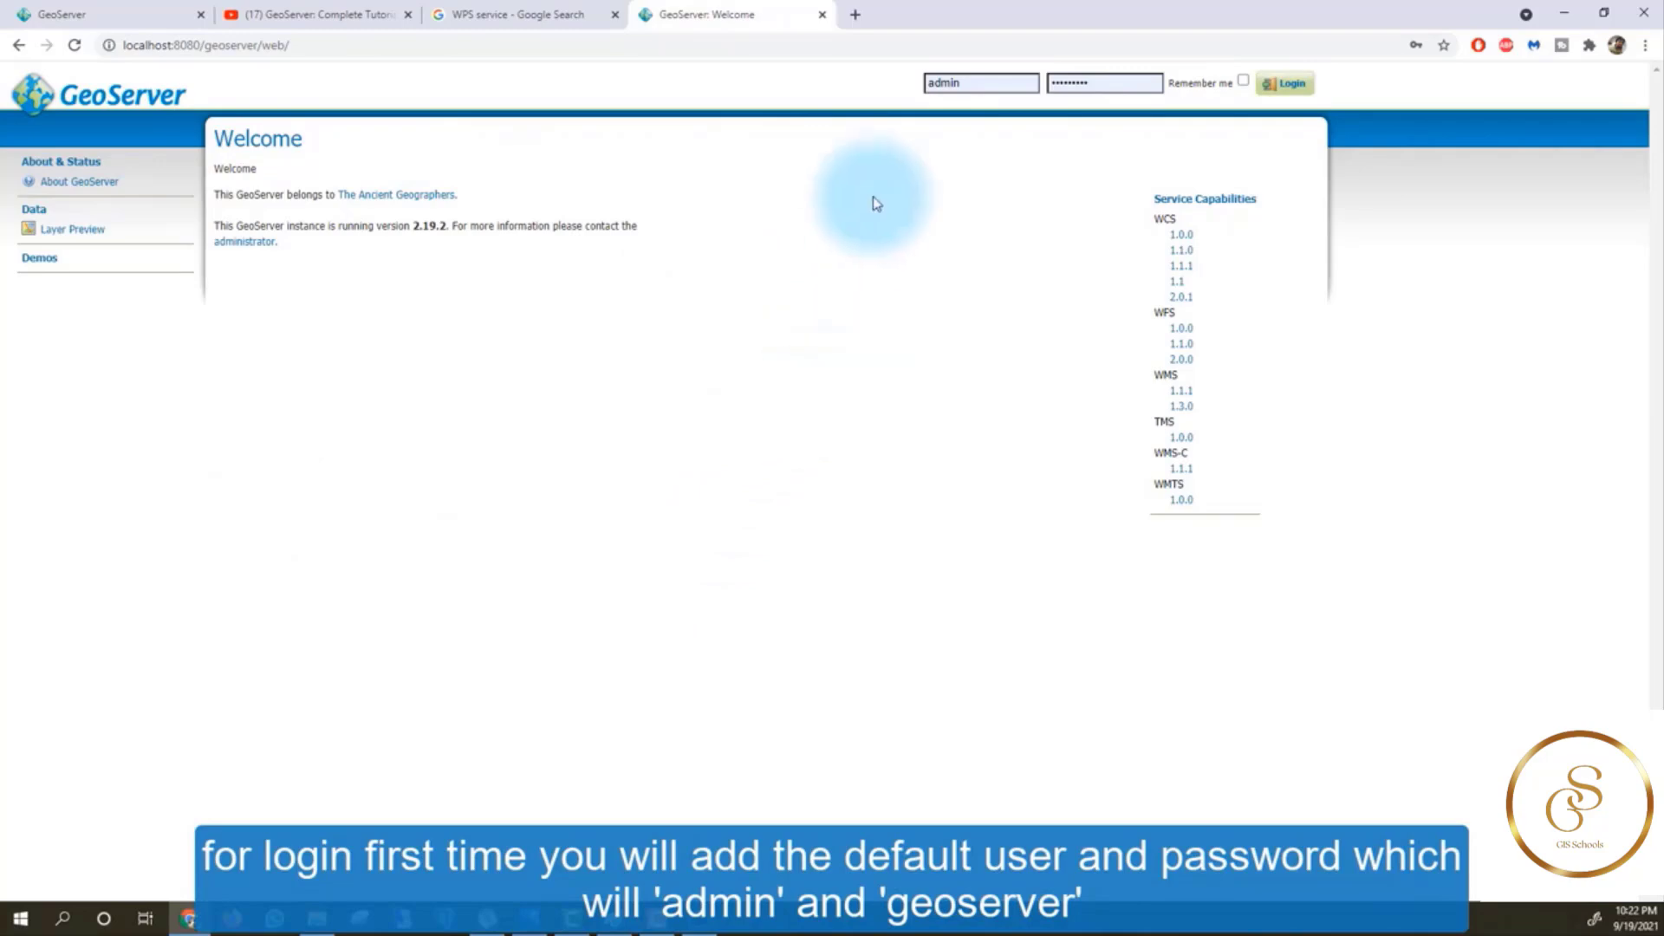
{"action": "left_click", "coordinate": [995, 89]}
{"action": "left_click", "coordinate": [972, 119]}
{"action": "left_click", "coordinate": [1123, 86]}
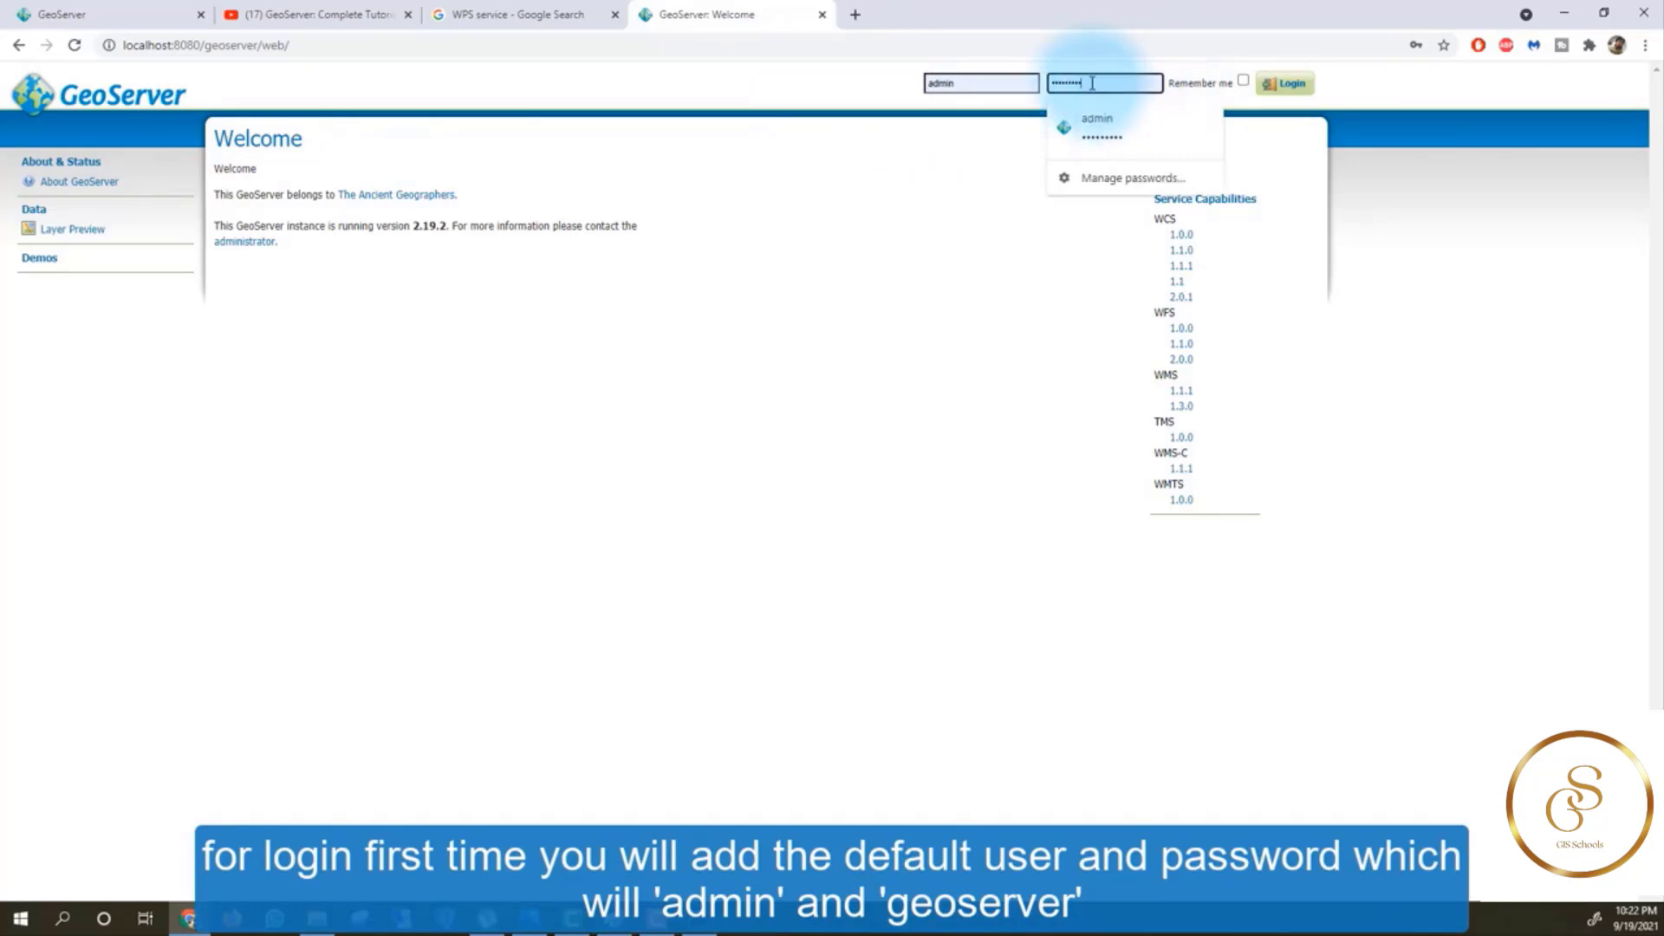
{"action": "left_click", "coordinate": [1243, 80]}
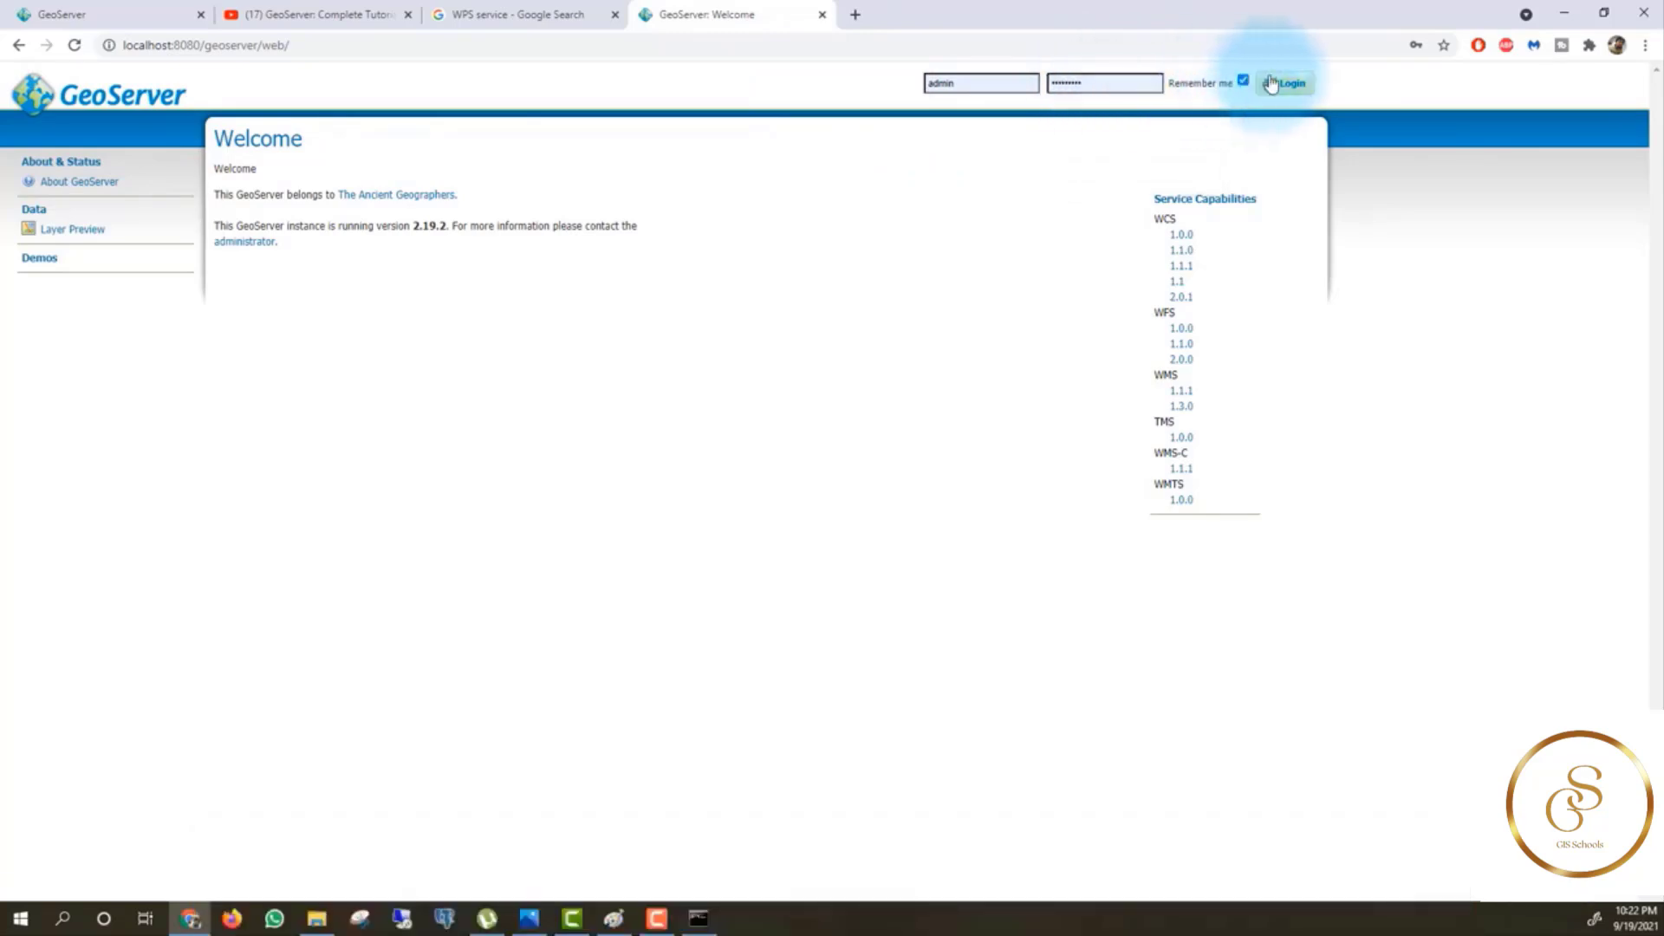
{"action": "left_click", "coordinate": [1271, 84]}
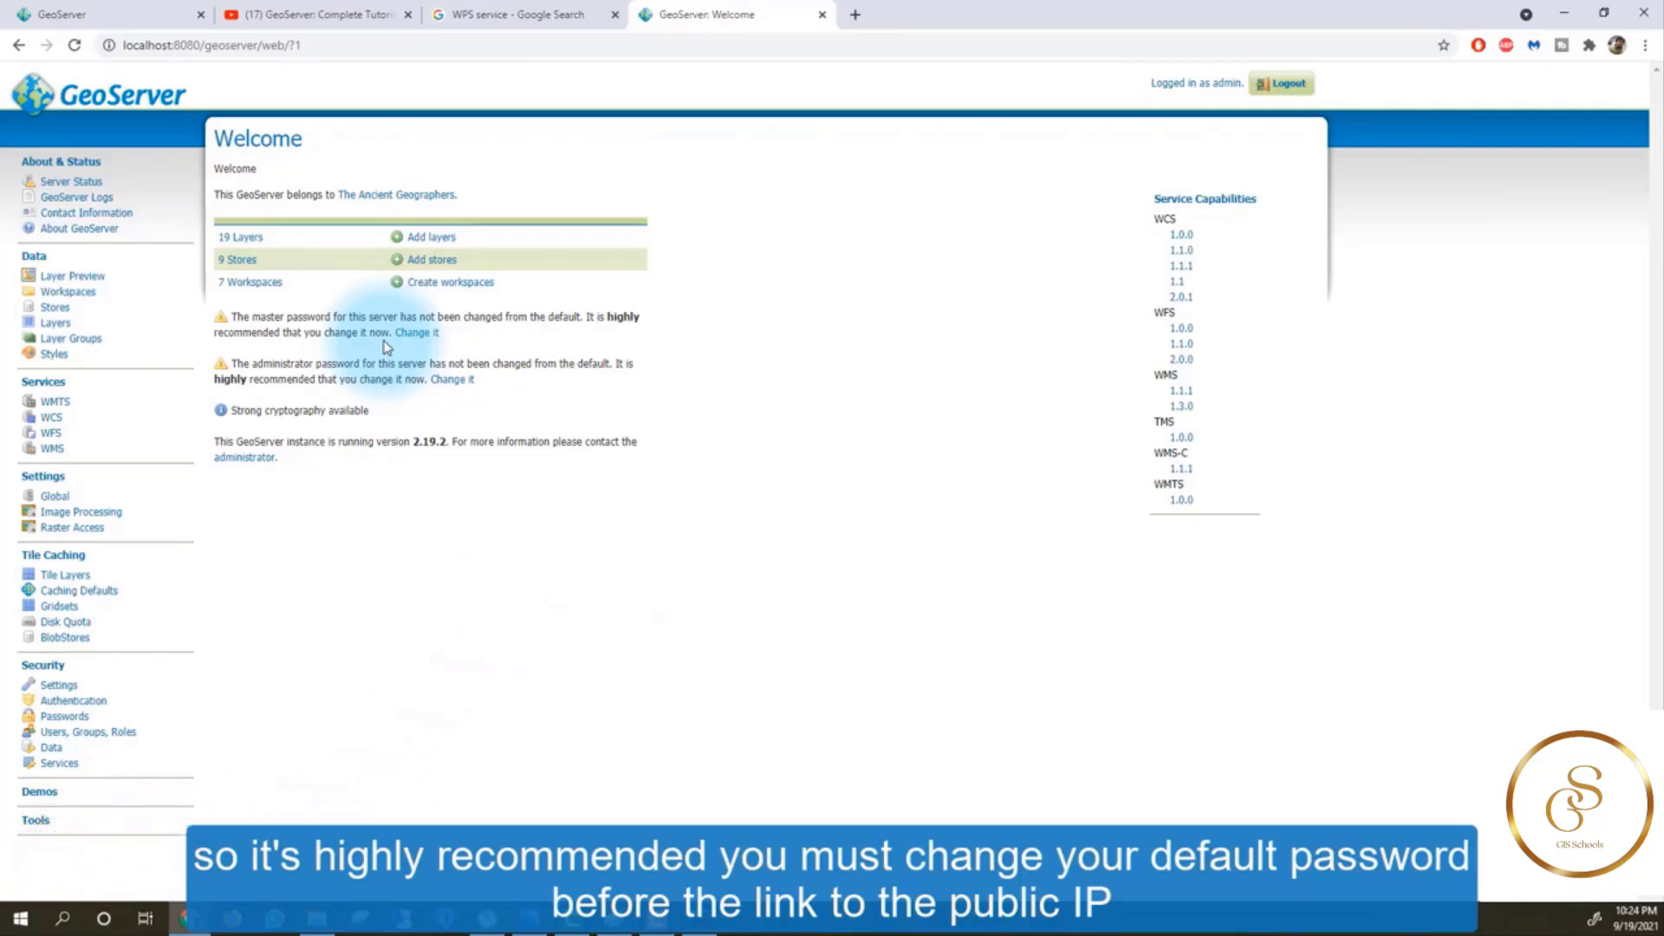
Open the master password change form, examine its current, new and confirmation password fields, and cancel it.
{"action": "left_click", "coordinate": [414, 334]}
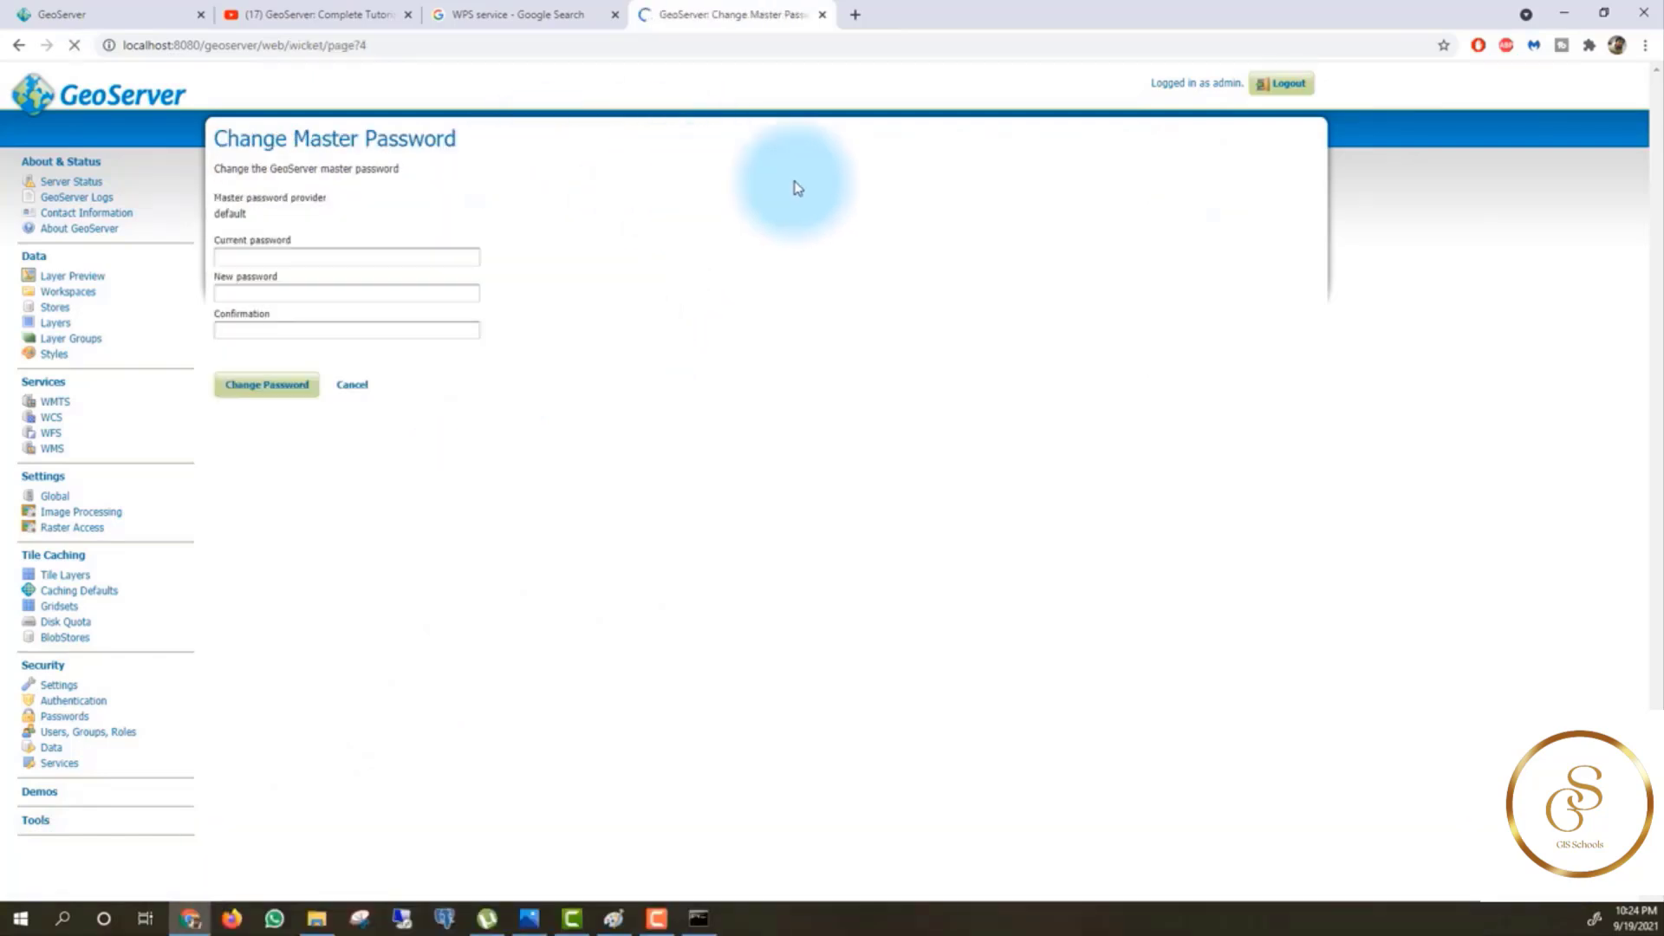
{"action": "left_click", "coordinate": [245, 259]}
{"action": "left_click", "coordinate": [463, 291]}
{"action": "left_click", "coordinate": [351, 293]}
{"action": "left_click", "coordinate": [338, 331]}
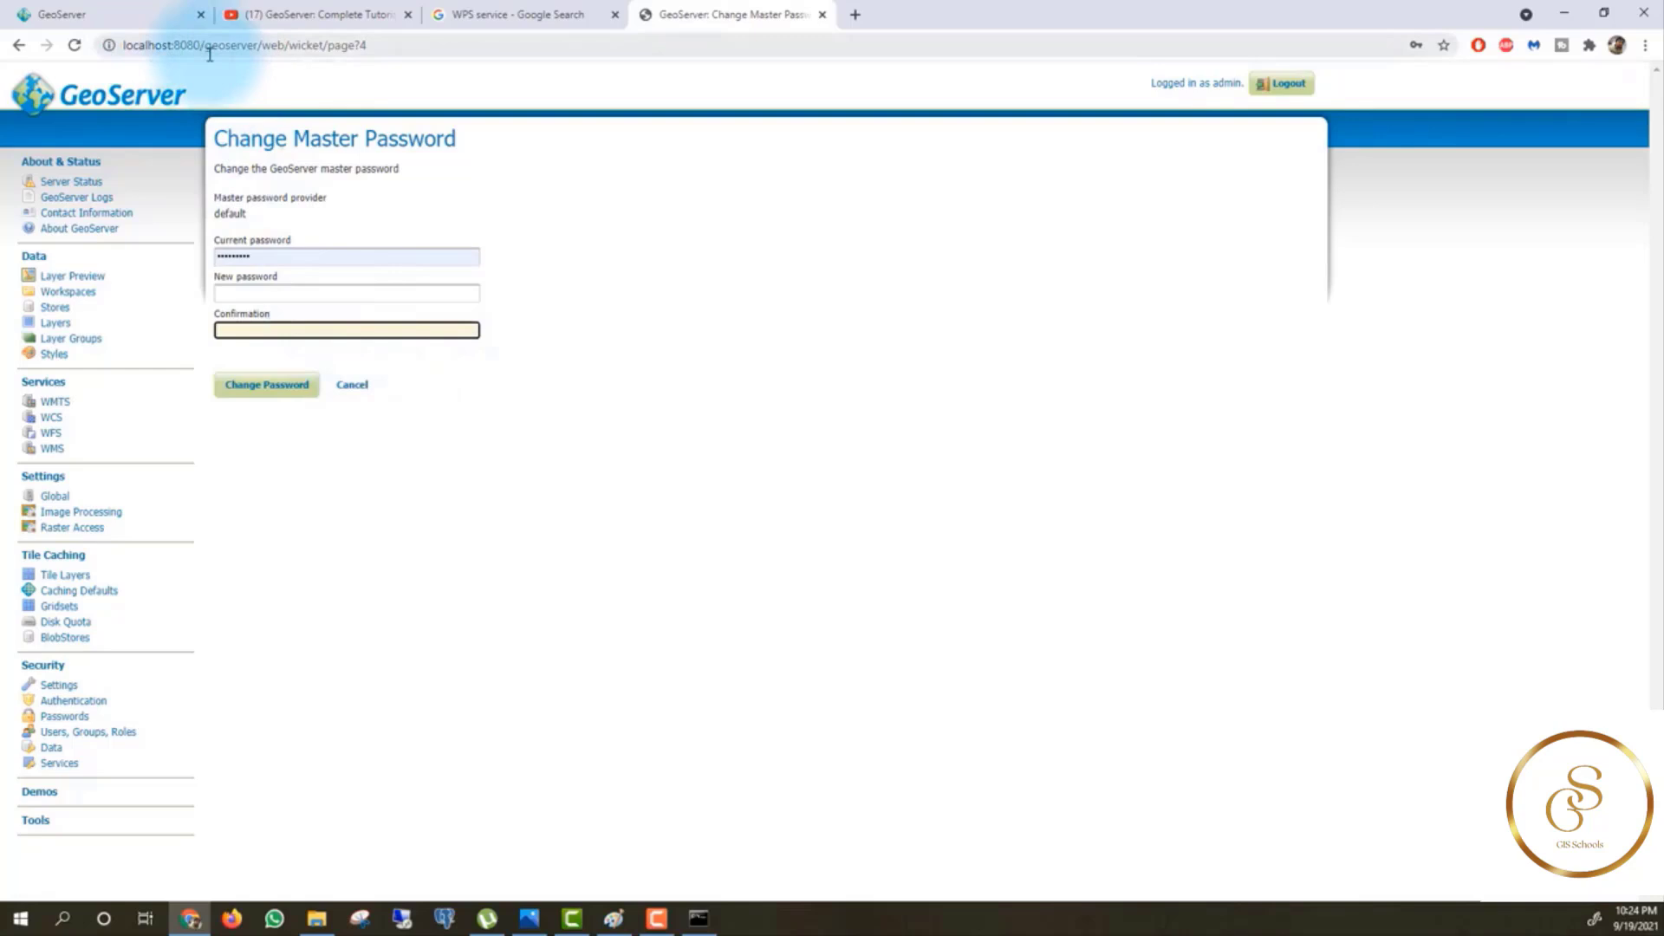
{"action": "left_click", "coordinate": [276, 295]}
{"action": "left_click", "coordinate": [351, 383]}
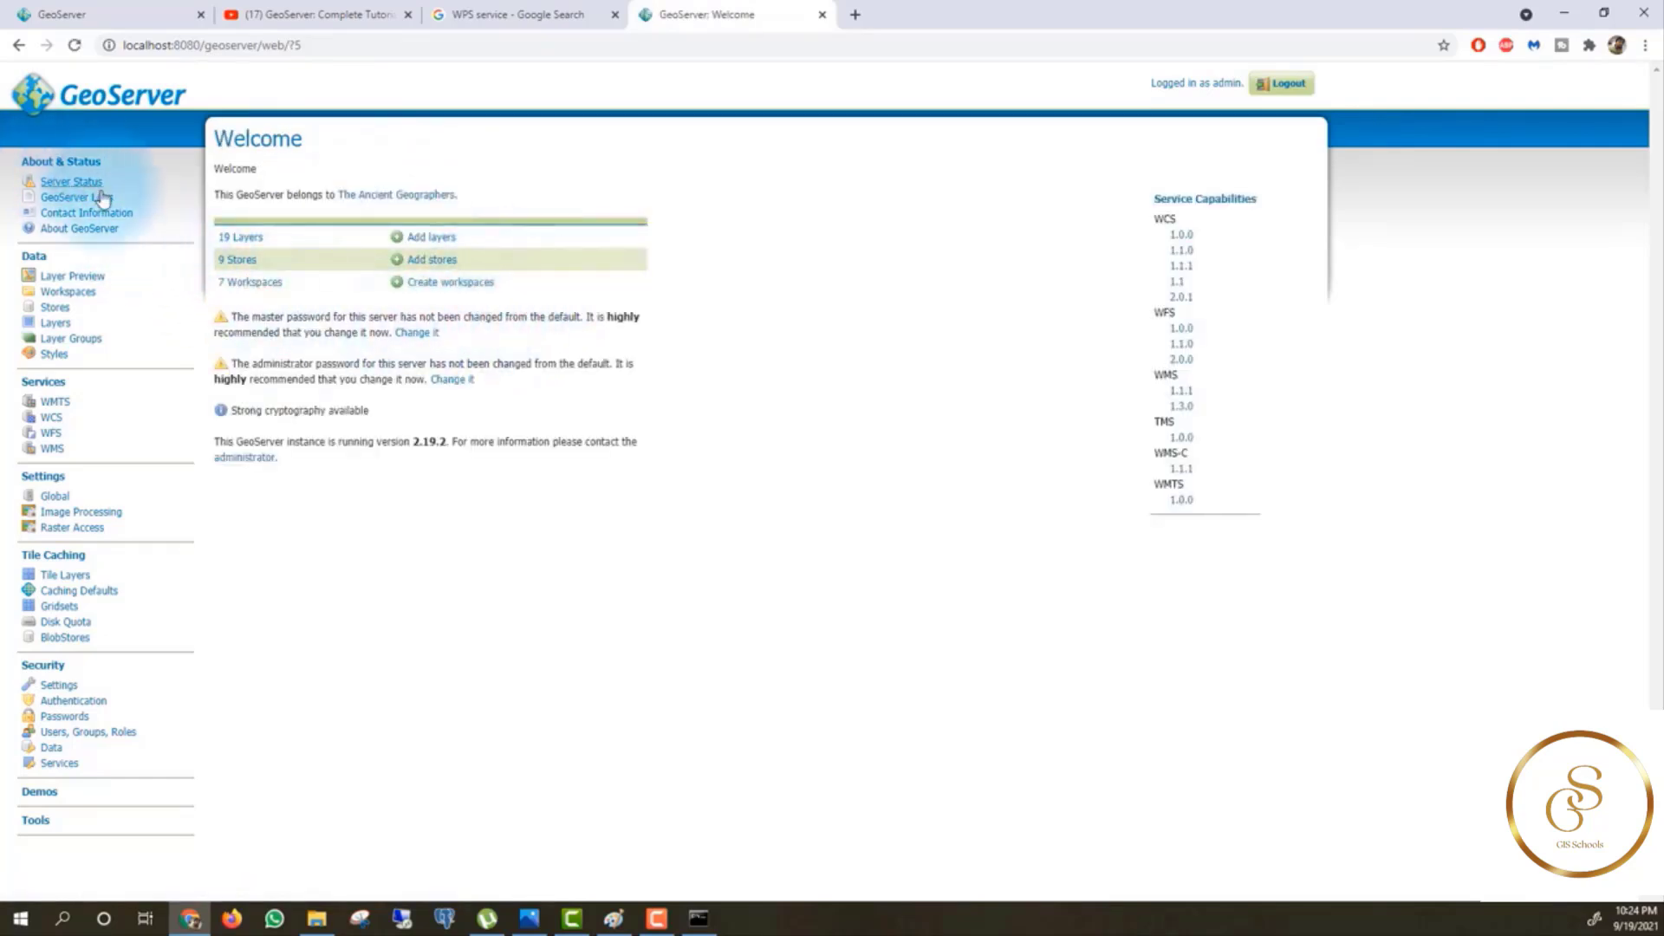
Open the Server Status page, enlarge it for reading, and review the general status table.
{"action": "left_click", "coordinate": [54, 180]}
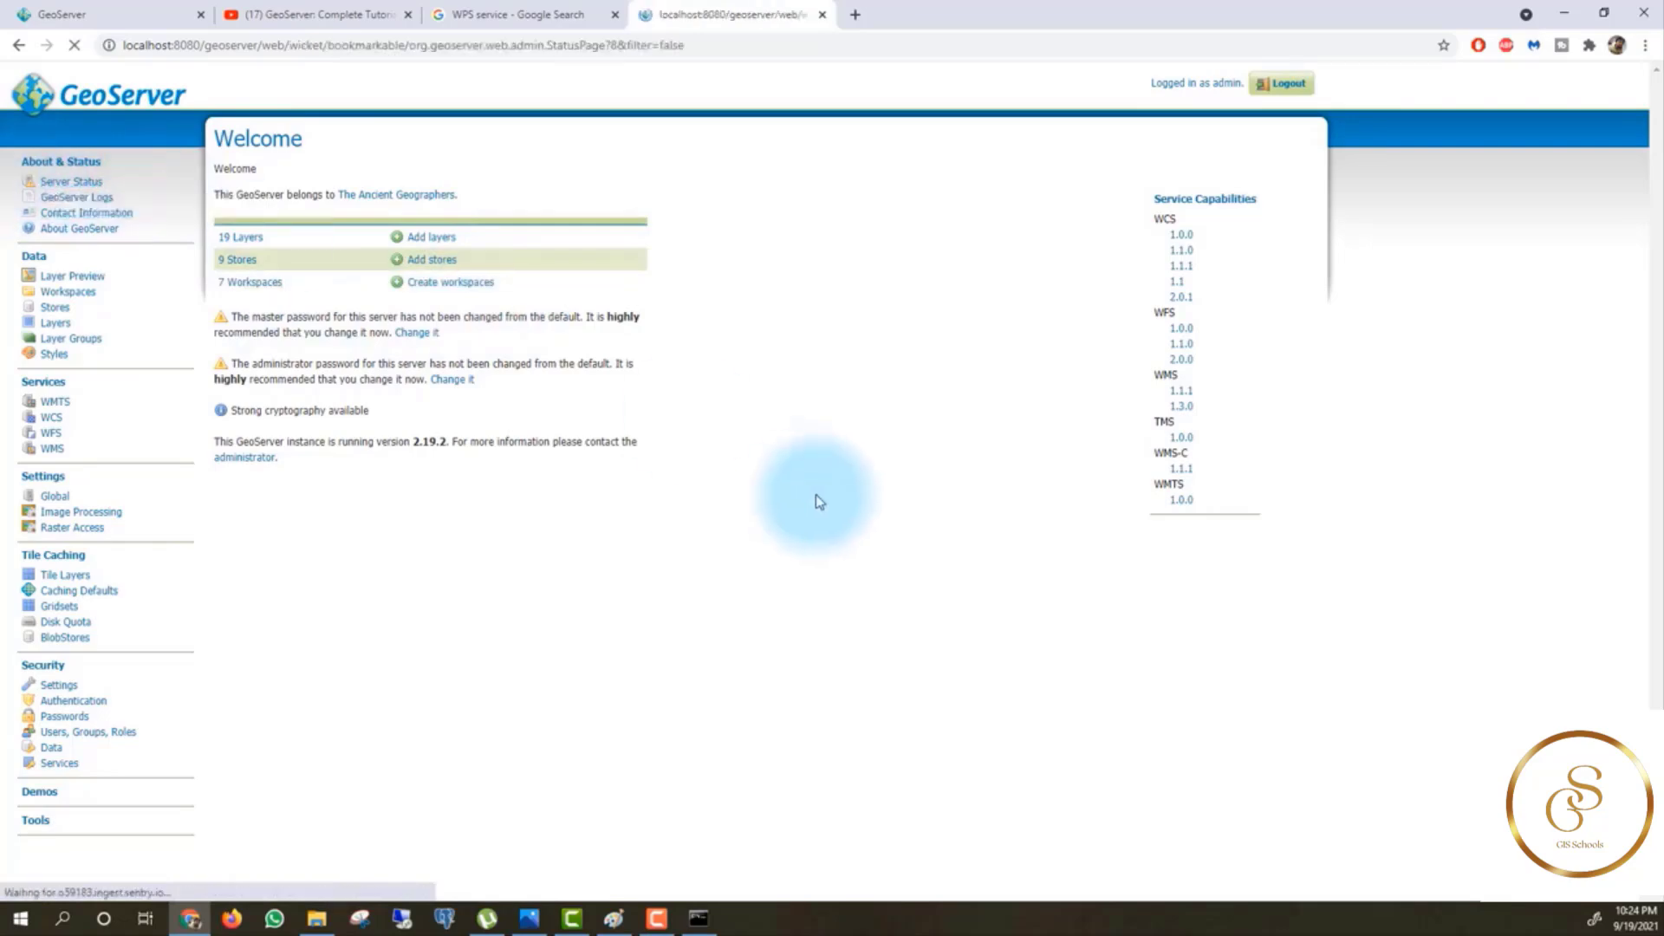
{"action": "key", "text": "ctrl+plus"}
{"action": "key", "text": "ctrl+plus"}
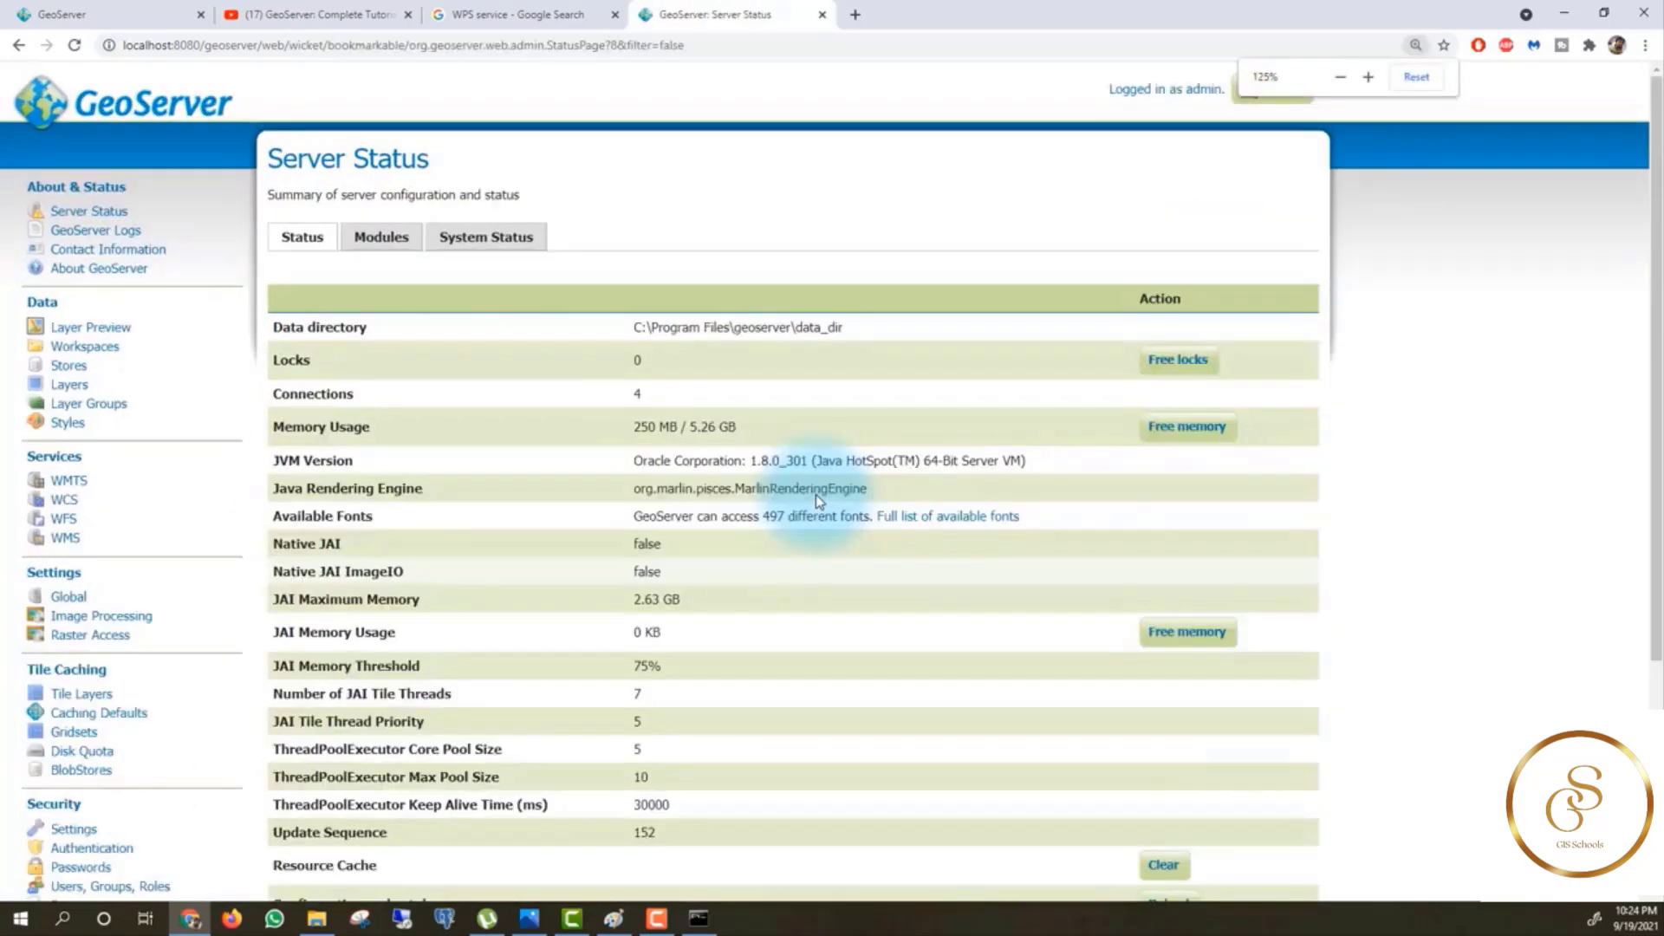
{"action": "key", "text": "ctrl+plus"}
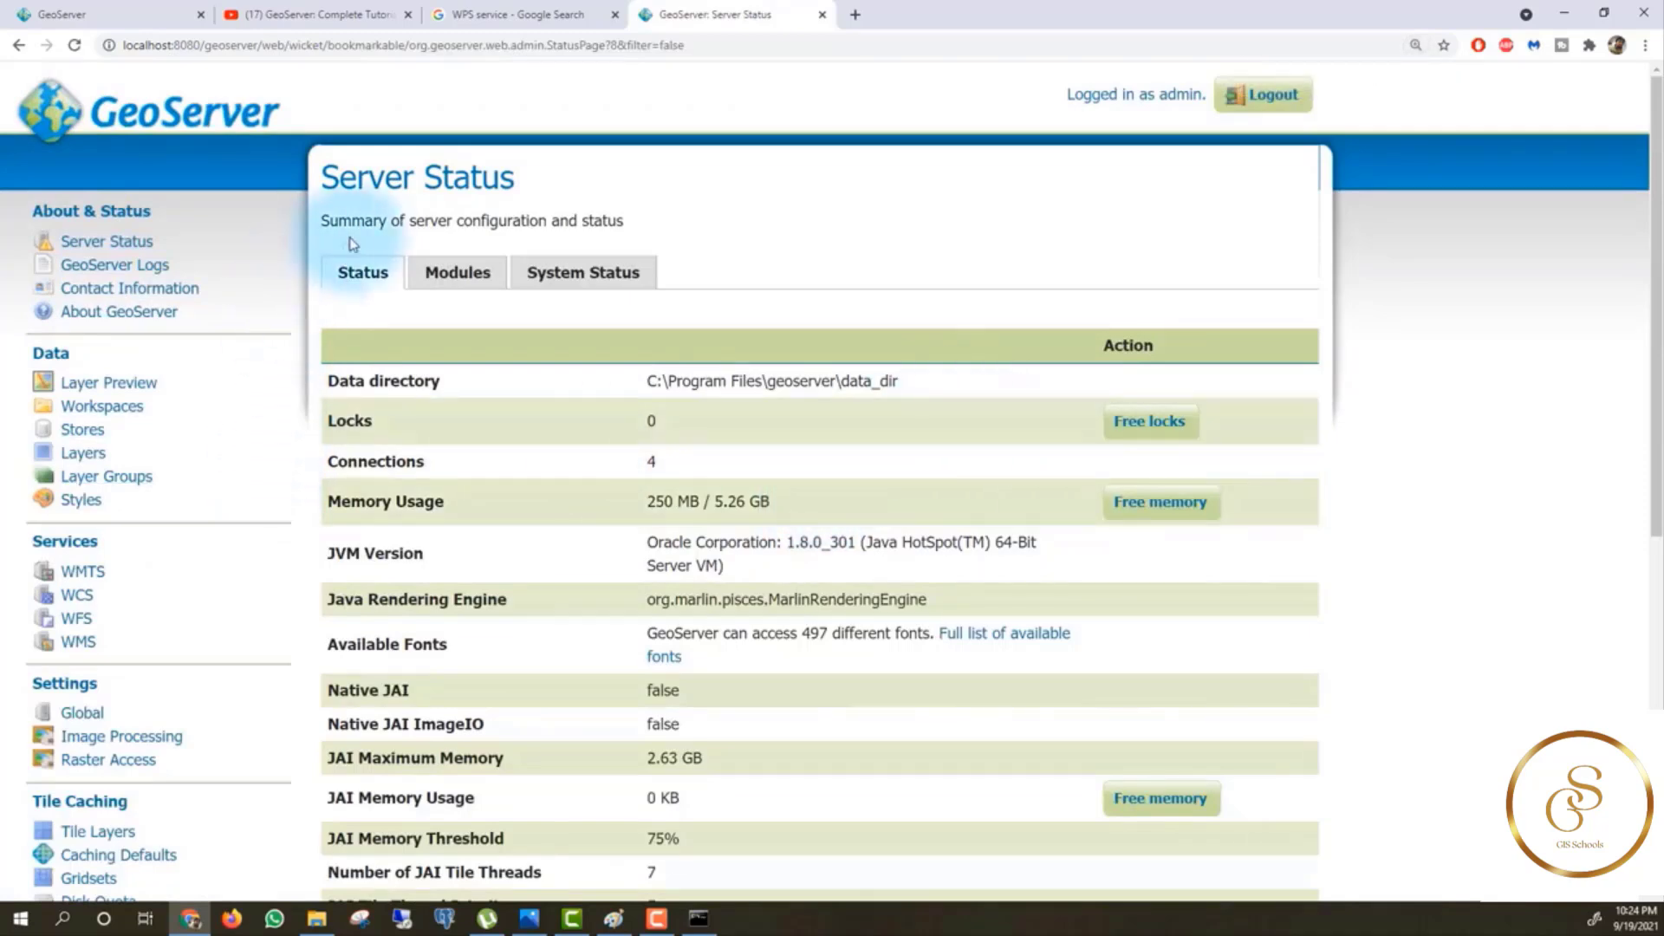
{"action": "left_click_drag", "start_coordinate": [1658, 240], "coordinate": [1657, 289]}
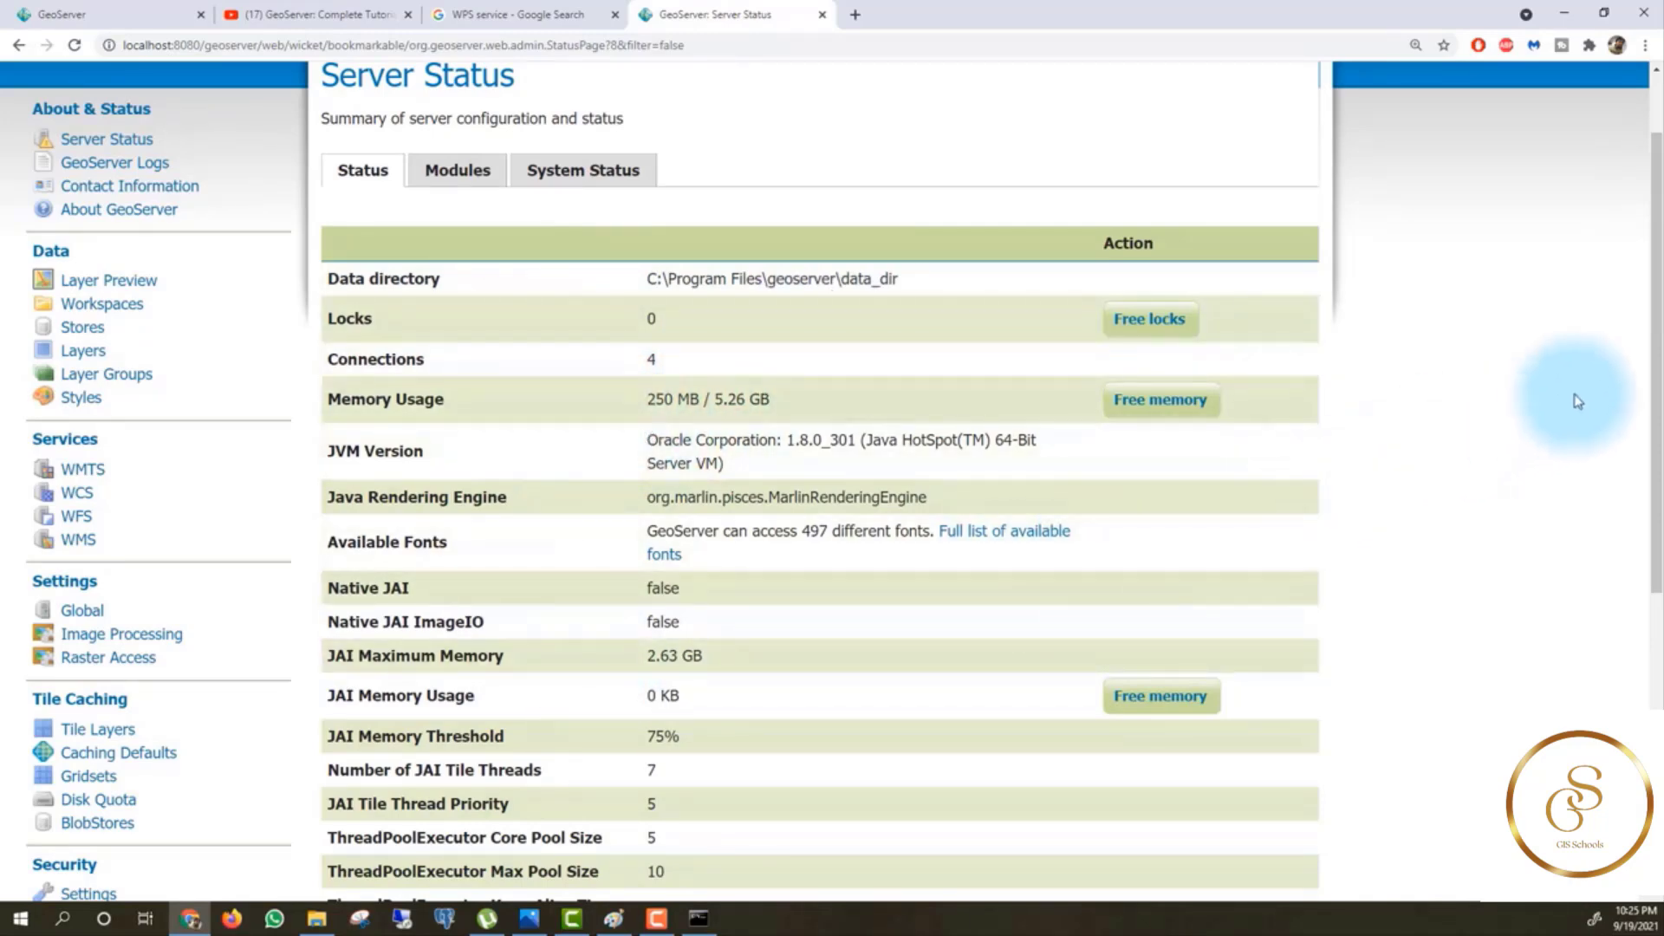
{"action": "left_click_drag", "start_coordinate": [1659, 251], "coordinate": [1659, 203]}
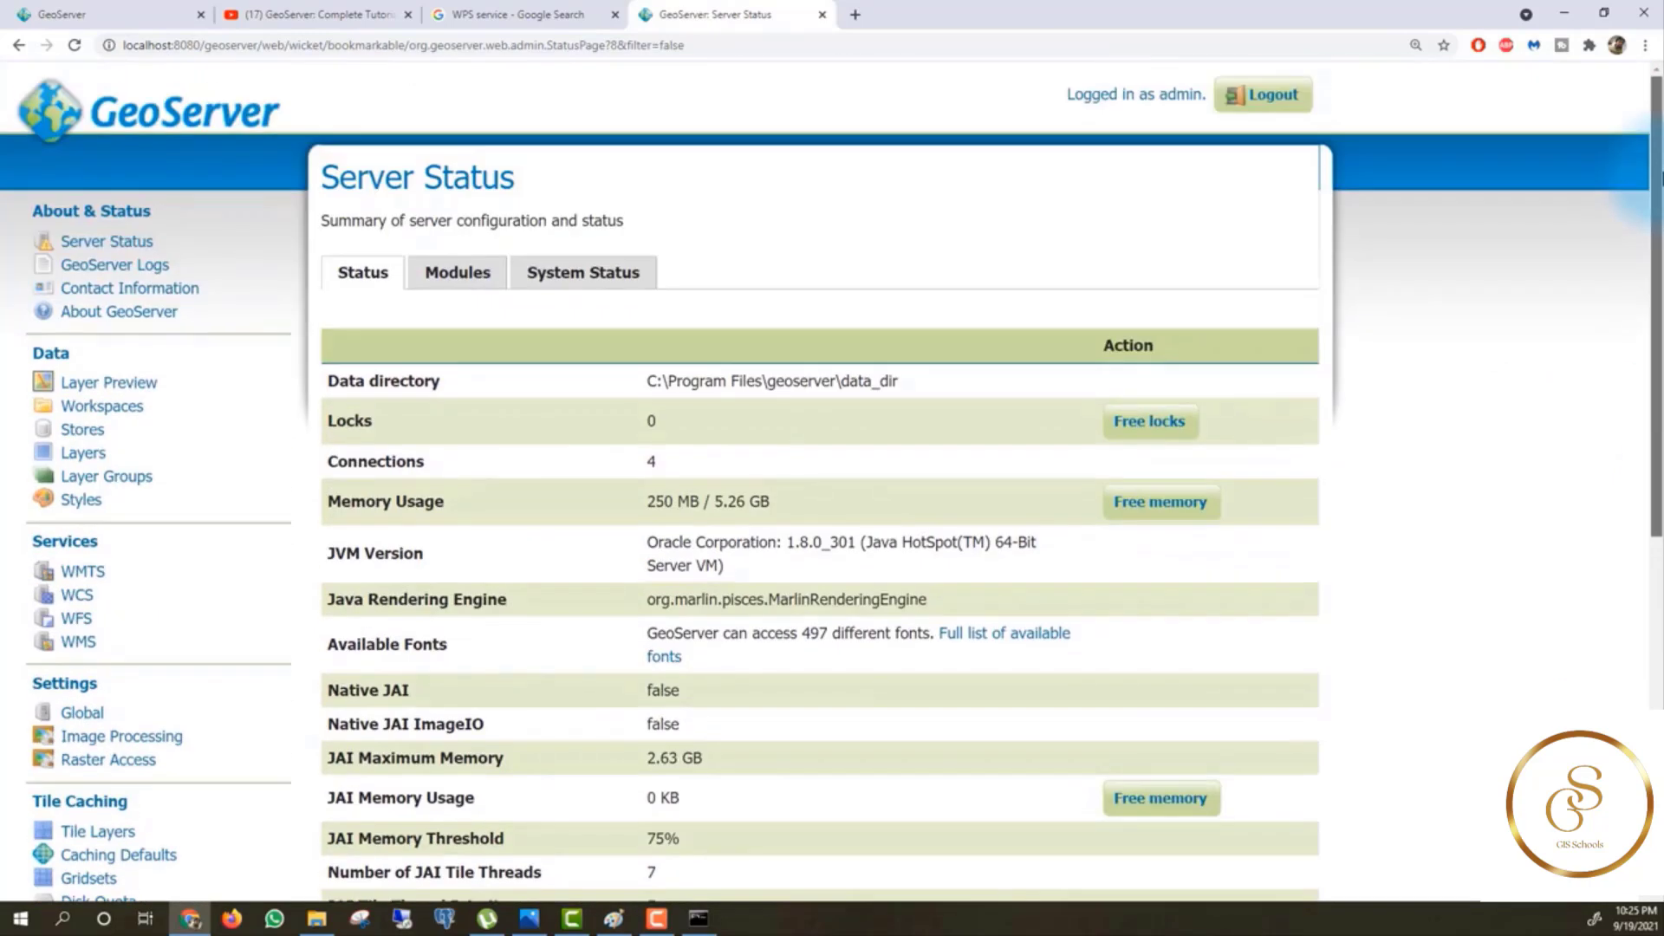
Examine the Modules list and the System Status information of the server.
{"action": "left_click", "coordinate": [458, 274]}
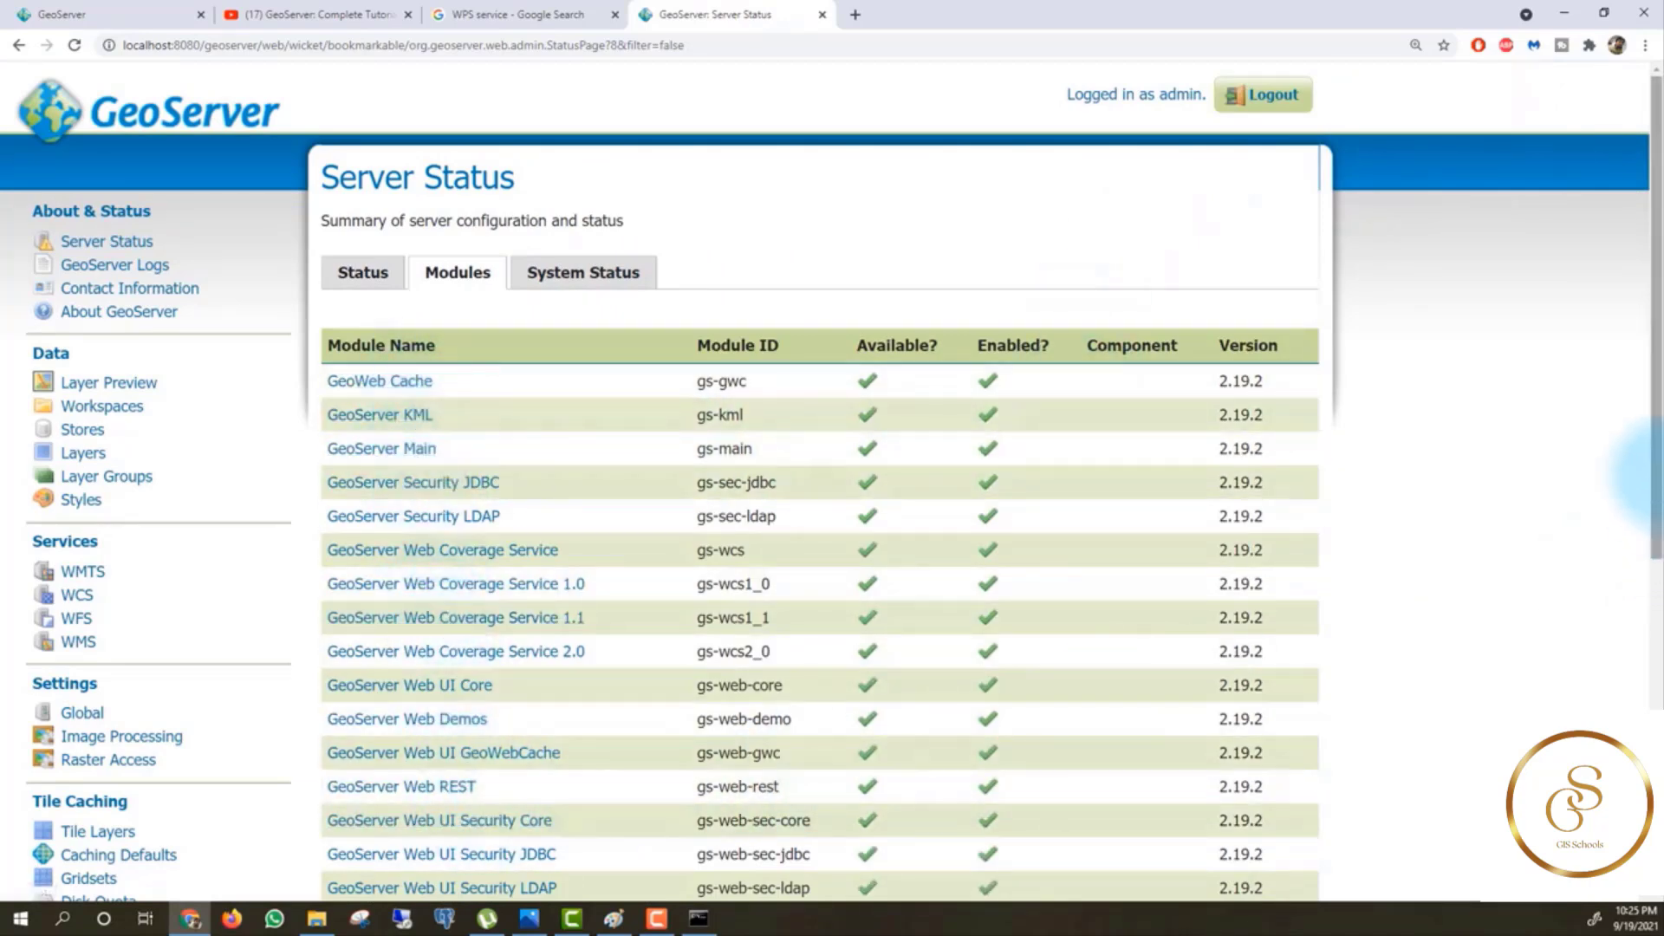
{"action": "mouse_move", "coordinate": [1659, 377]}
{"action": "left_mouse_down"}
{"action": "mouse_move", "coordinate": [1660, 639]}
{"action": "mouse_move", "coordinate": [1660, 390]}
{"action": "left_mouse_up"}
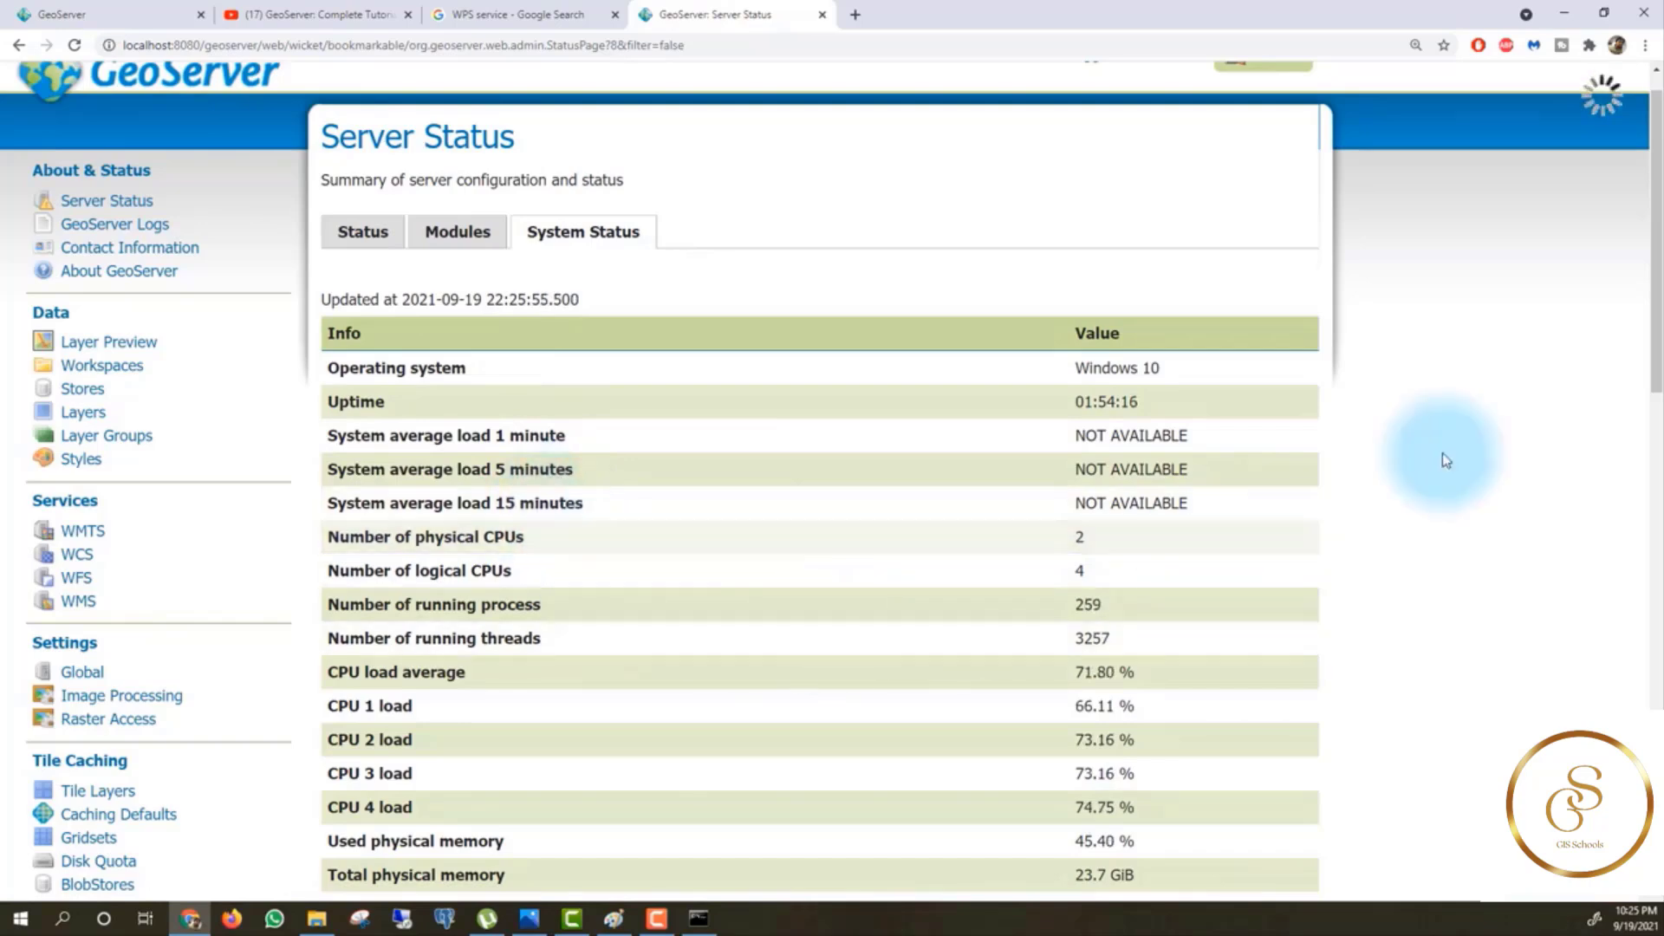
{"action": "mouse_move", "coordinate": [1657, 187]}
{"action": "left_mouse_down"}
{"action": "mouse_move", "coordinate": [1660, 606]}
{"action": "mouse_move", "coordinate": [1657, 187]}
{"action": "left_mouse_up"}
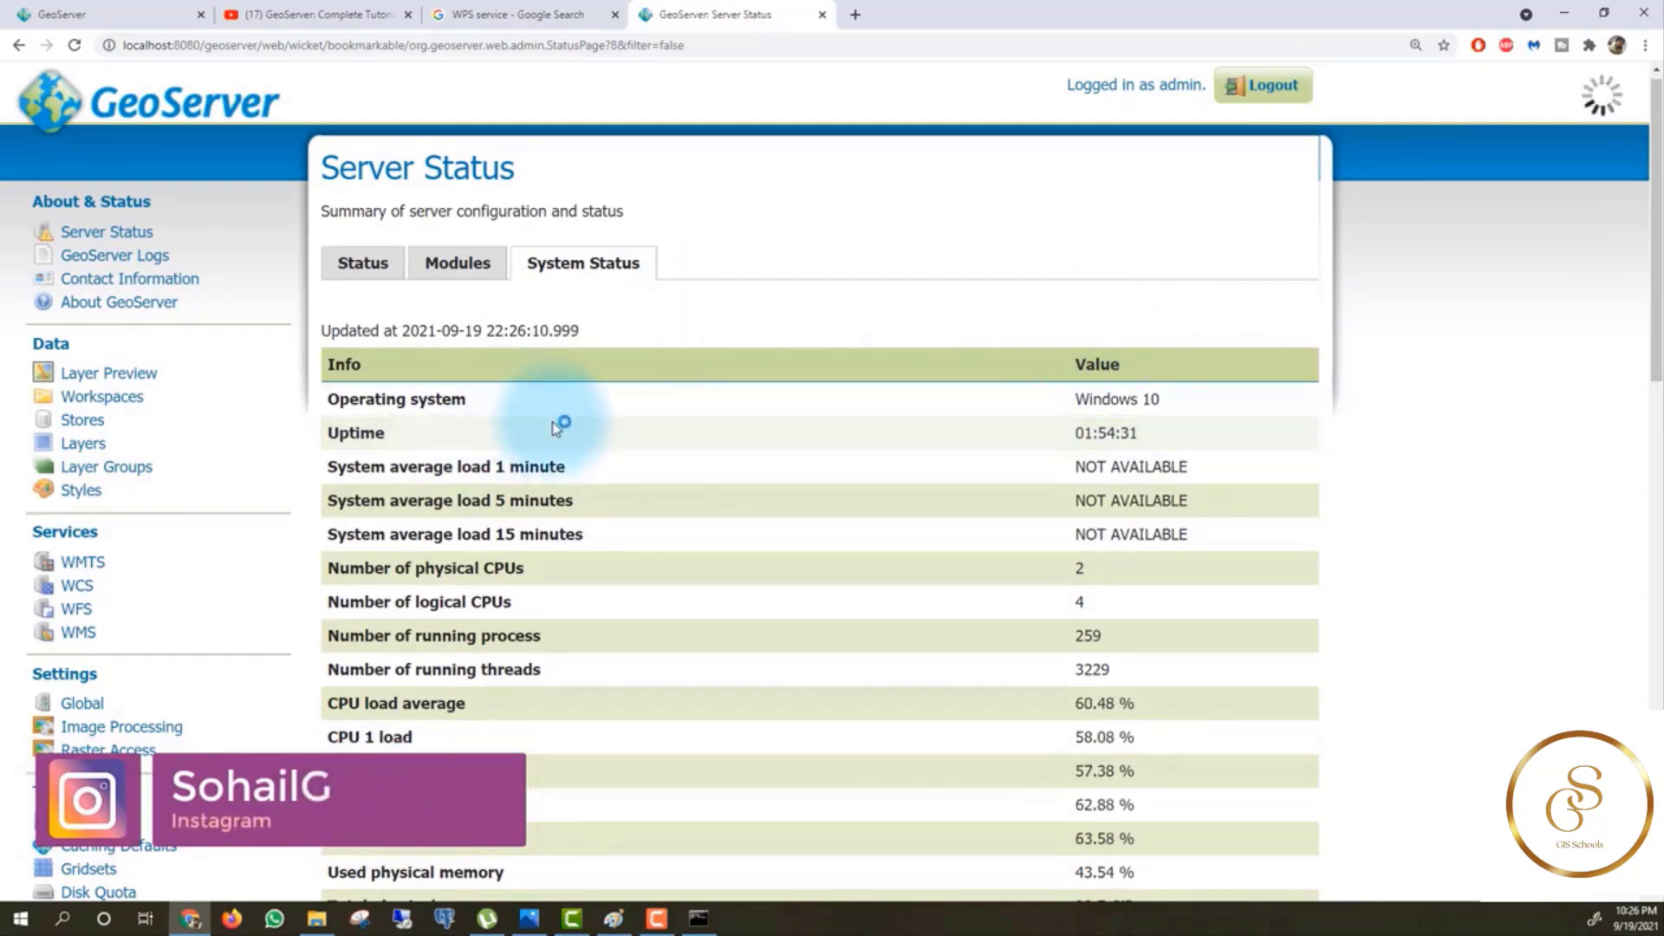
Open the GeoServer Logs page and examine the maximum console lines setting, the log contents and the full log download link.
{"action": "left_click", "coordinate": [84, 260]}
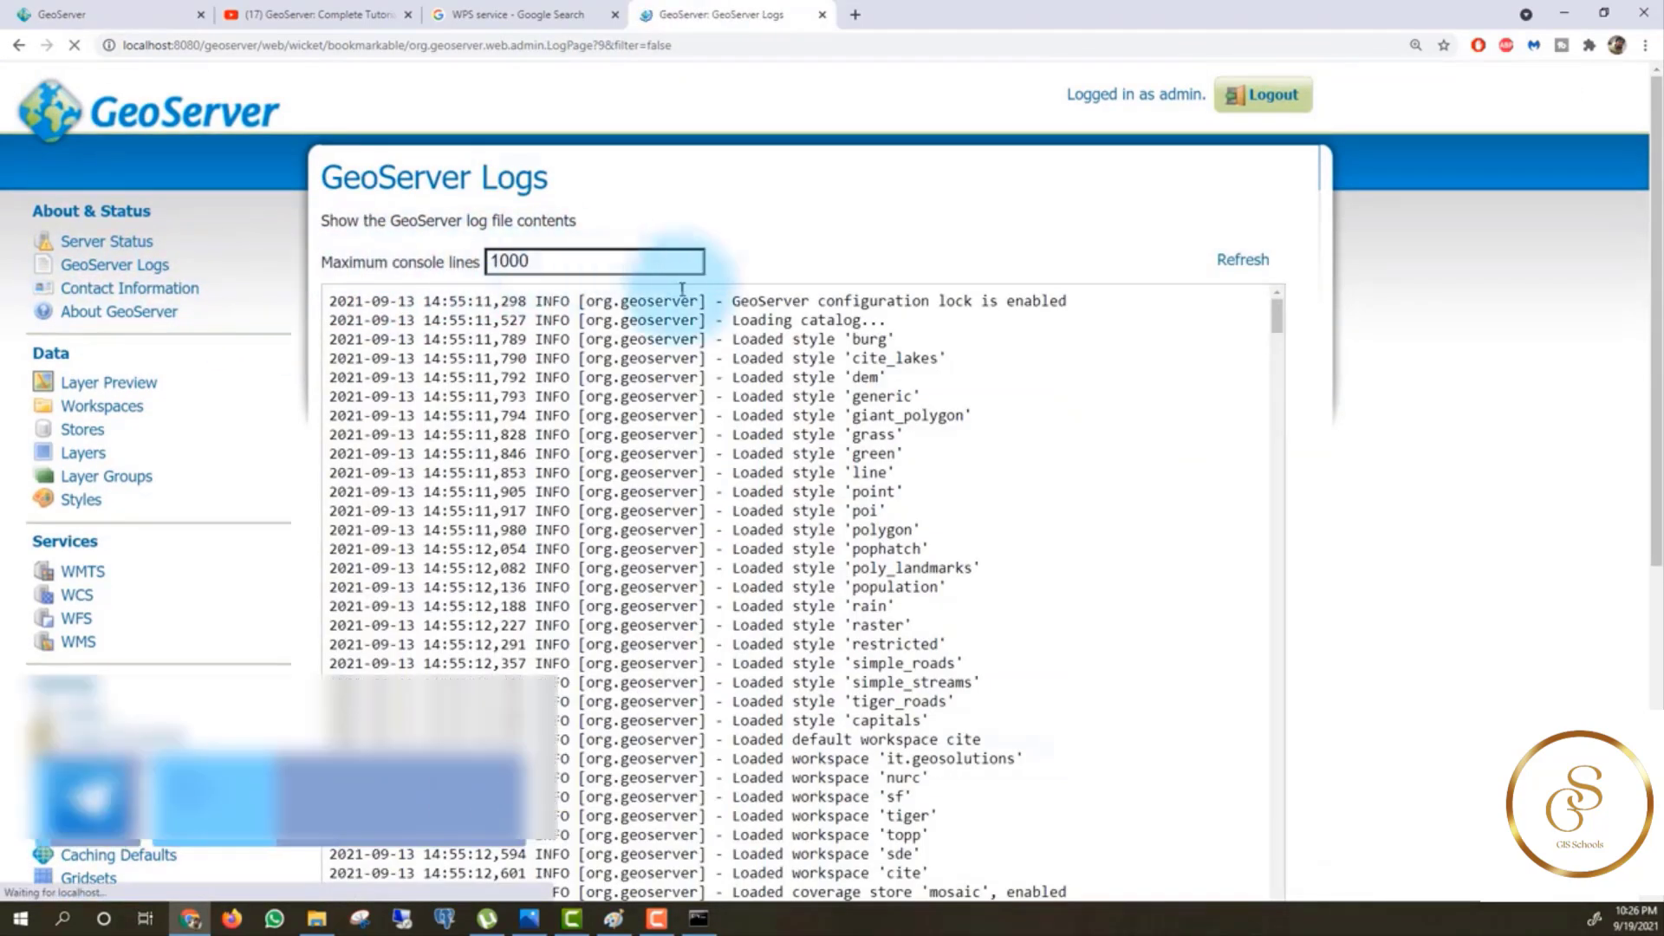
{"action": "left_click", "coordinate": [537, 263]}
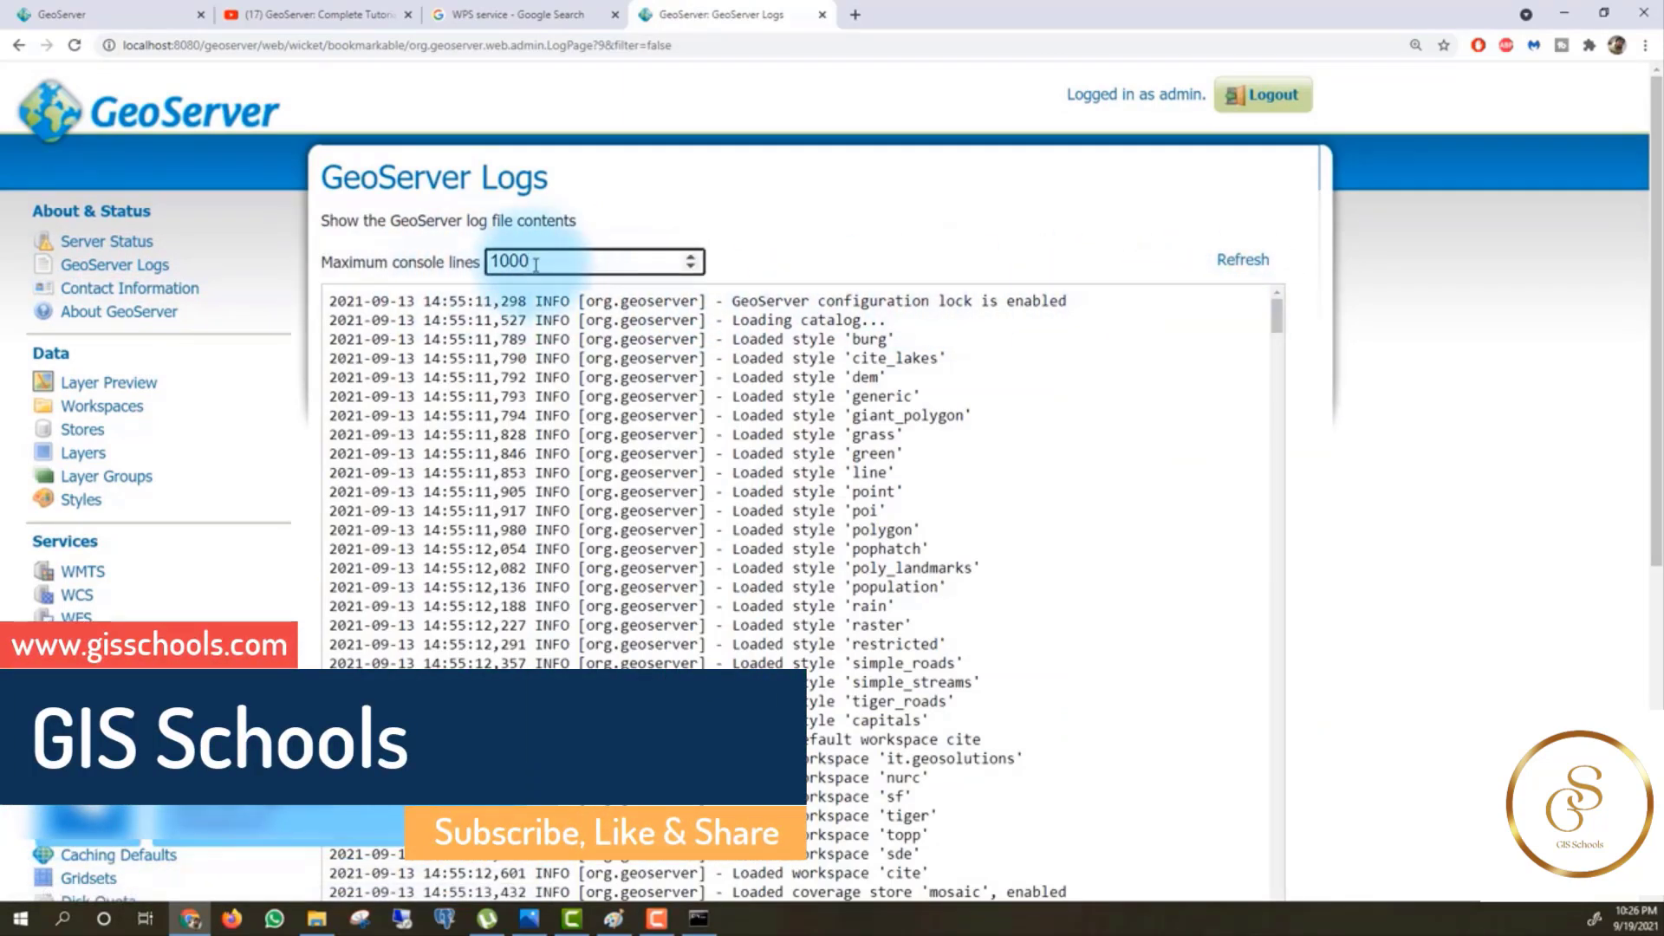
{"action": "scroll", "coordinate": [1642, 346], "scroll_direction": "down", "scroll_amount": 1}
{"action": "left_click_drag", "start_coordinate": [1658, 350], "coordinate": [1659, 397]}
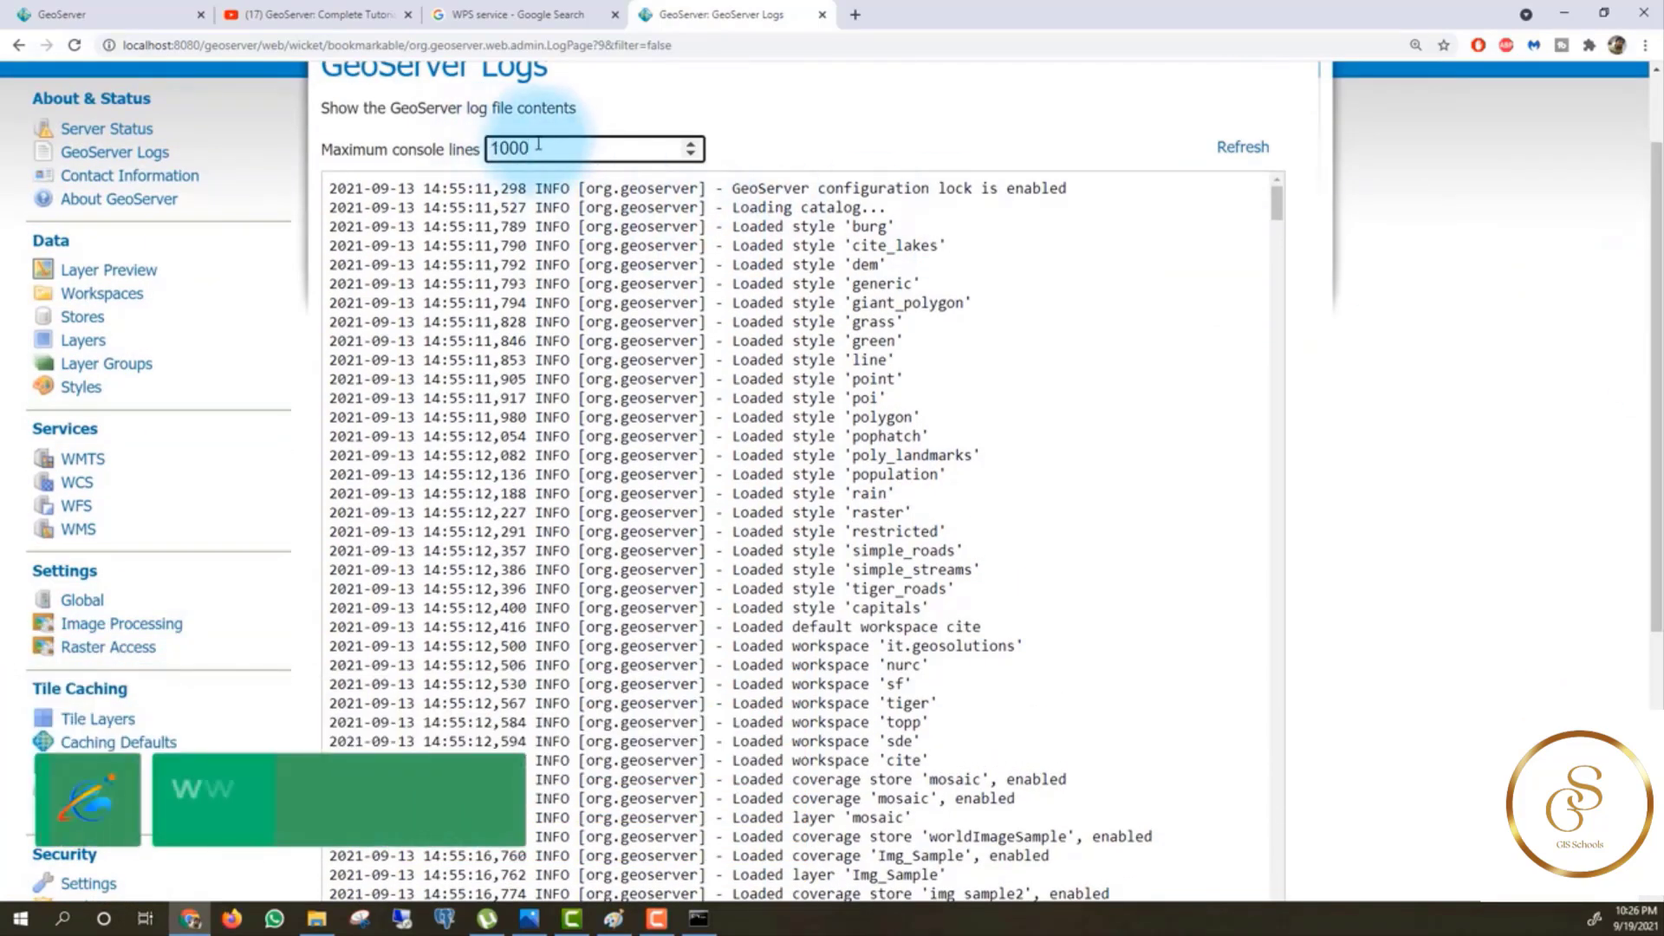
{"action": "left_click_drag", "start_coordinate": [1659, 225], "coordinate": [1659, 351]}
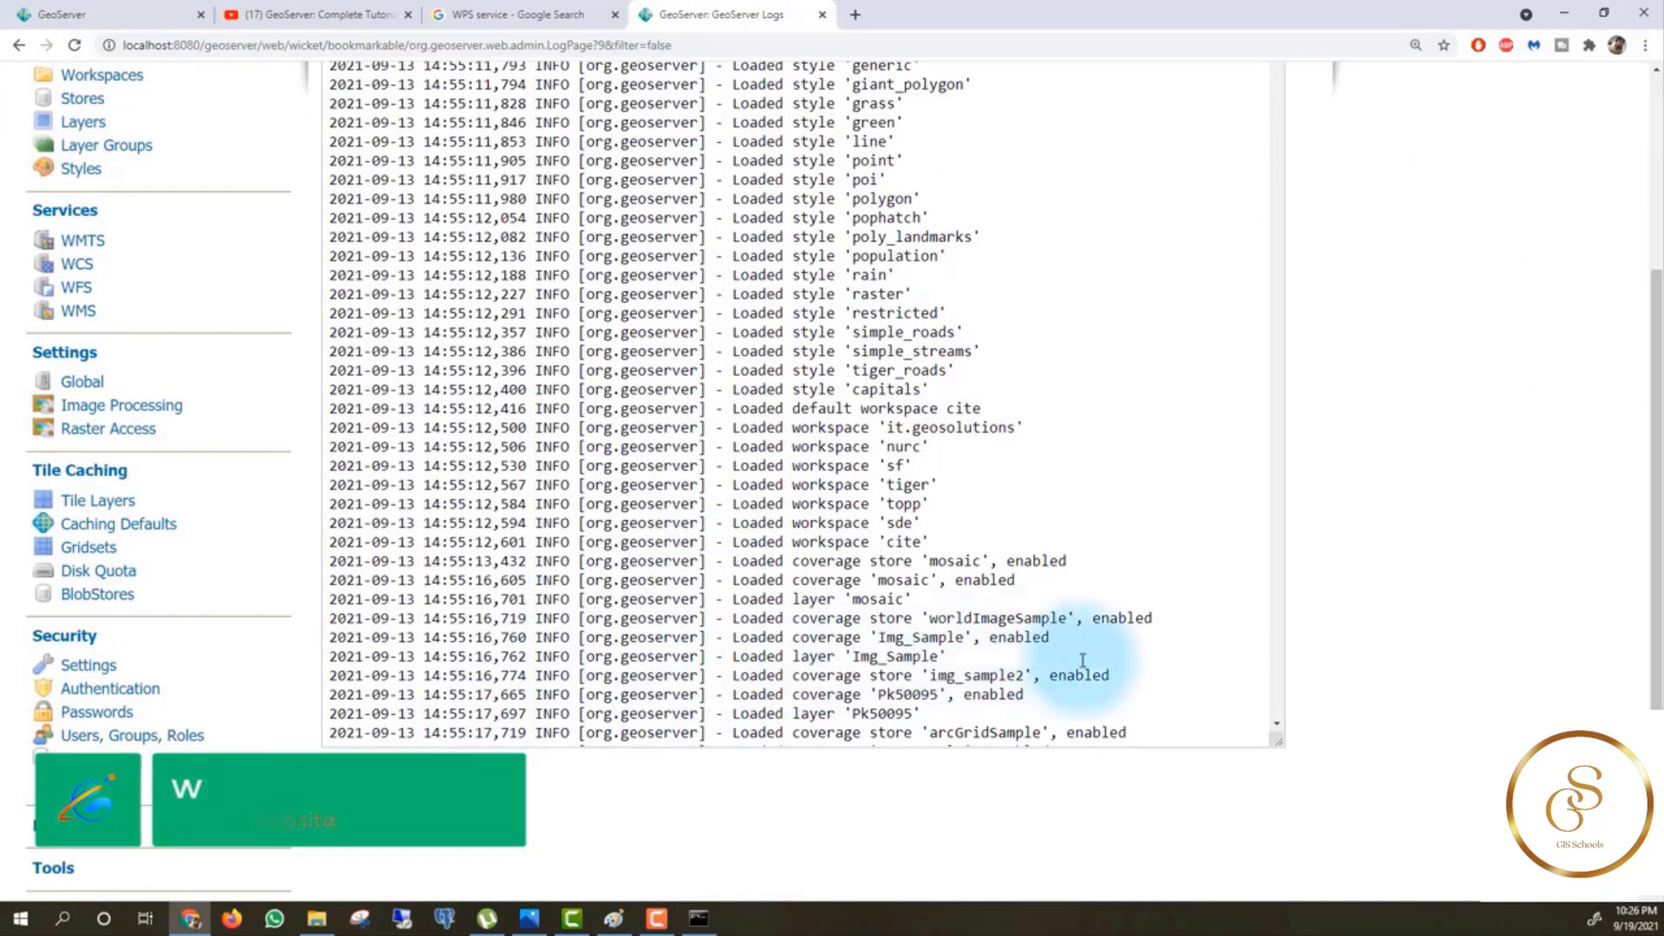
{"action": "left_click", "coordinate": [1137, 720]}
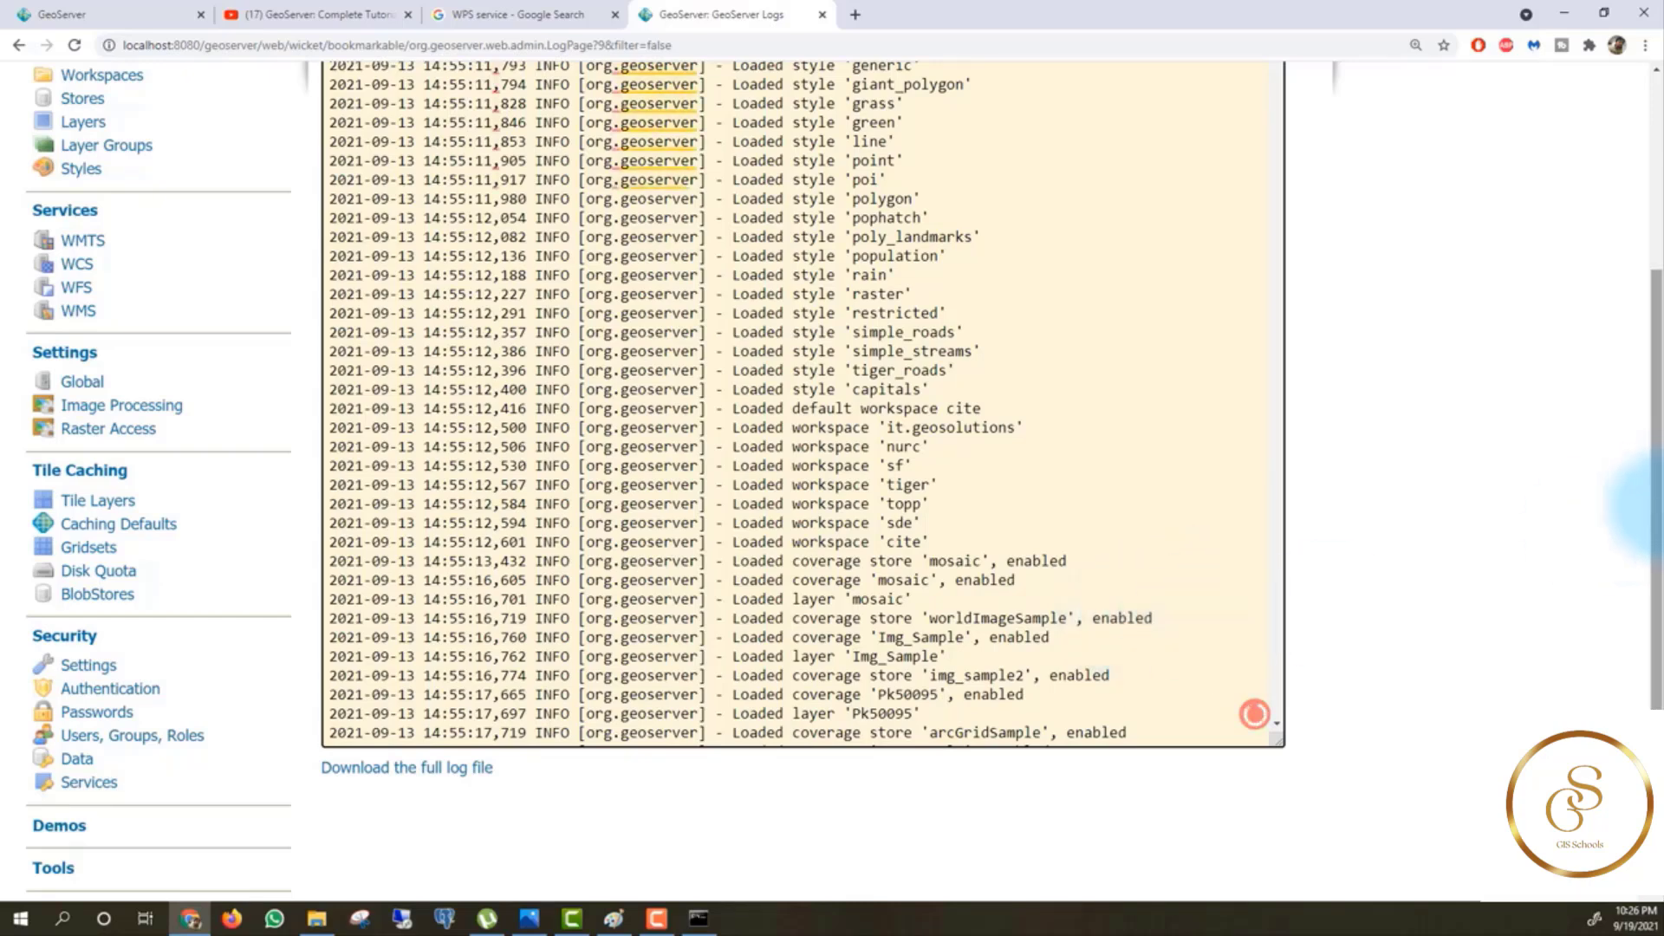
{"action": "left_click_drag", "start_coordinate": [1657, 537], "coordinate": [1659, 347]}
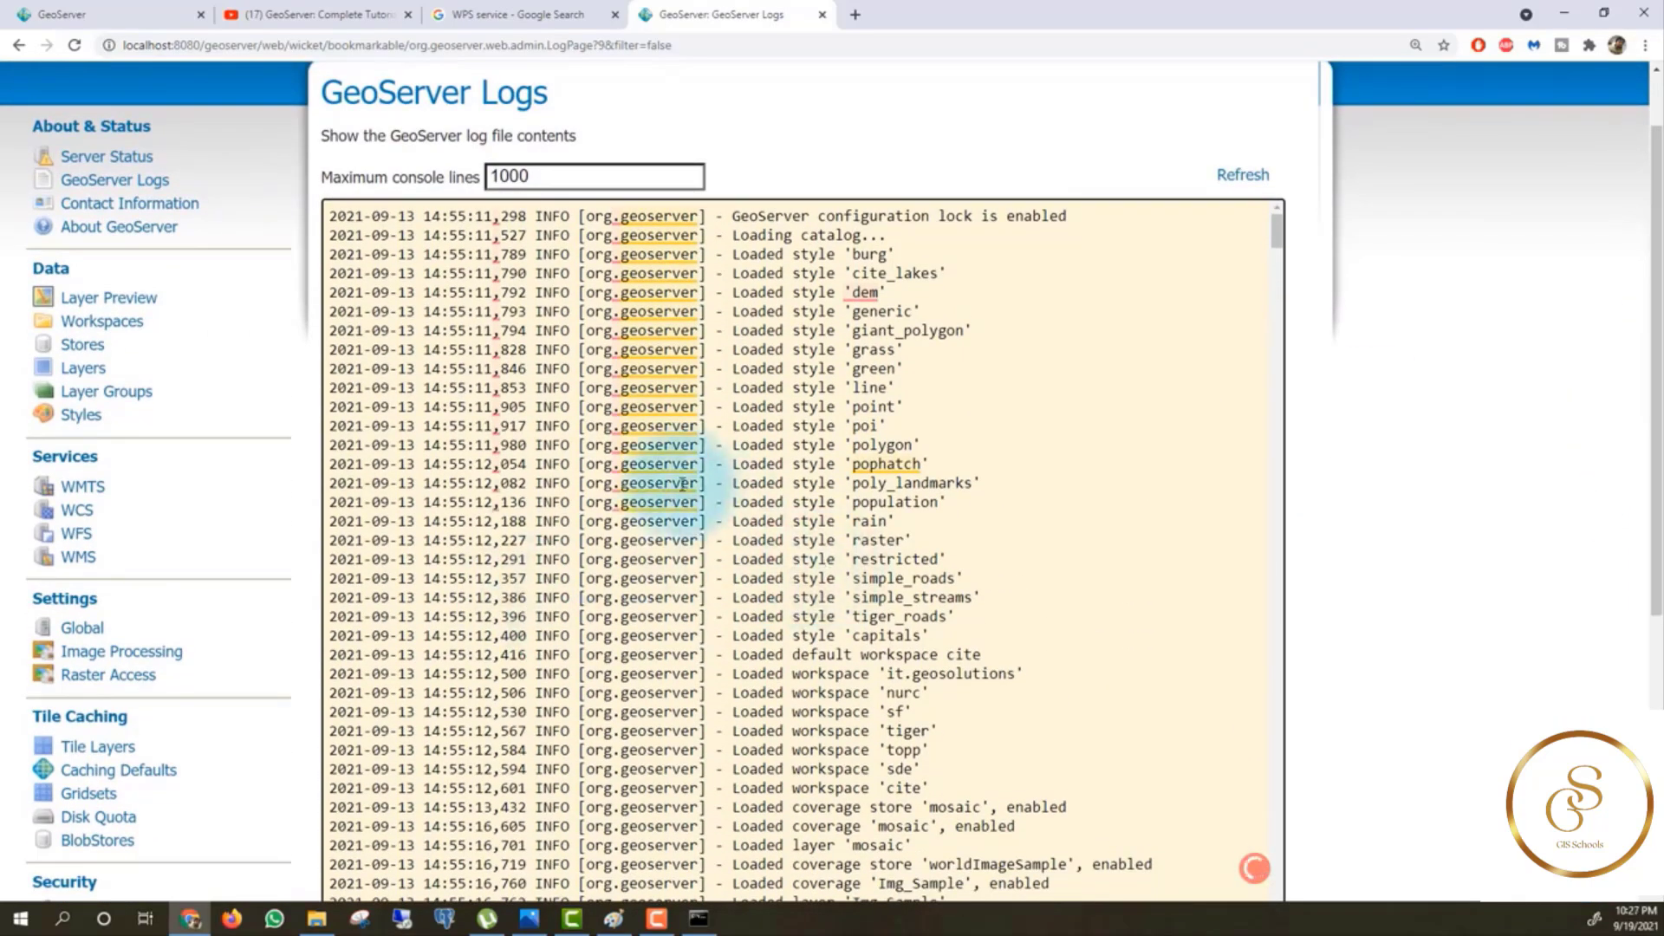
View the Contact Information page and the About GeoServer page with its build information.
{"action": "left_click", "coordinate": [129, 203]}
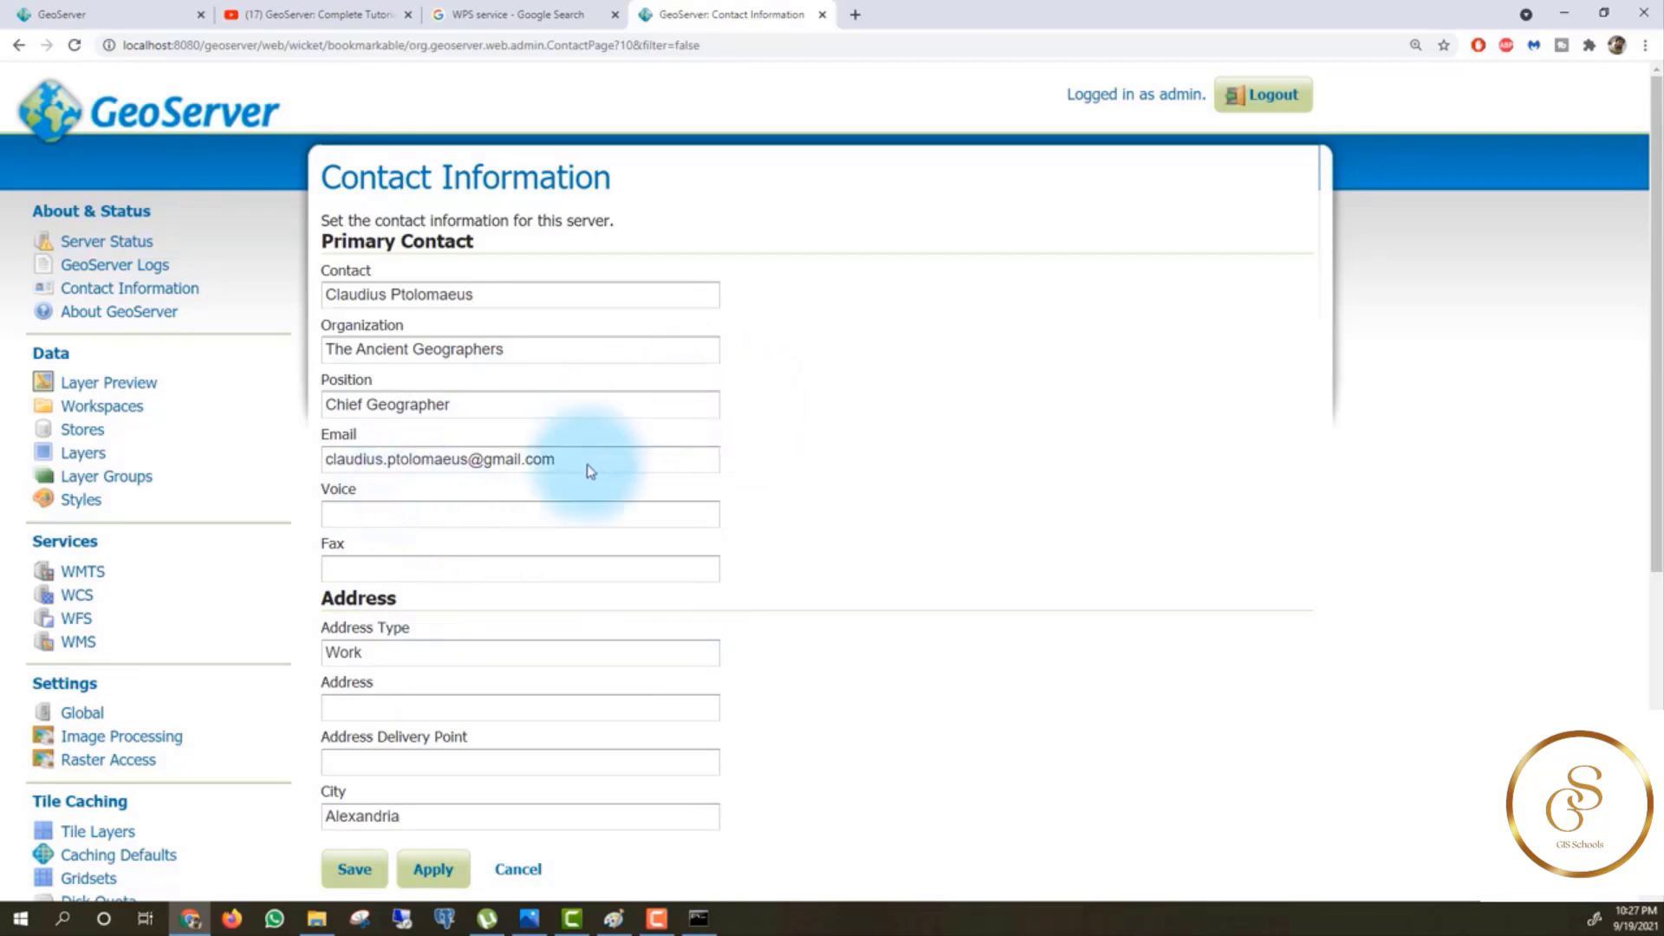
{"action": "left_click", "coordinate": [138, 322]}
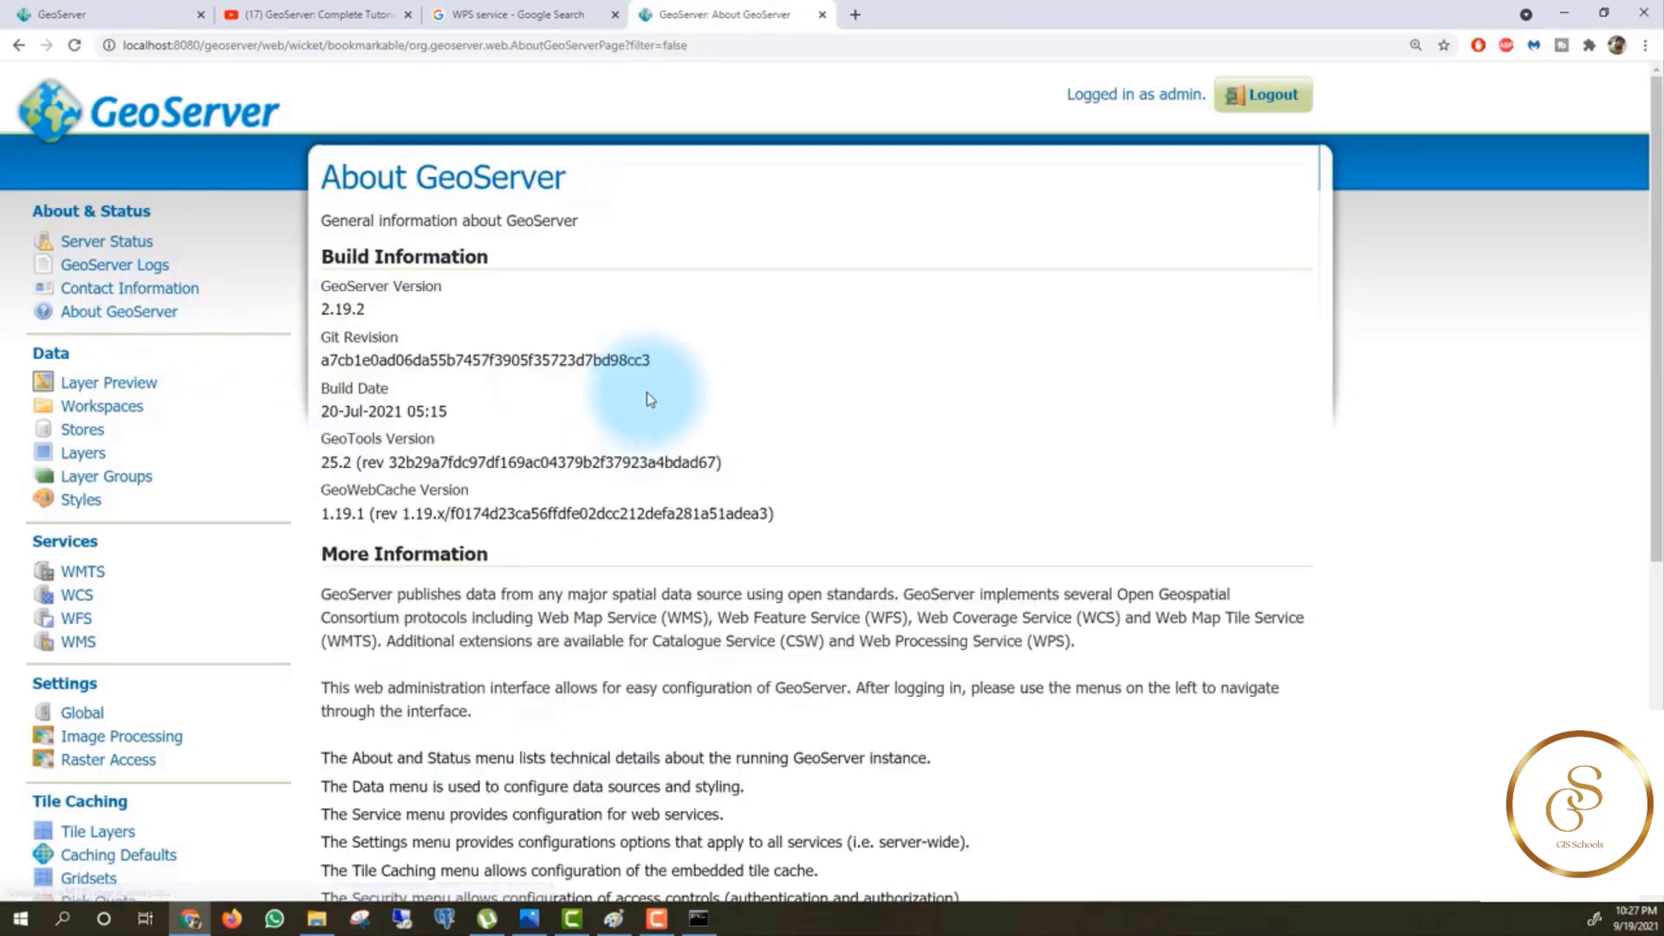
Review the About GeoServer page's useful links, view the project's Issue Tracker, and return to the GeoServer welcome page.
{"action": "scroll", "coordinate": [1660, 257], "scroll_direction": "down", "scroll_amount": 3}
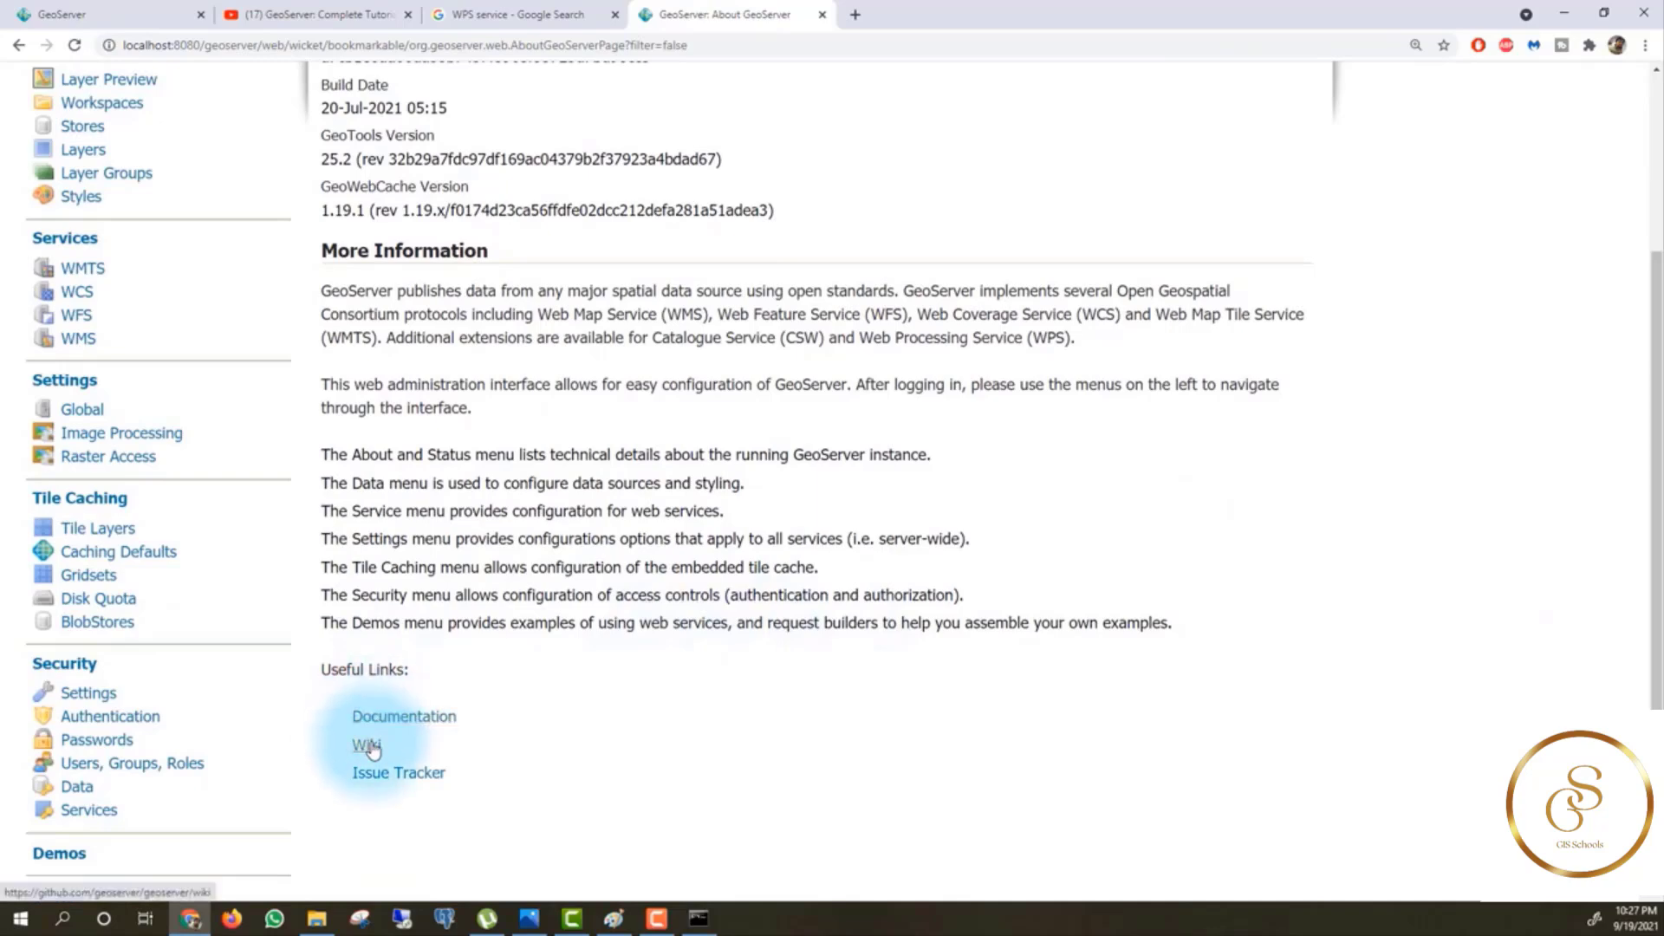
{"action": "left_click", "coordinate": [405, 773]}
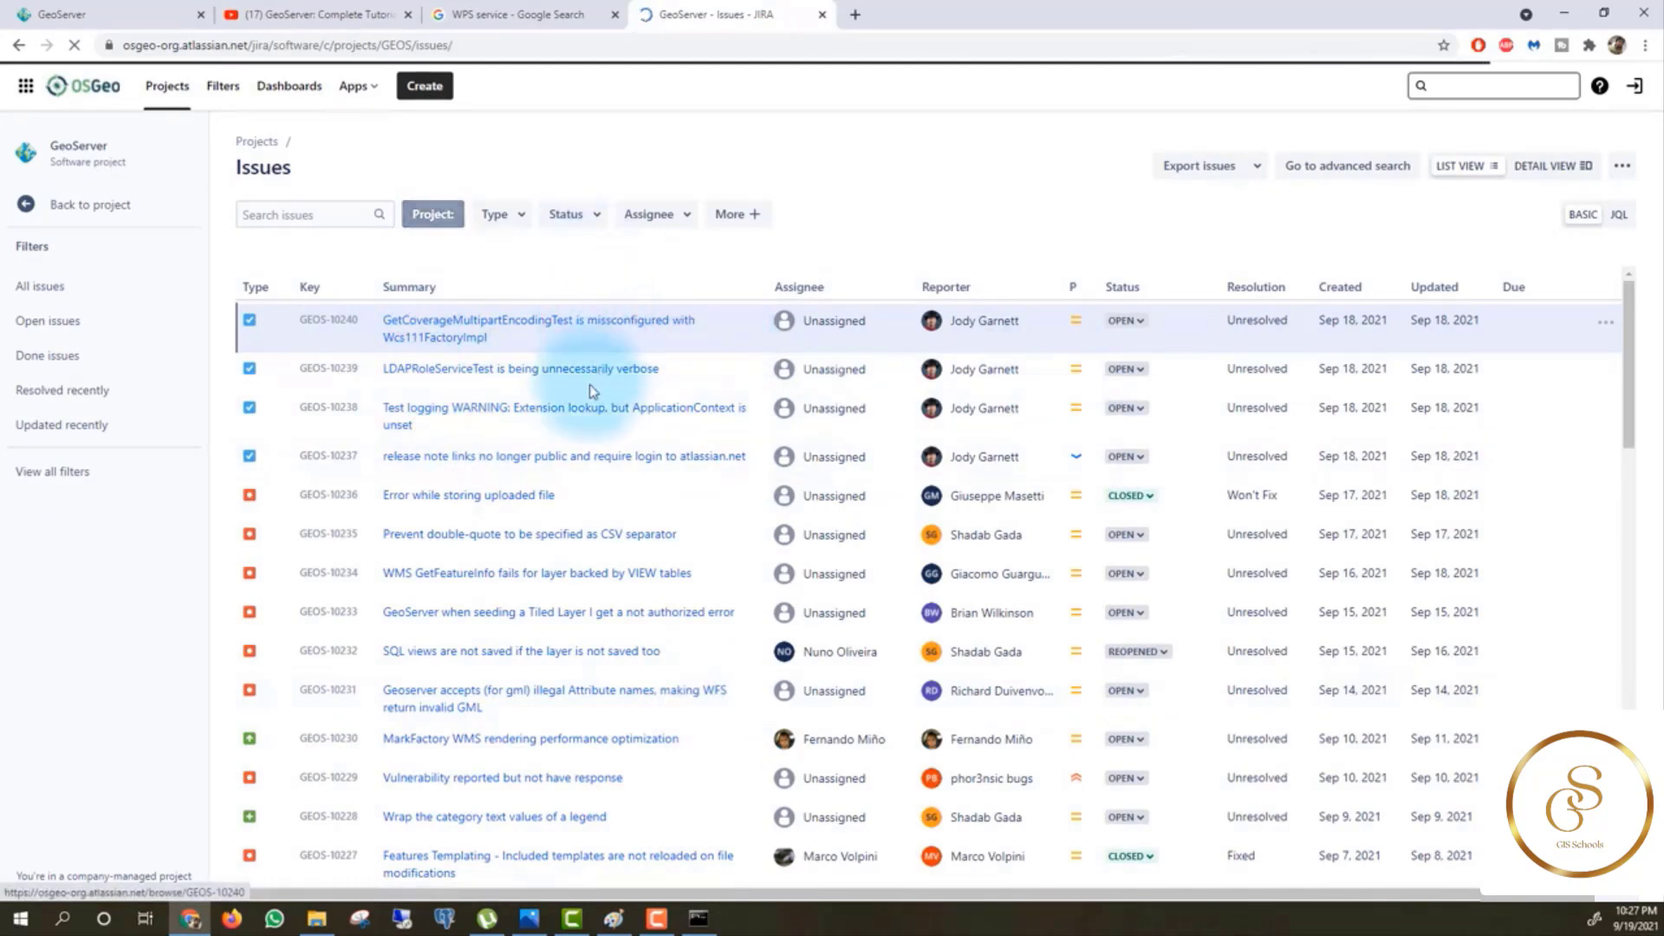
{"action": "left_click", "coordinate": [26, 53]}
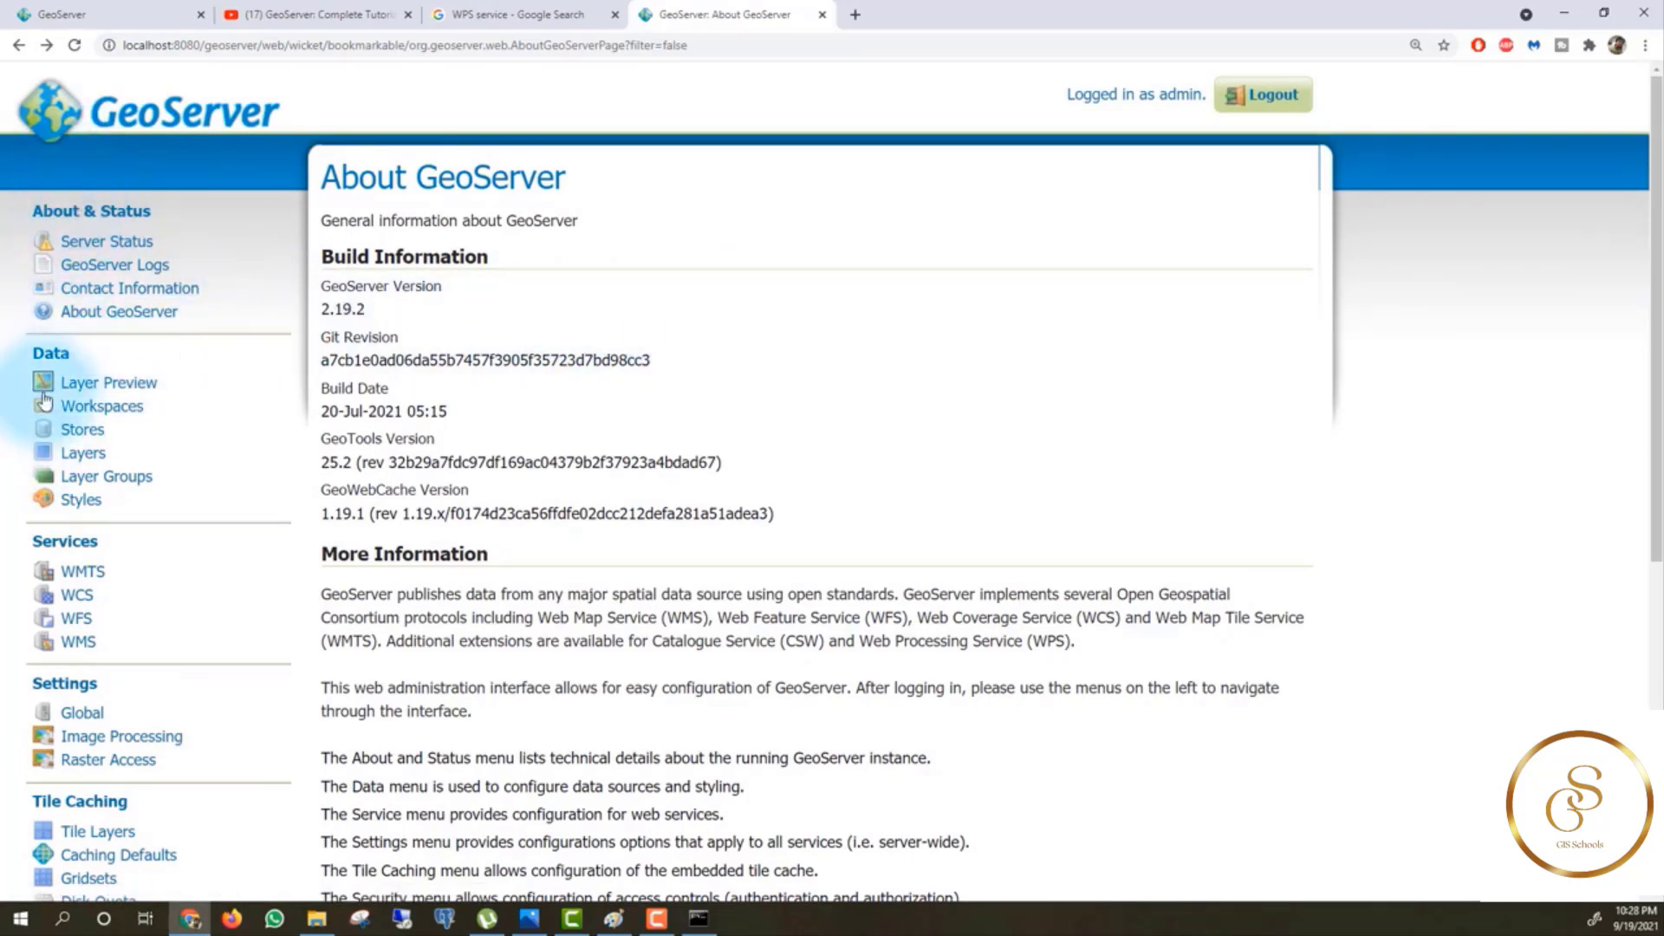
{"action": "left_click", "coordinate": [61, 108]}
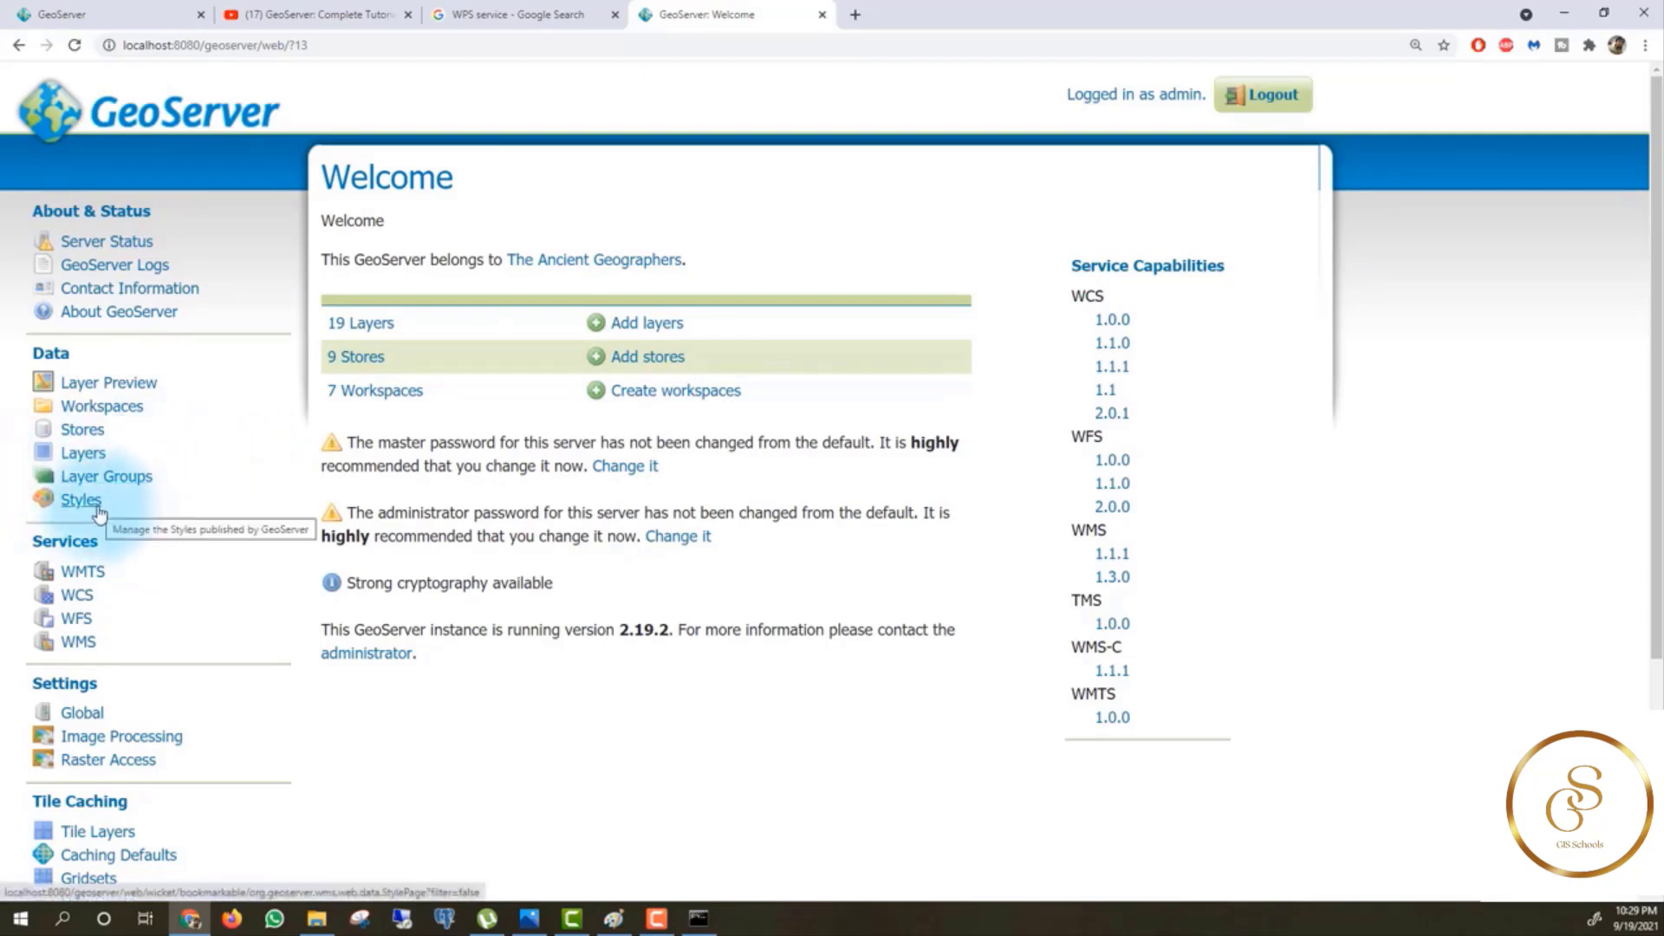
Open the topp workspace from the Workspaces list and examine its basic info and role-based security settings.
{"action": "left_click", "coordinate": [77, 414]}
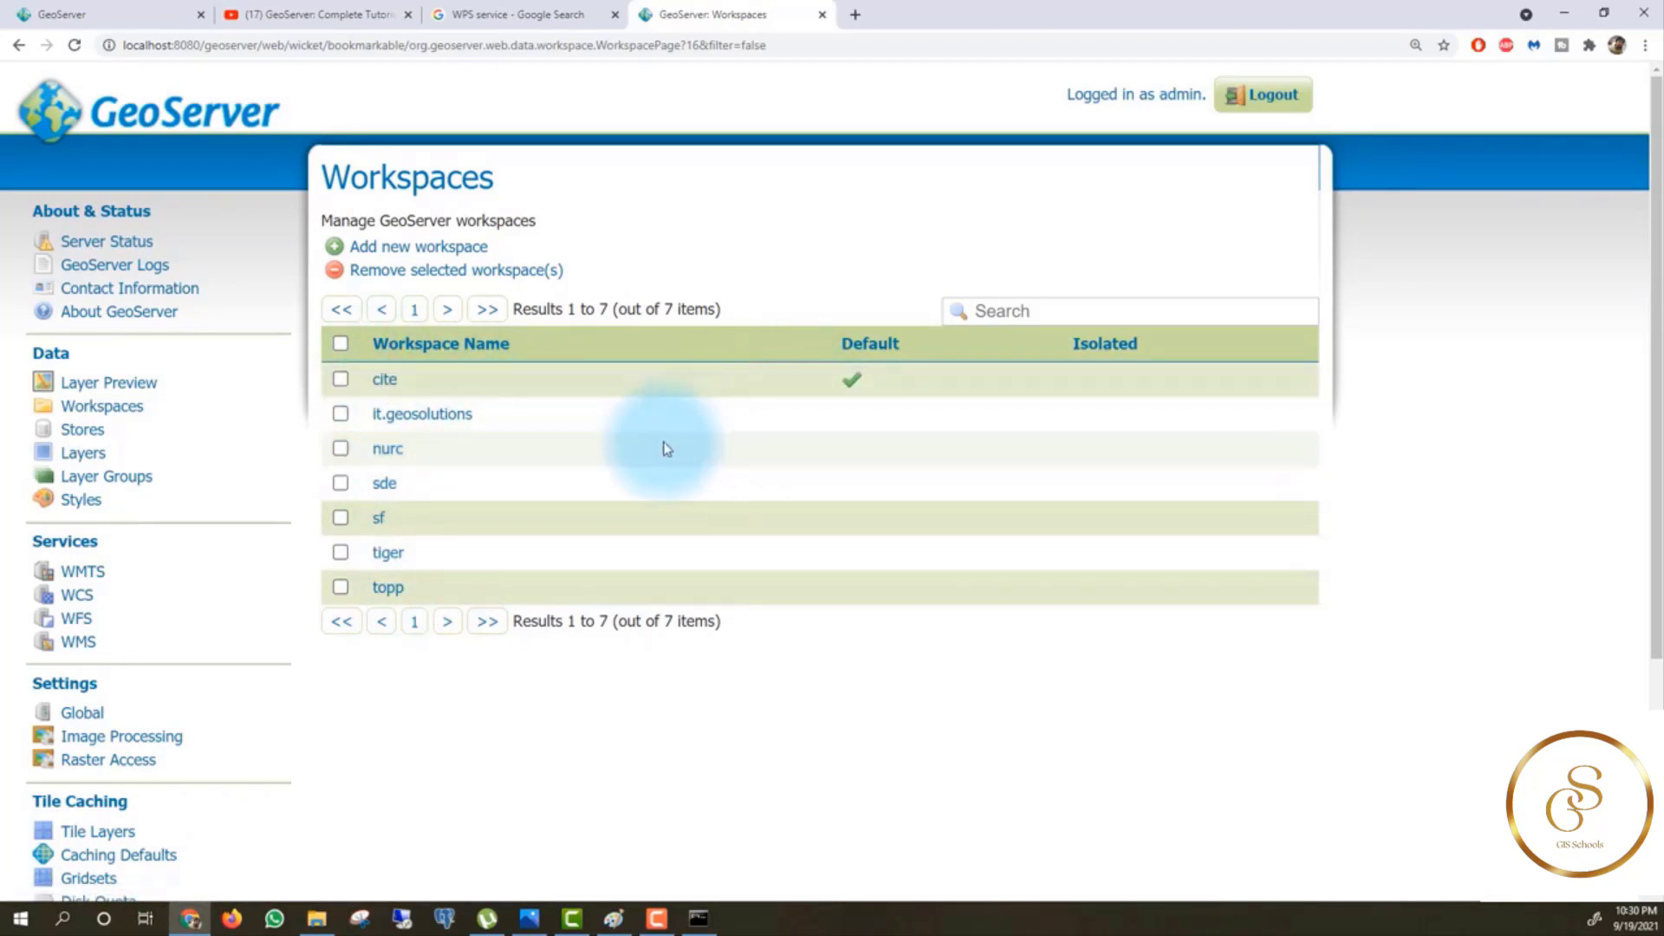
{"action": "left_click", "coordinate": [386, 591]}
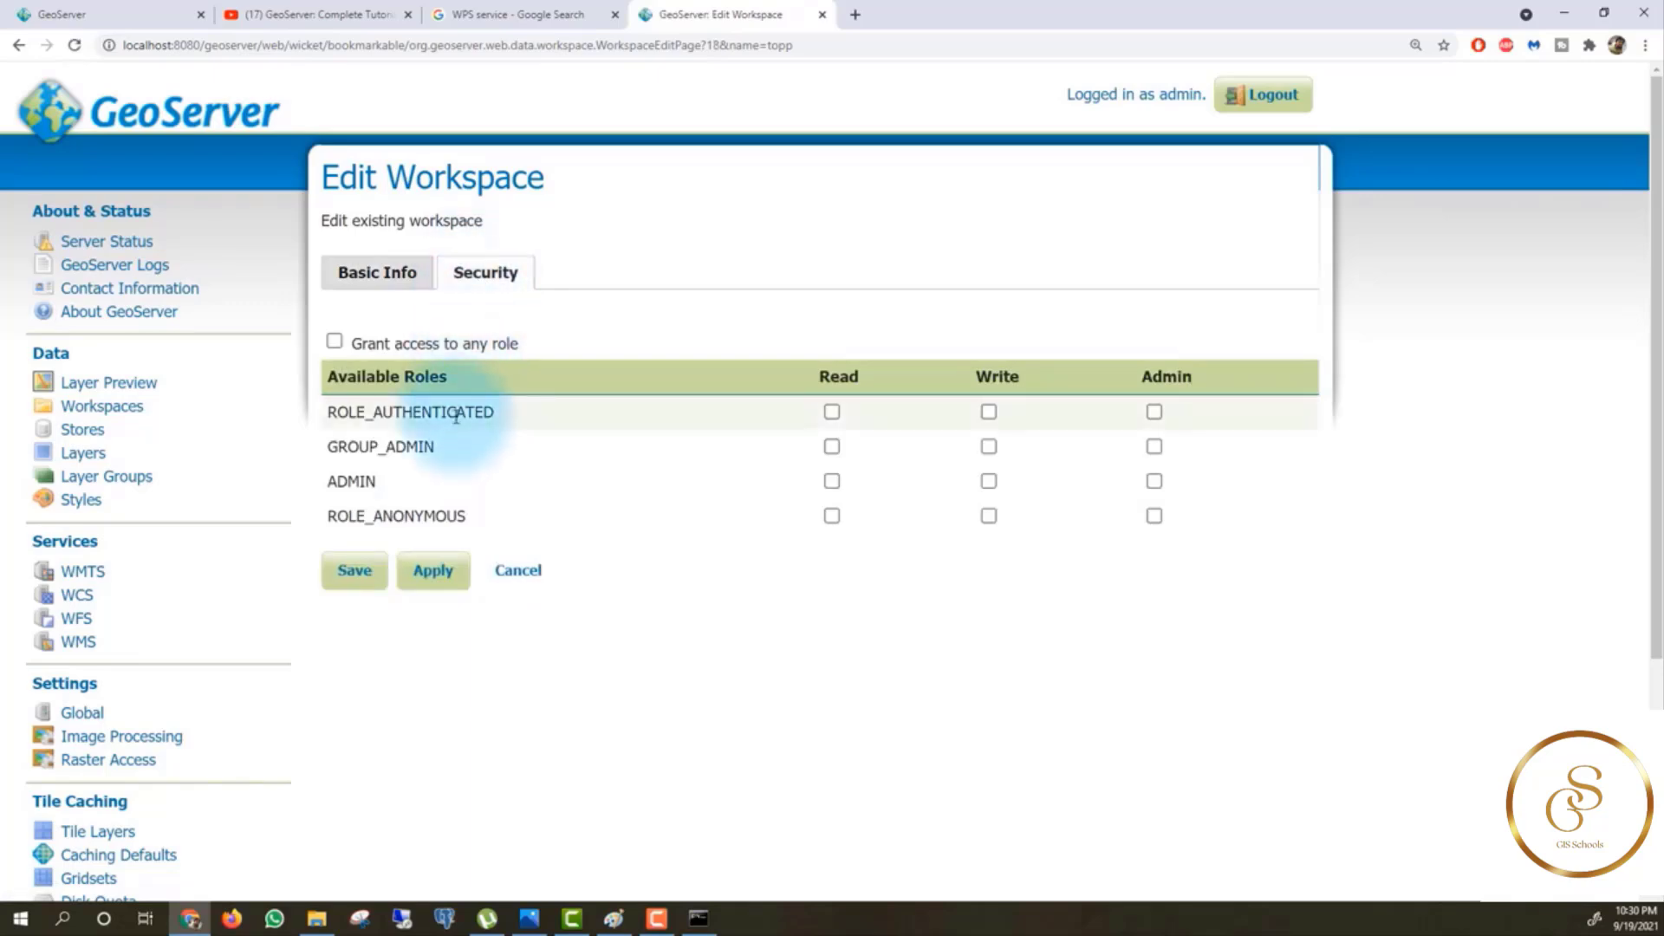
{"action": "scroll", "coordinate": [267, 582], "scroll_direction": "down", "scroll_amount": 4}
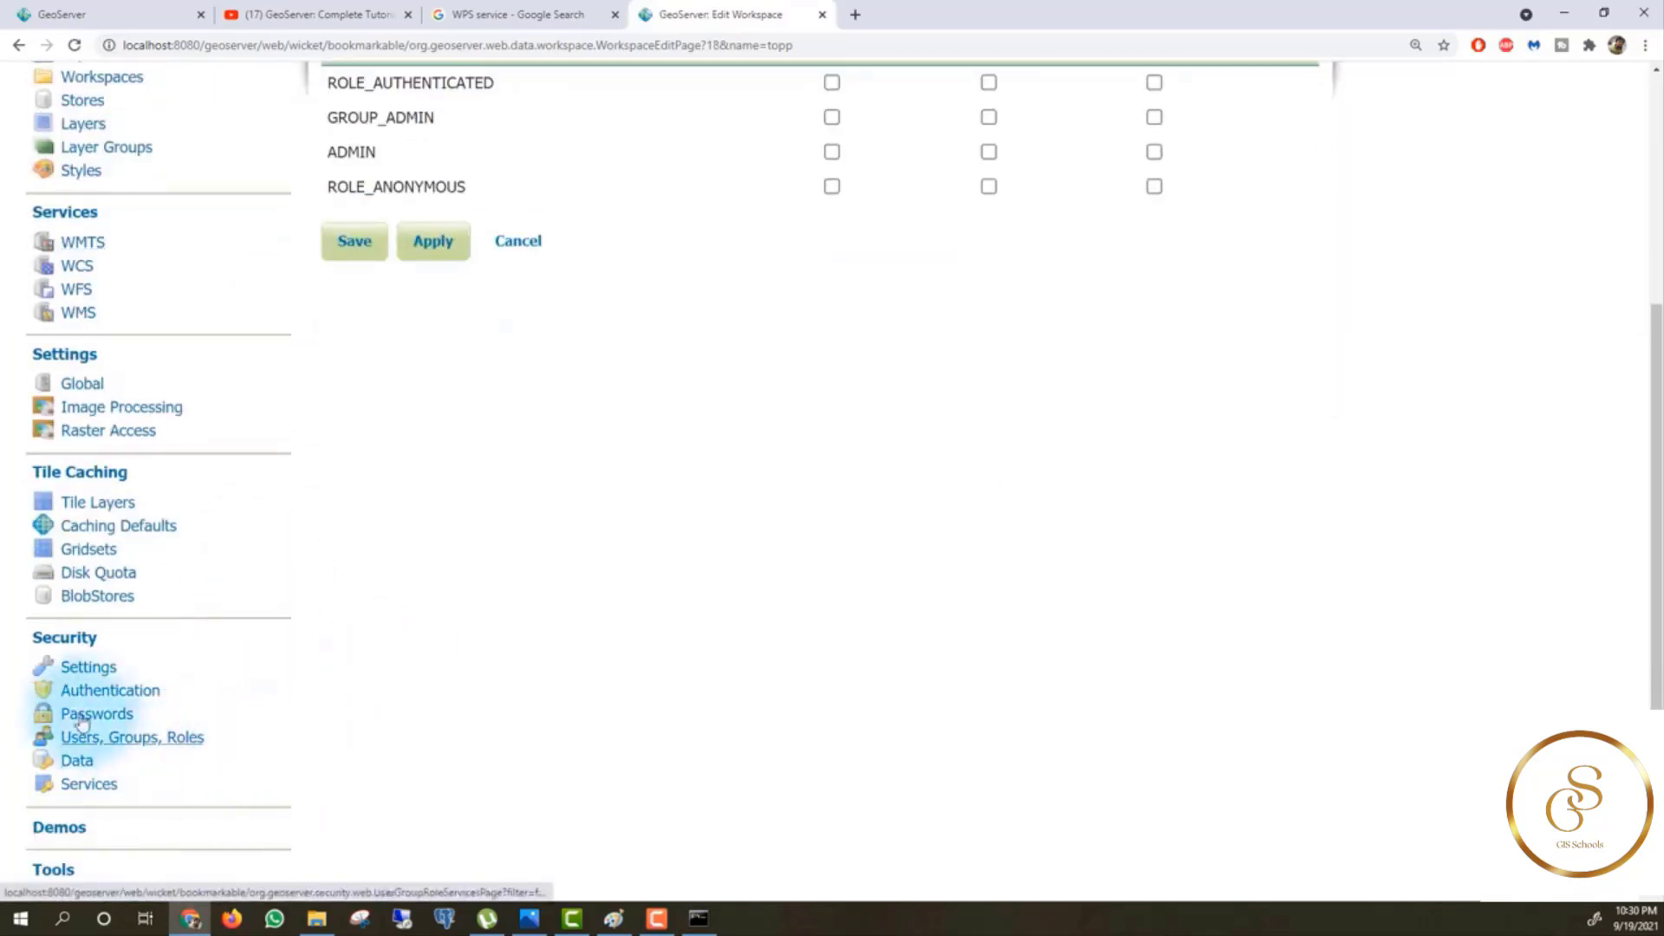
{"action": "scroll", "coordinate": [349, 668], "scroll_direction": "up", "scroll_amount": 4}
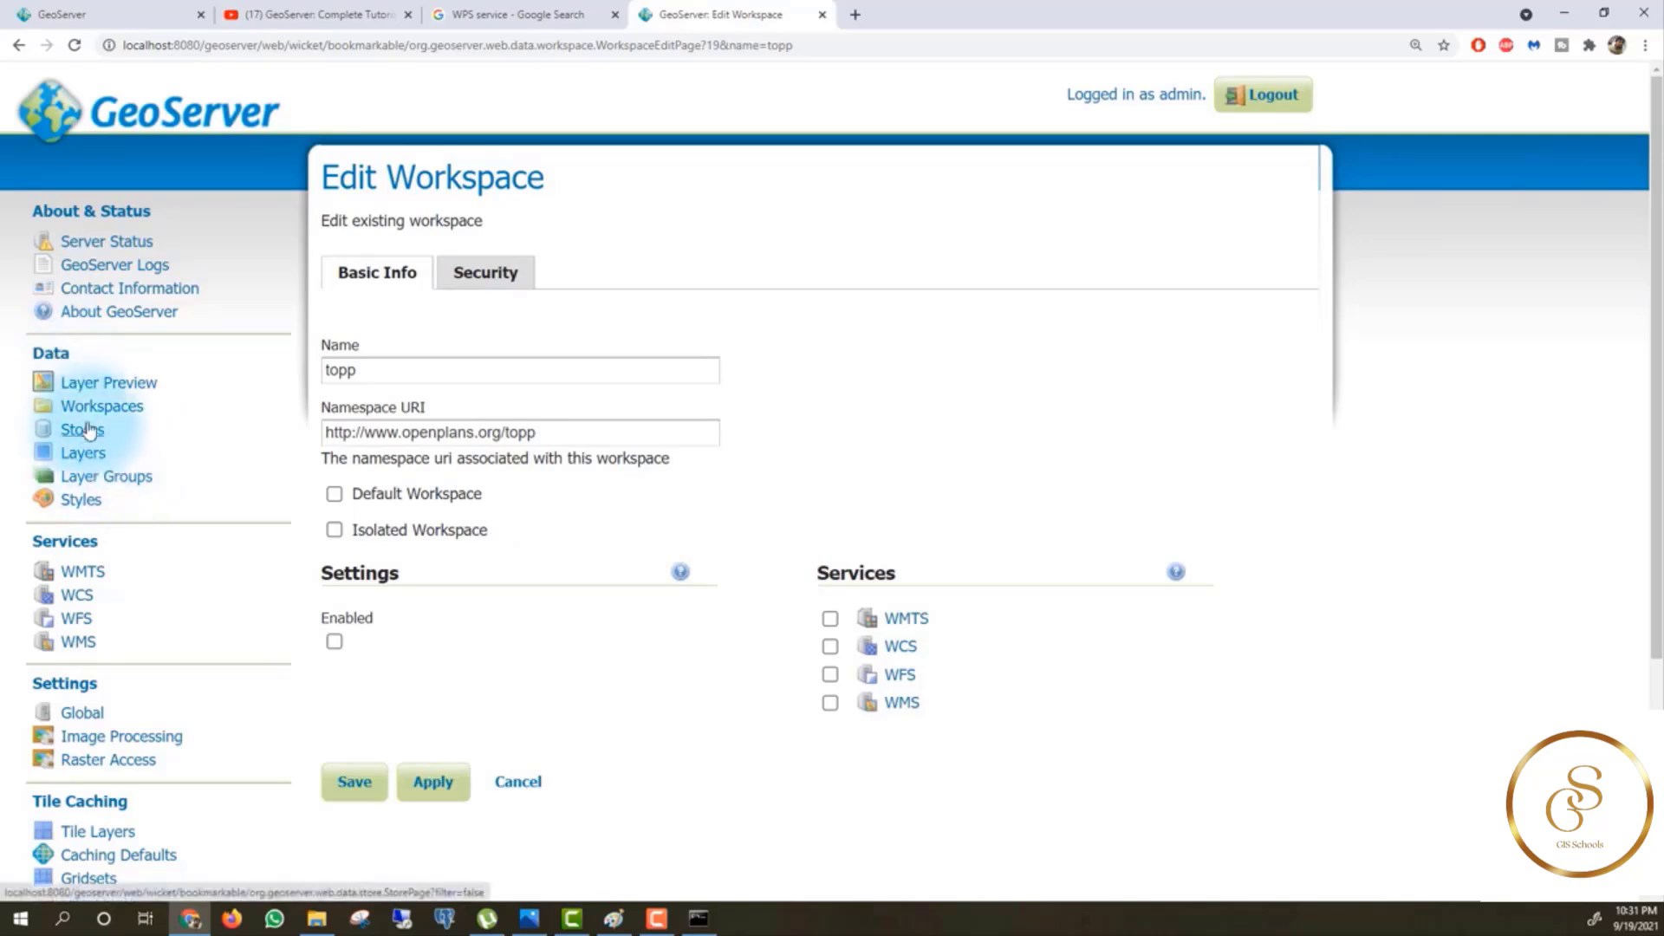
Sort the stores list by workspace, review the arcGridSample raster store's settings, and save the store.
{"action": "left_click", "coordinate": [83, 453]}
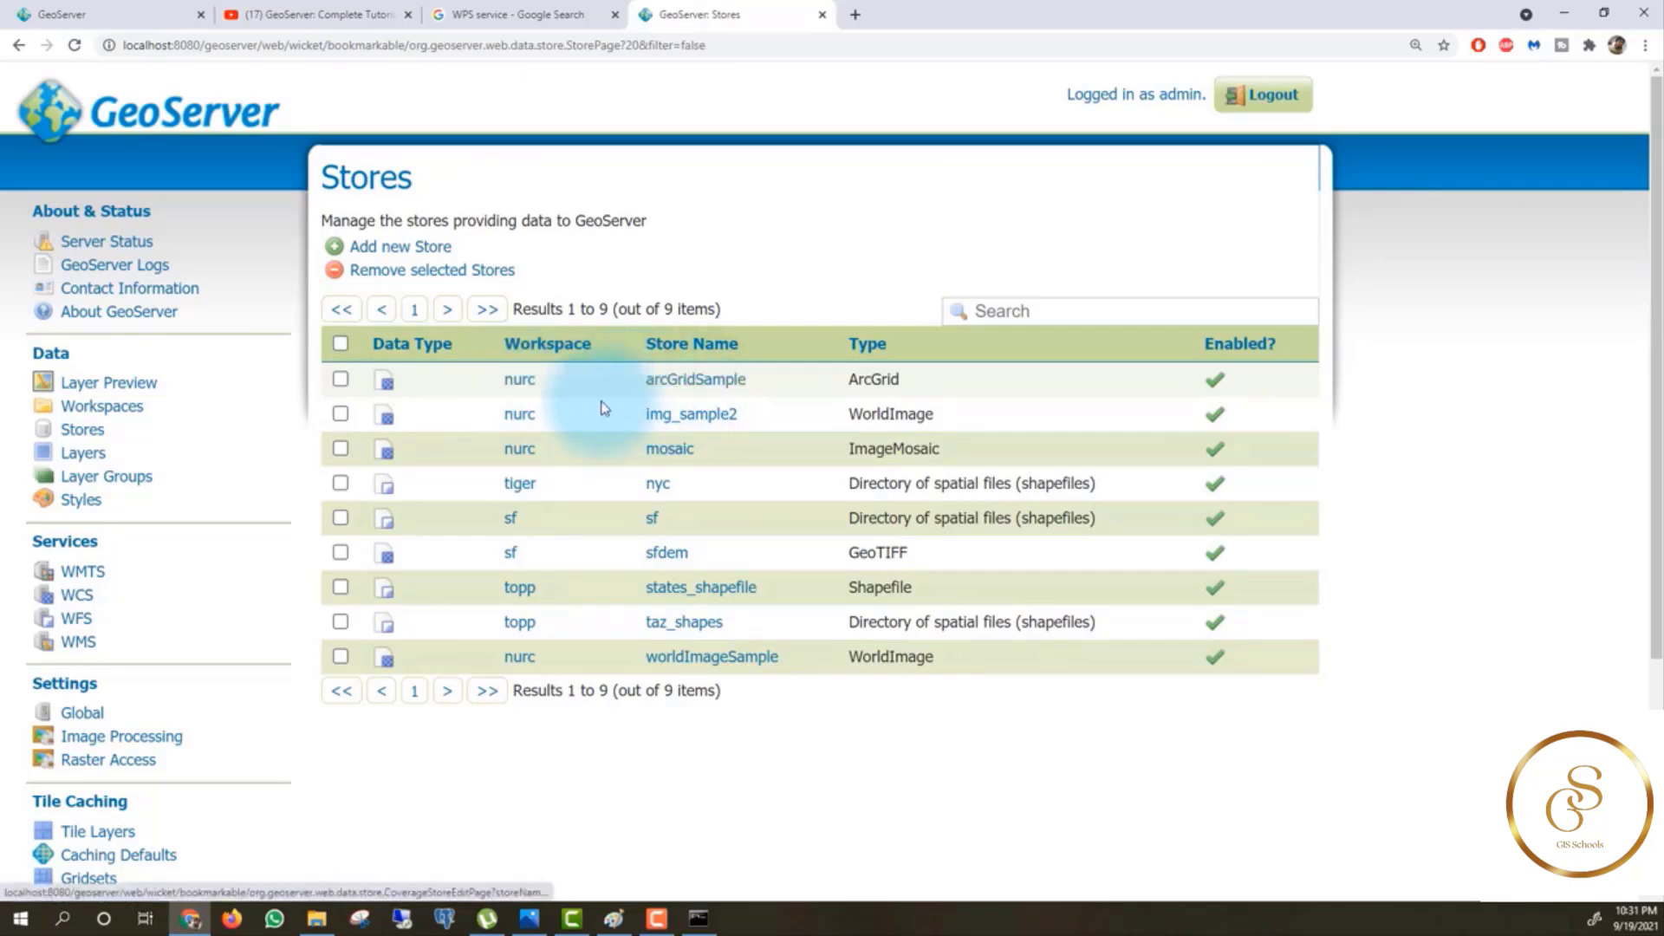
{"action": "left_click", "coordinate": [546, 345]}
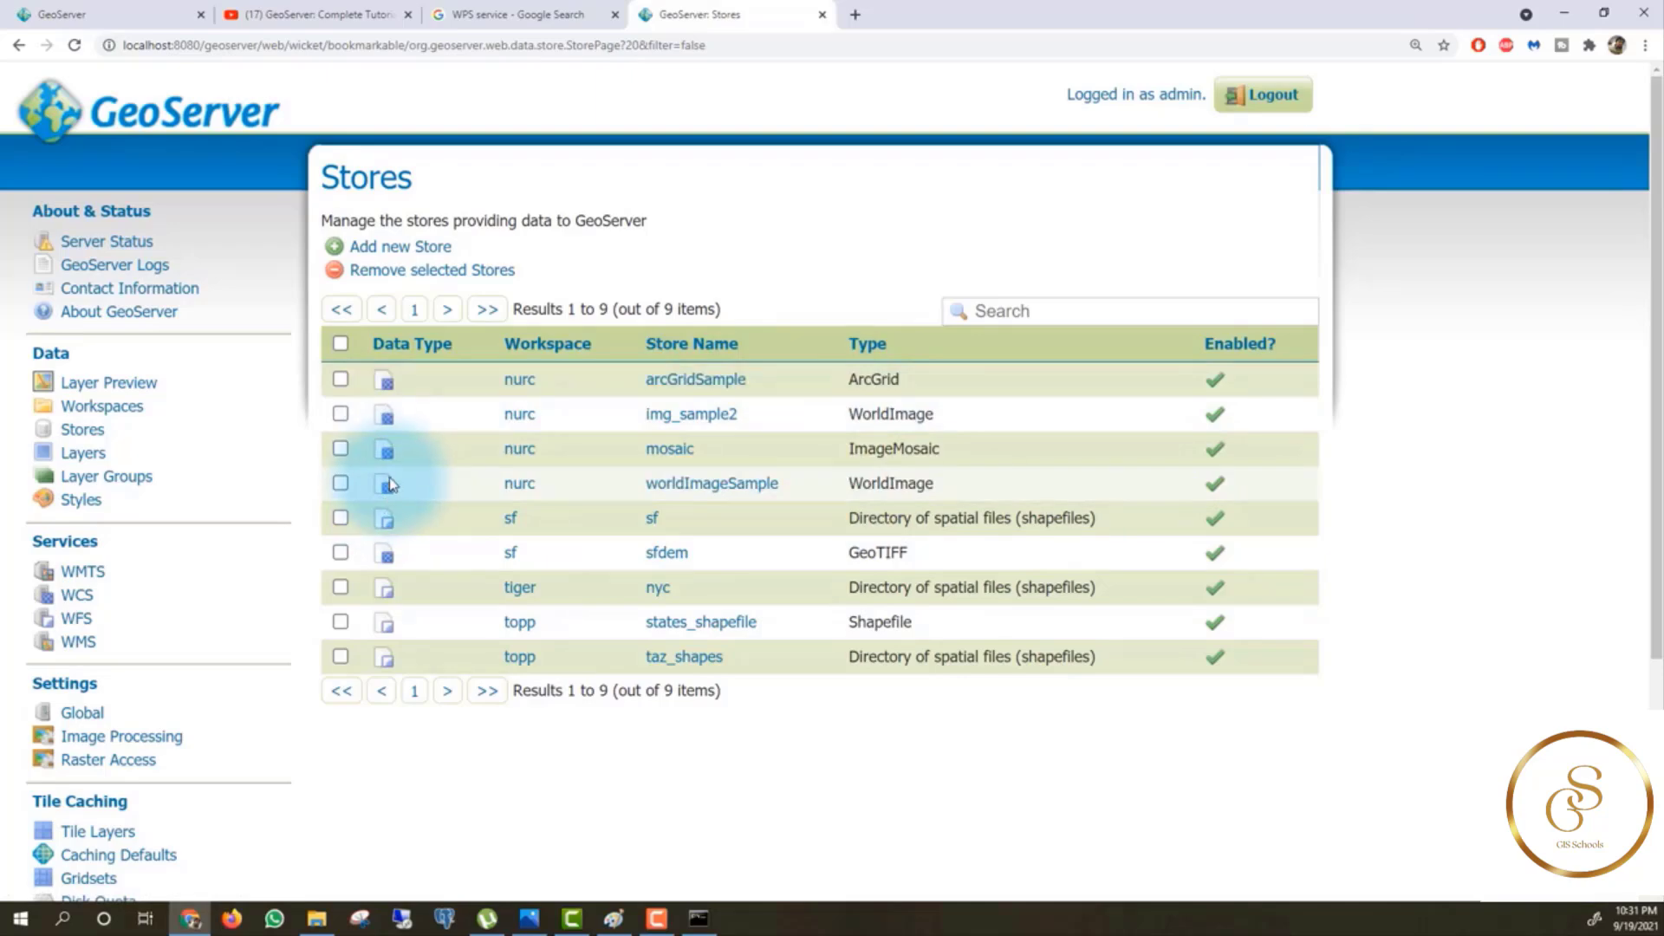
{"action": "left_click", "coordinate": [714, 386]}
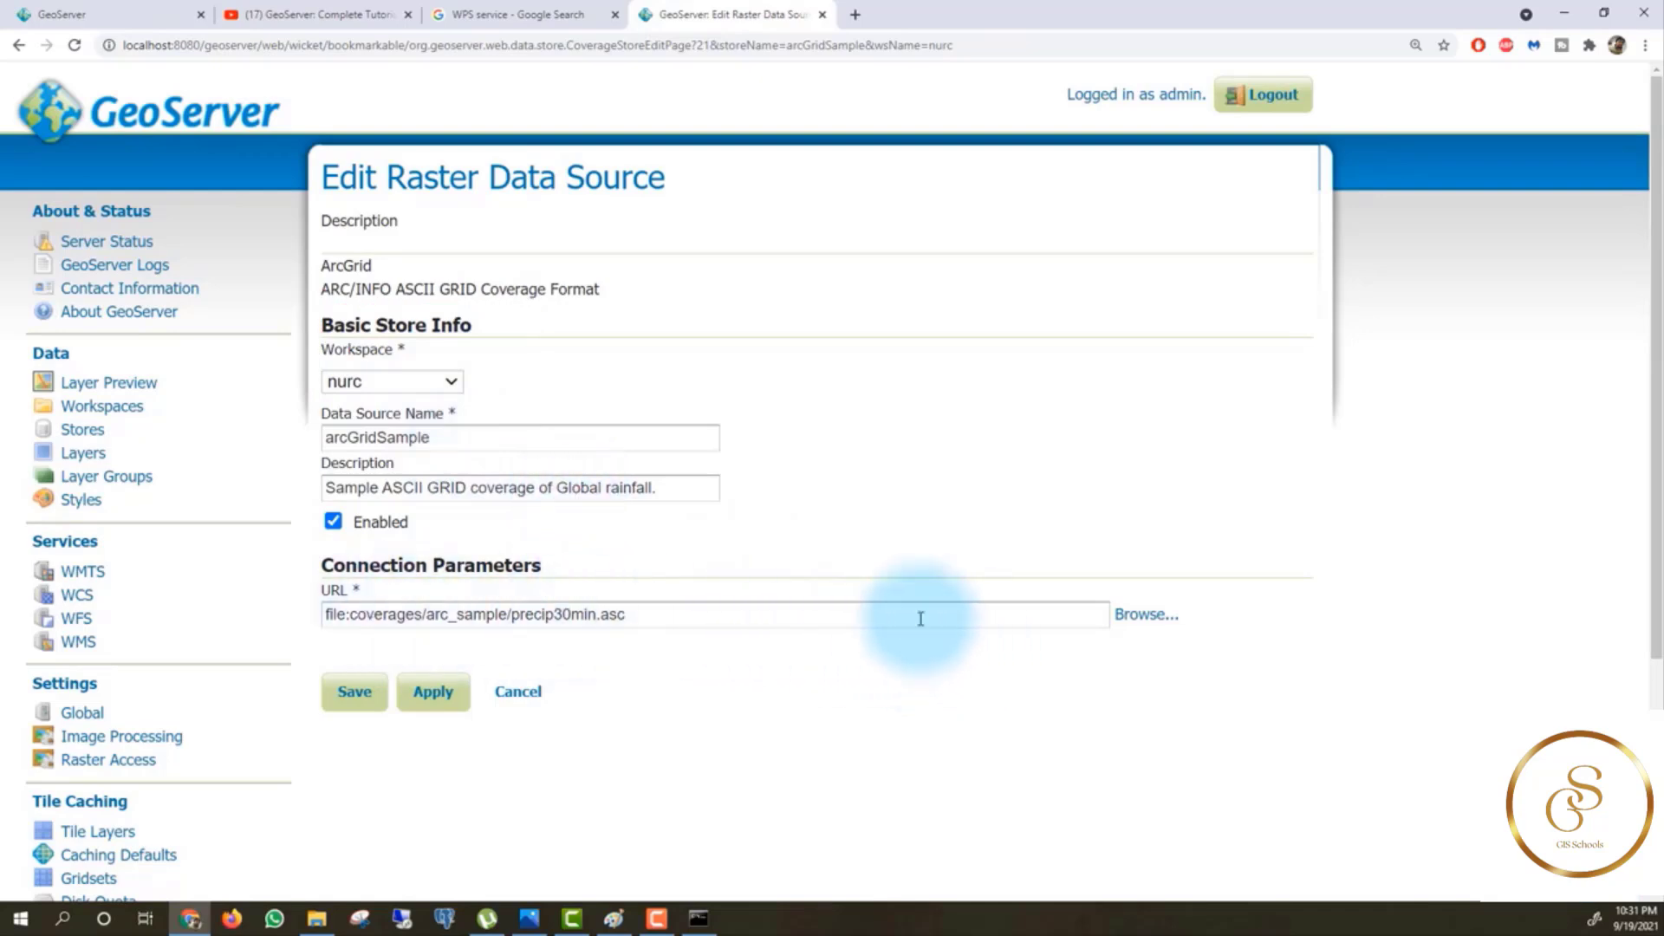
{"action": "left_click", "coordinate": [348, 691]}
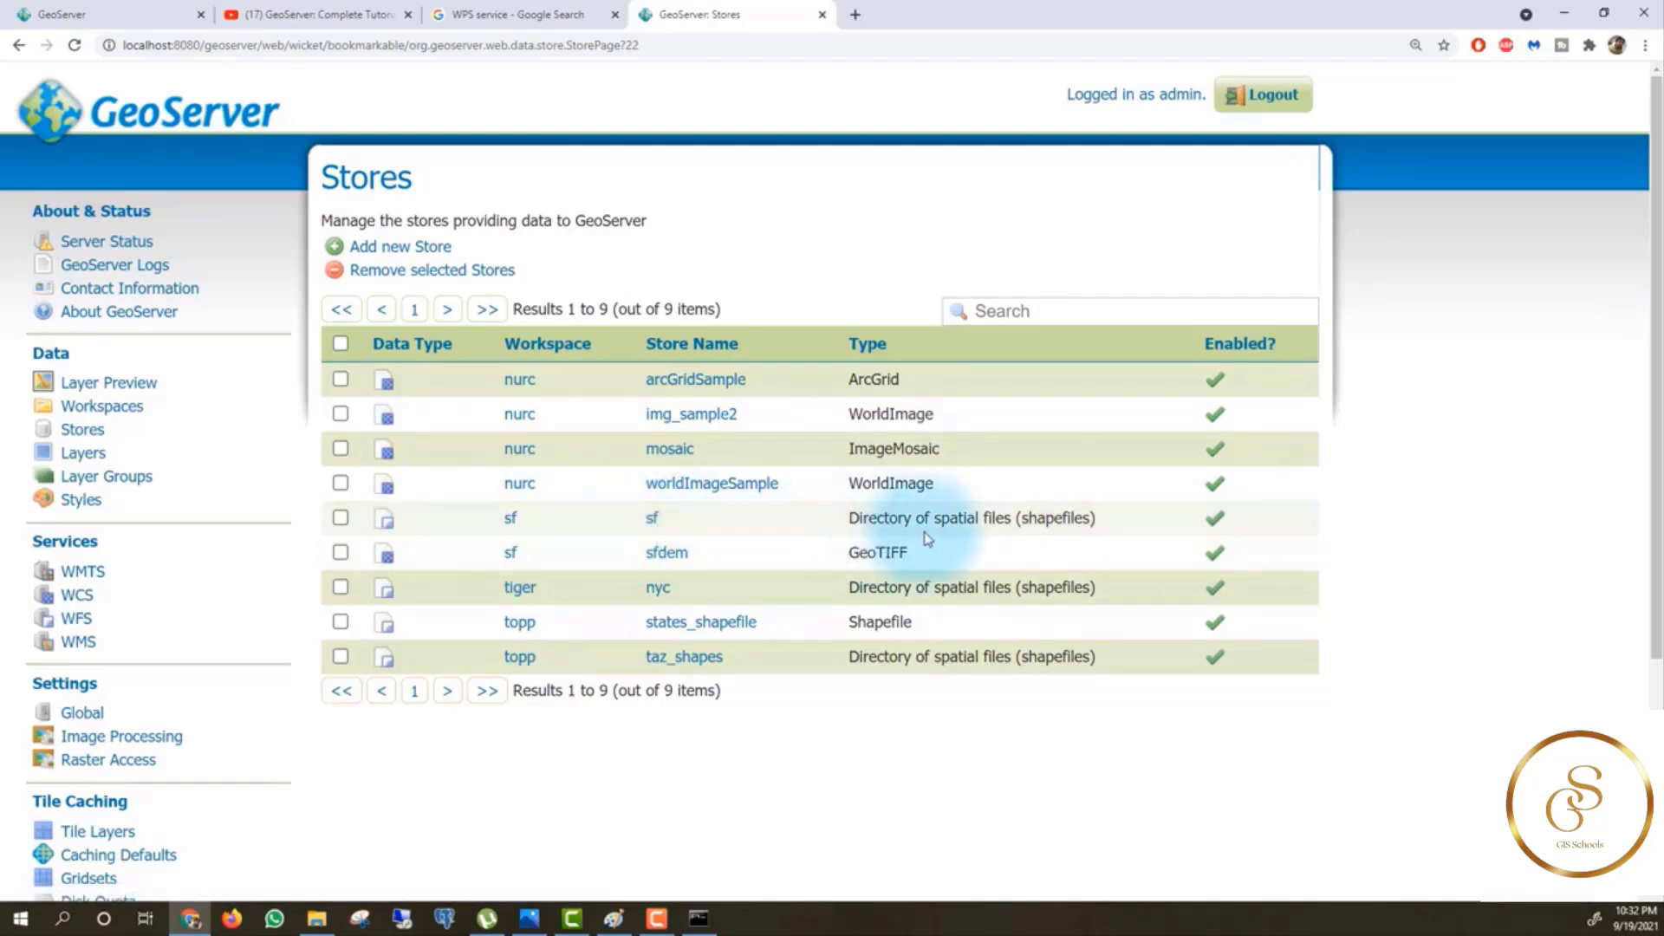
Open the sf vector store, examine its connection parameters and DBF charset options, and leave without saving.
{"action": "left_click", "coordinate": [654, 523]}
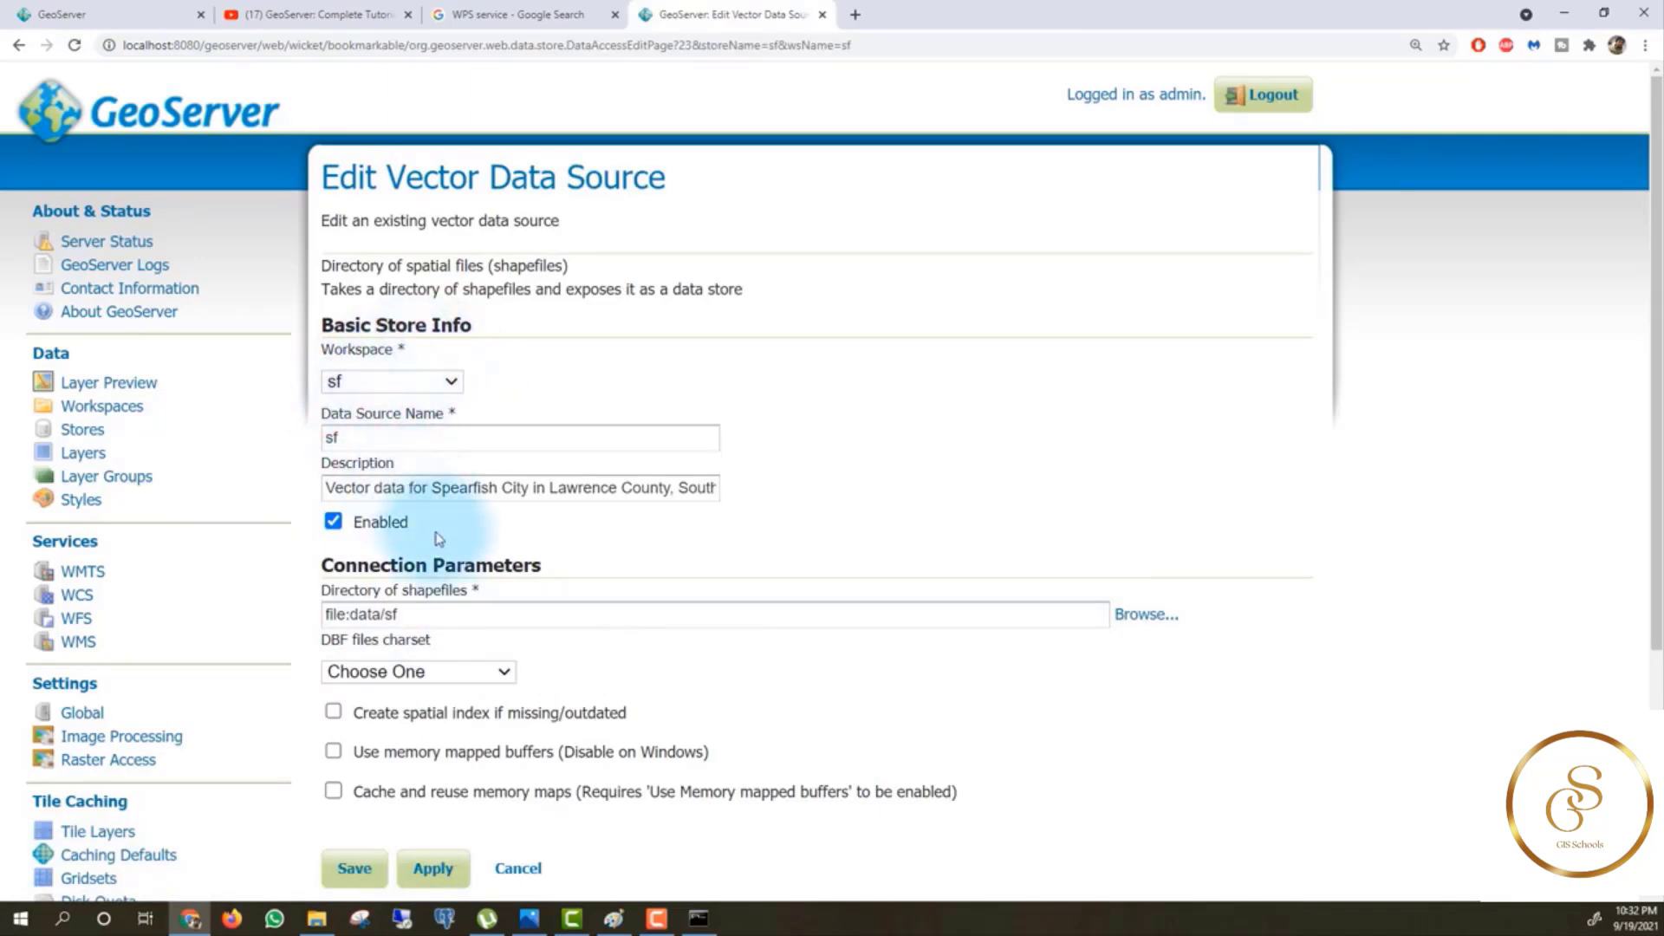
{"action": "left_click", "coordinate": [451, 676]}
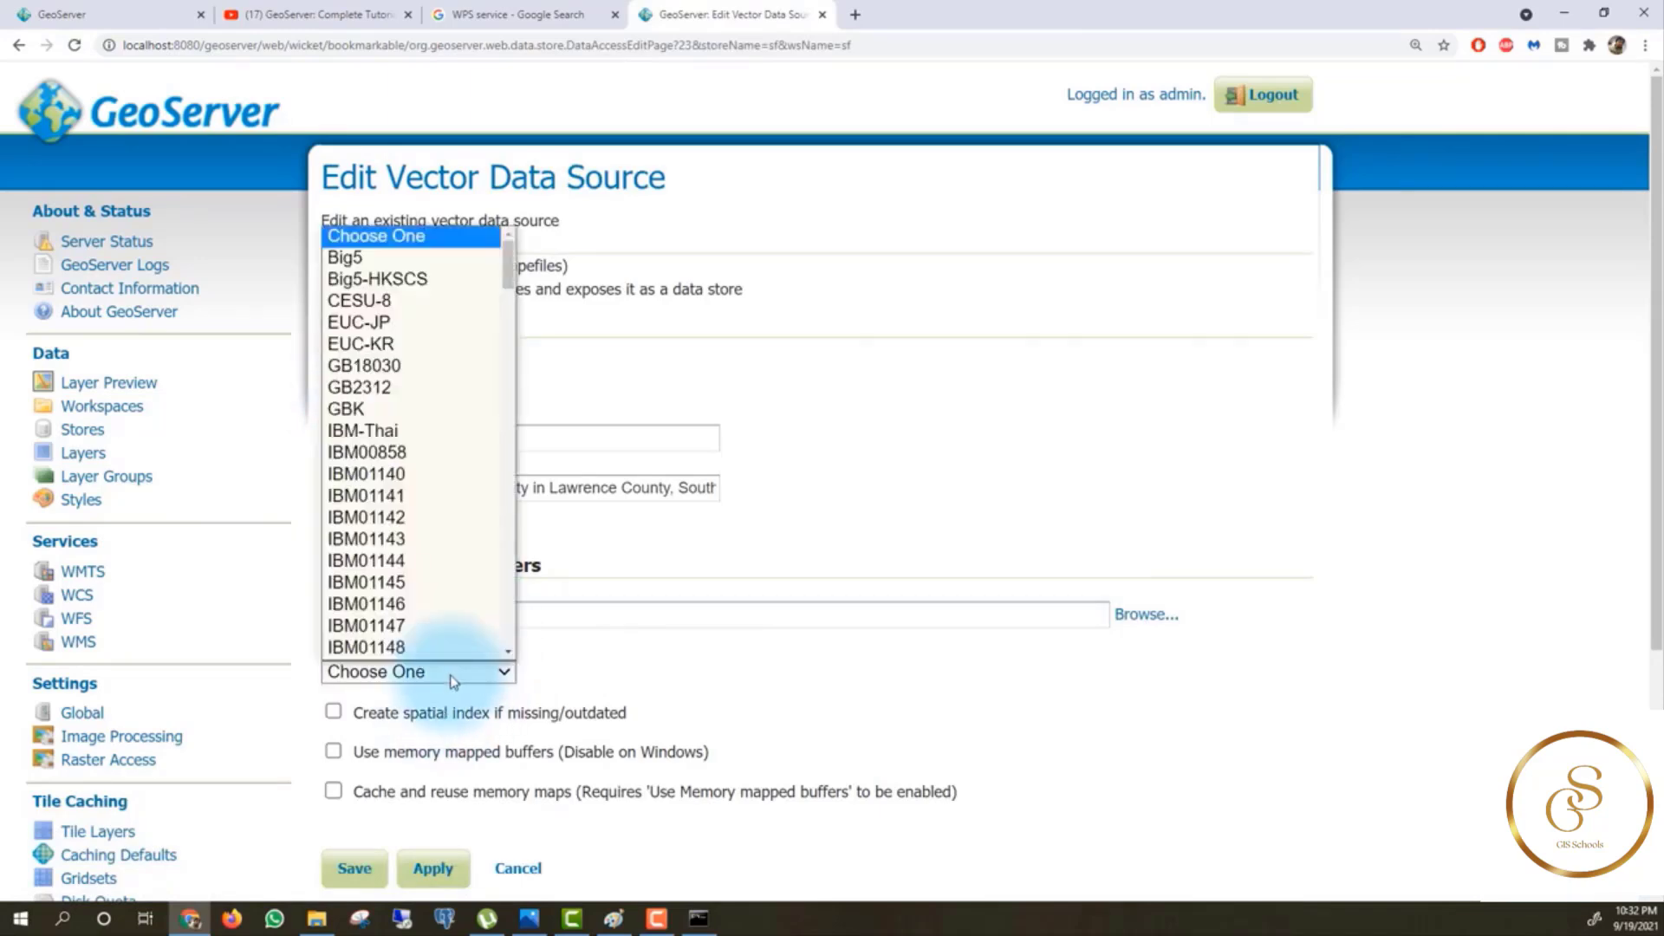
{"action": "left_click", "coordinate": [636, 681]}
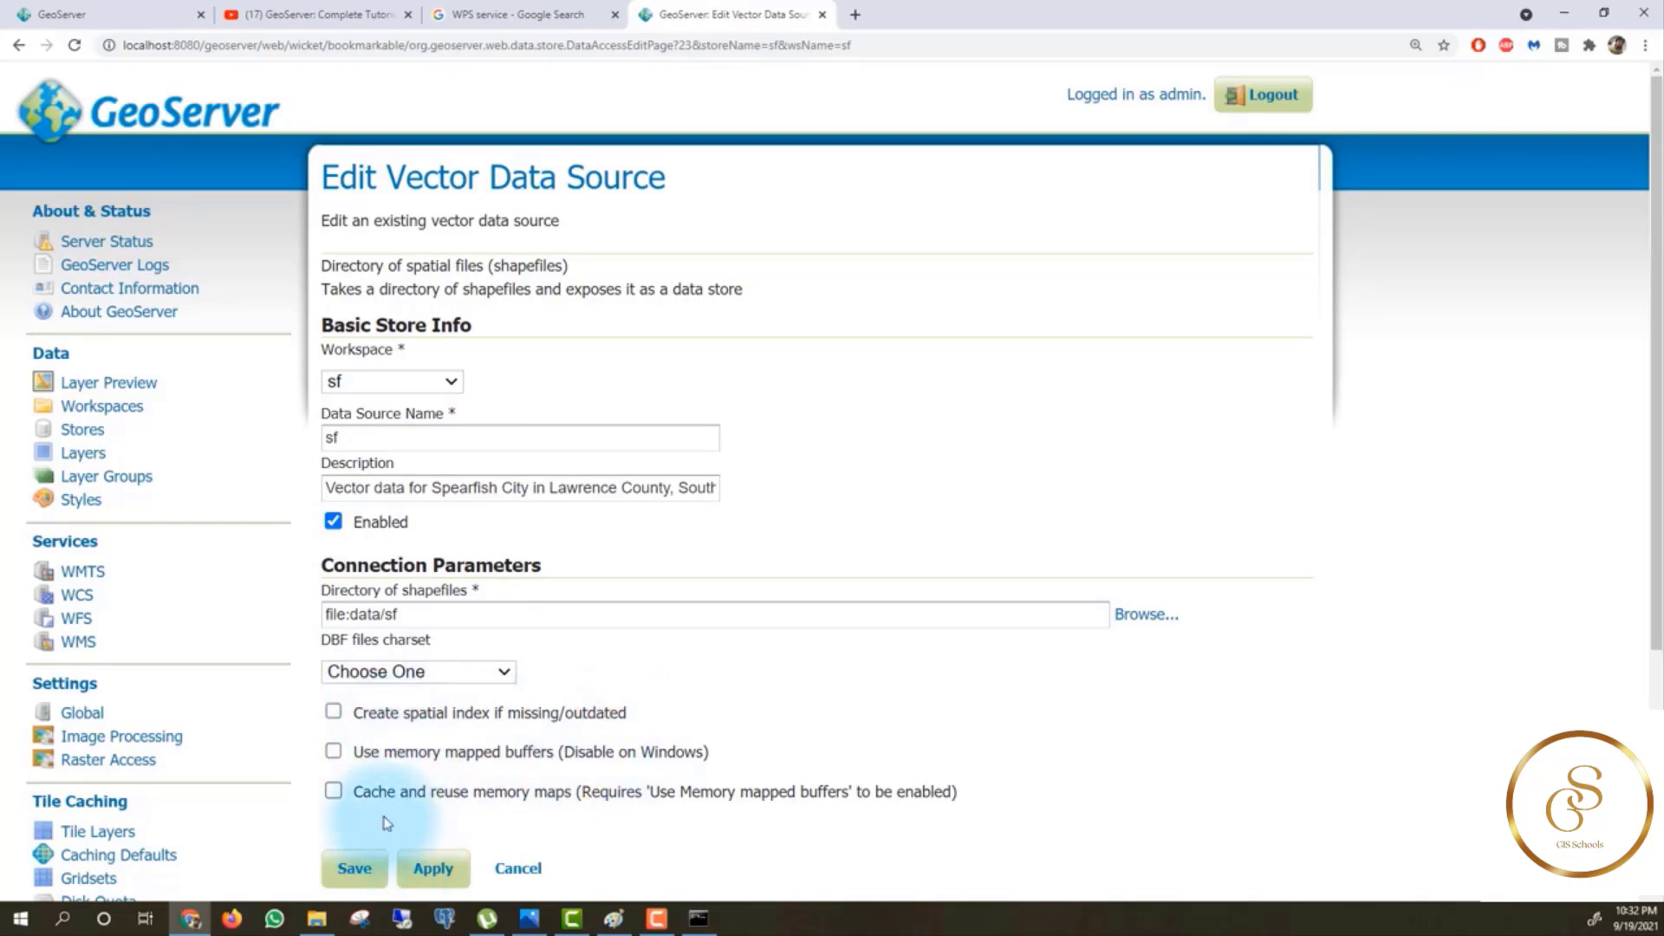
{"action": "left_click", "coordinate": [514, 869]}
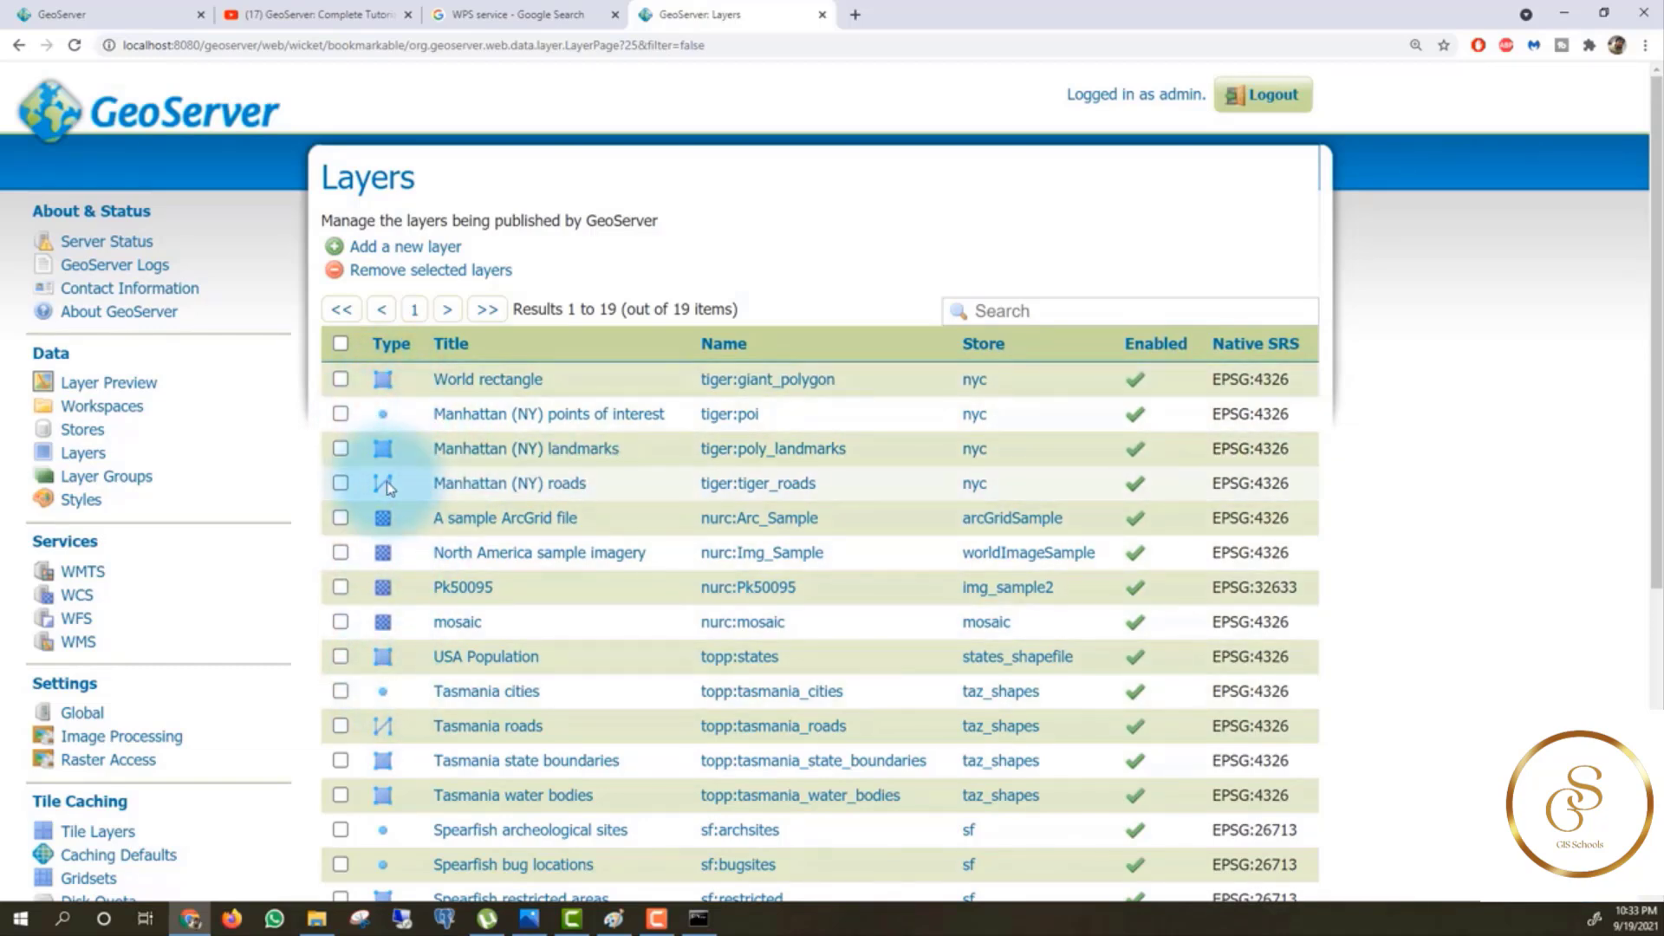
Review the Layers list and examine the tiger:tiger_roads layer's resource info, keywords, coordinate reference systems and bounding boxes.
{"action": "left_click_drag", "start_coordinate": [1657, 421], "coordinate": [1656, 508]}
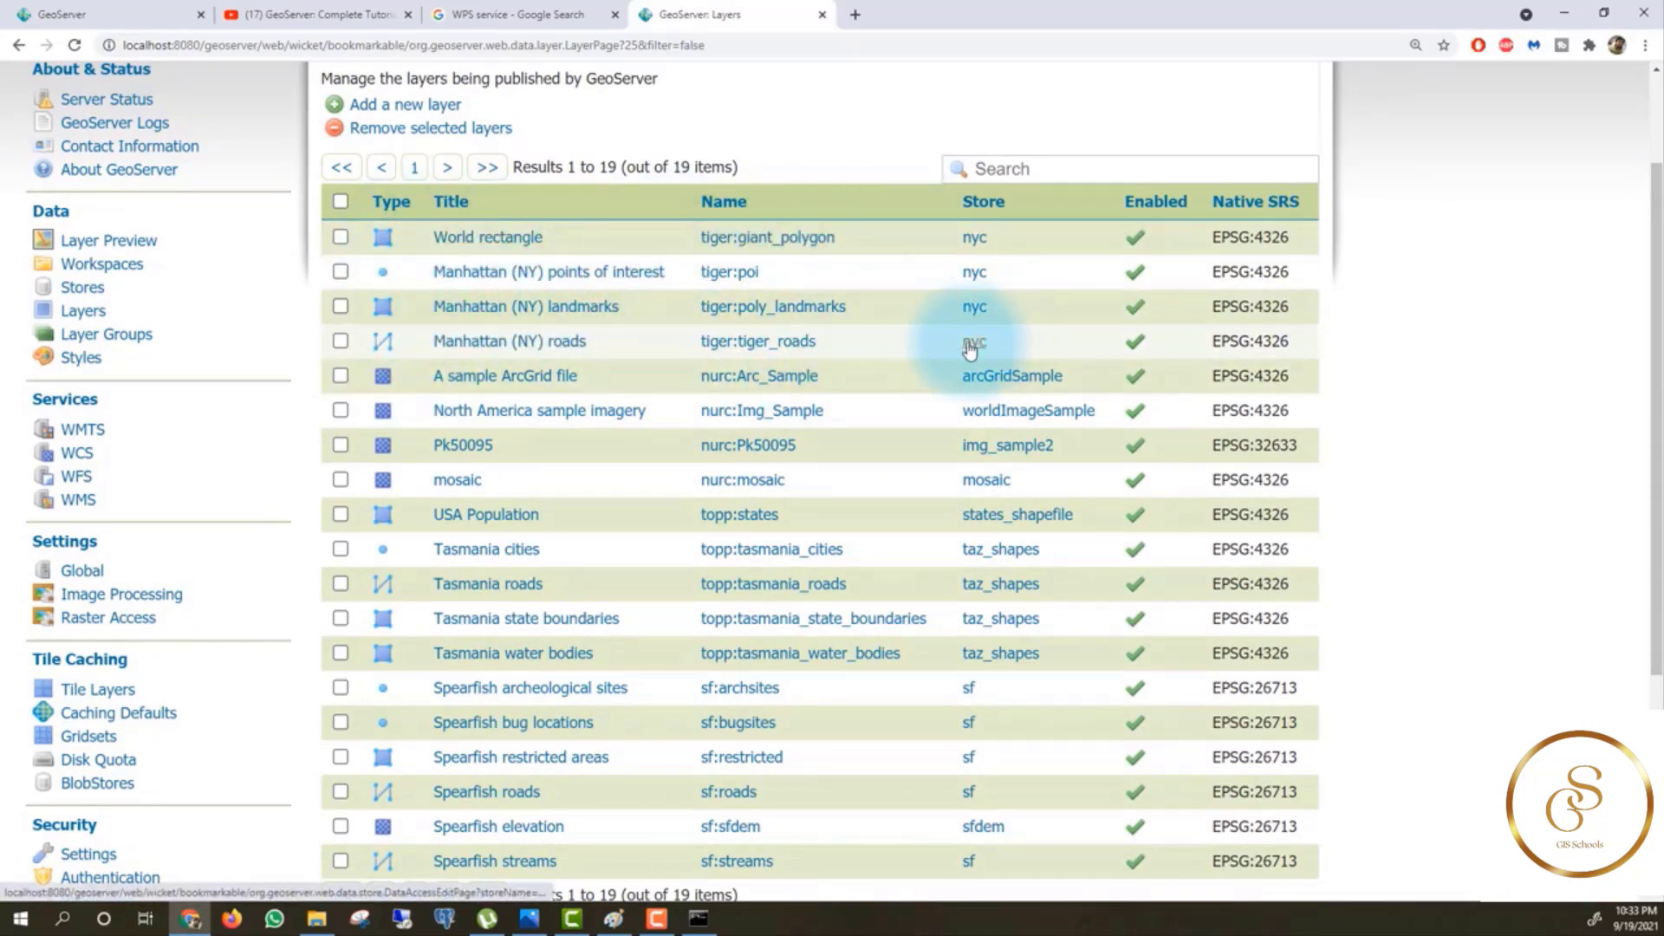
{"action": "left_click", "coordinate": [751, 346]}
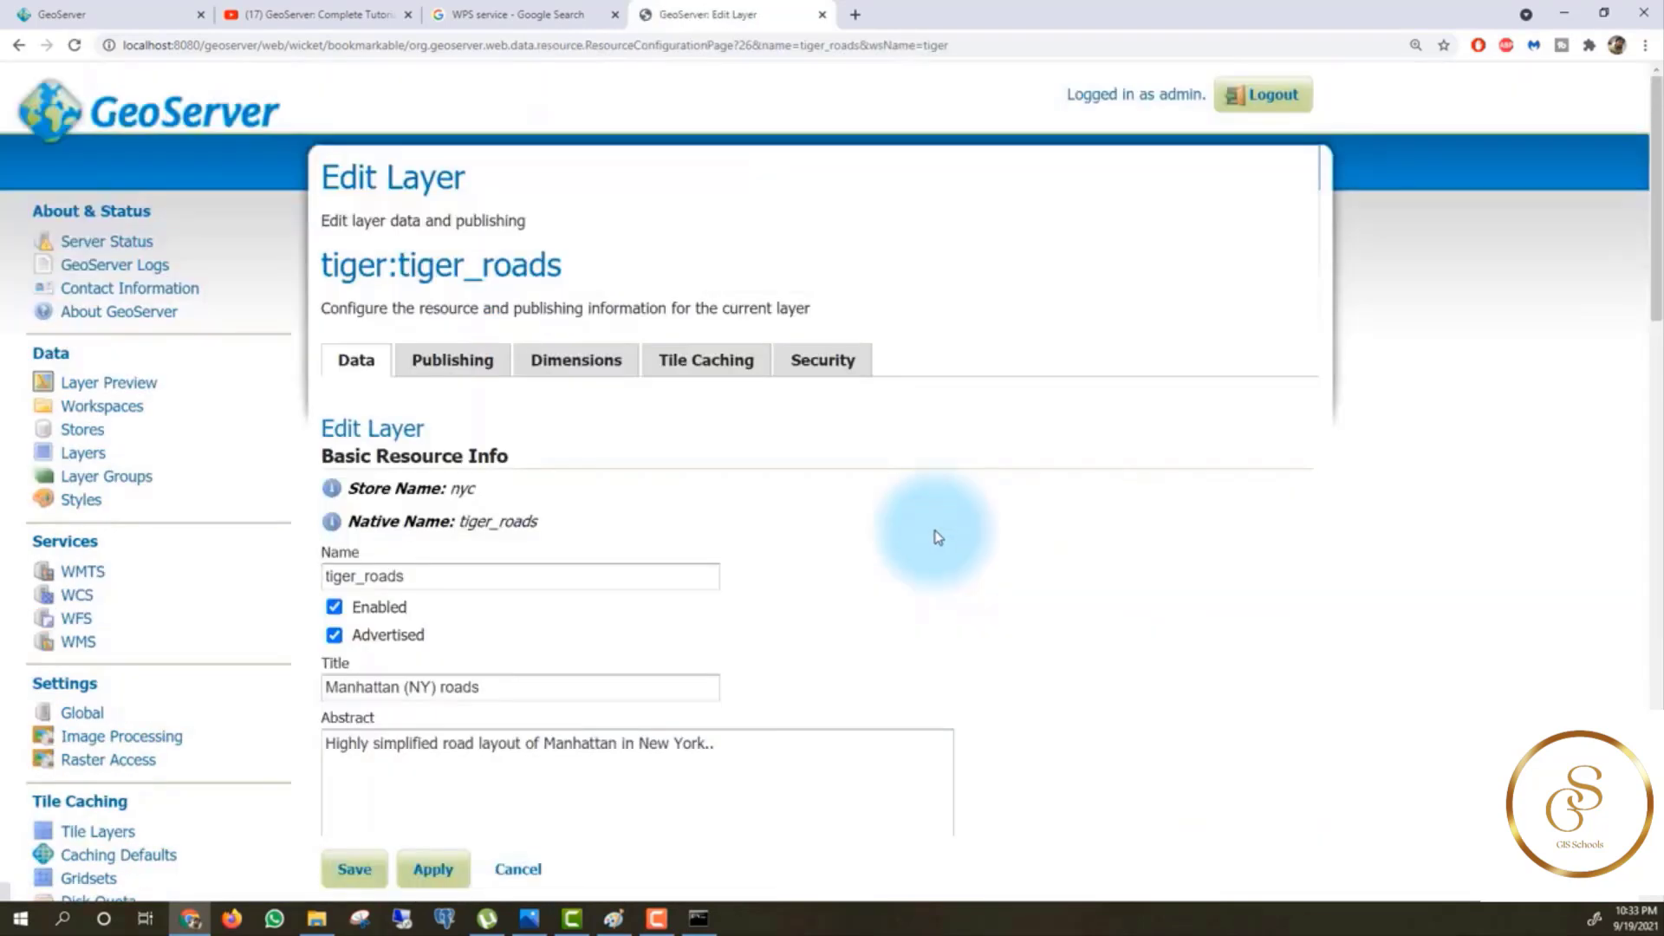
{"action": "left_click_drag", "start_coordinate": [1655, 210], "coordinate": [1657, 304]}
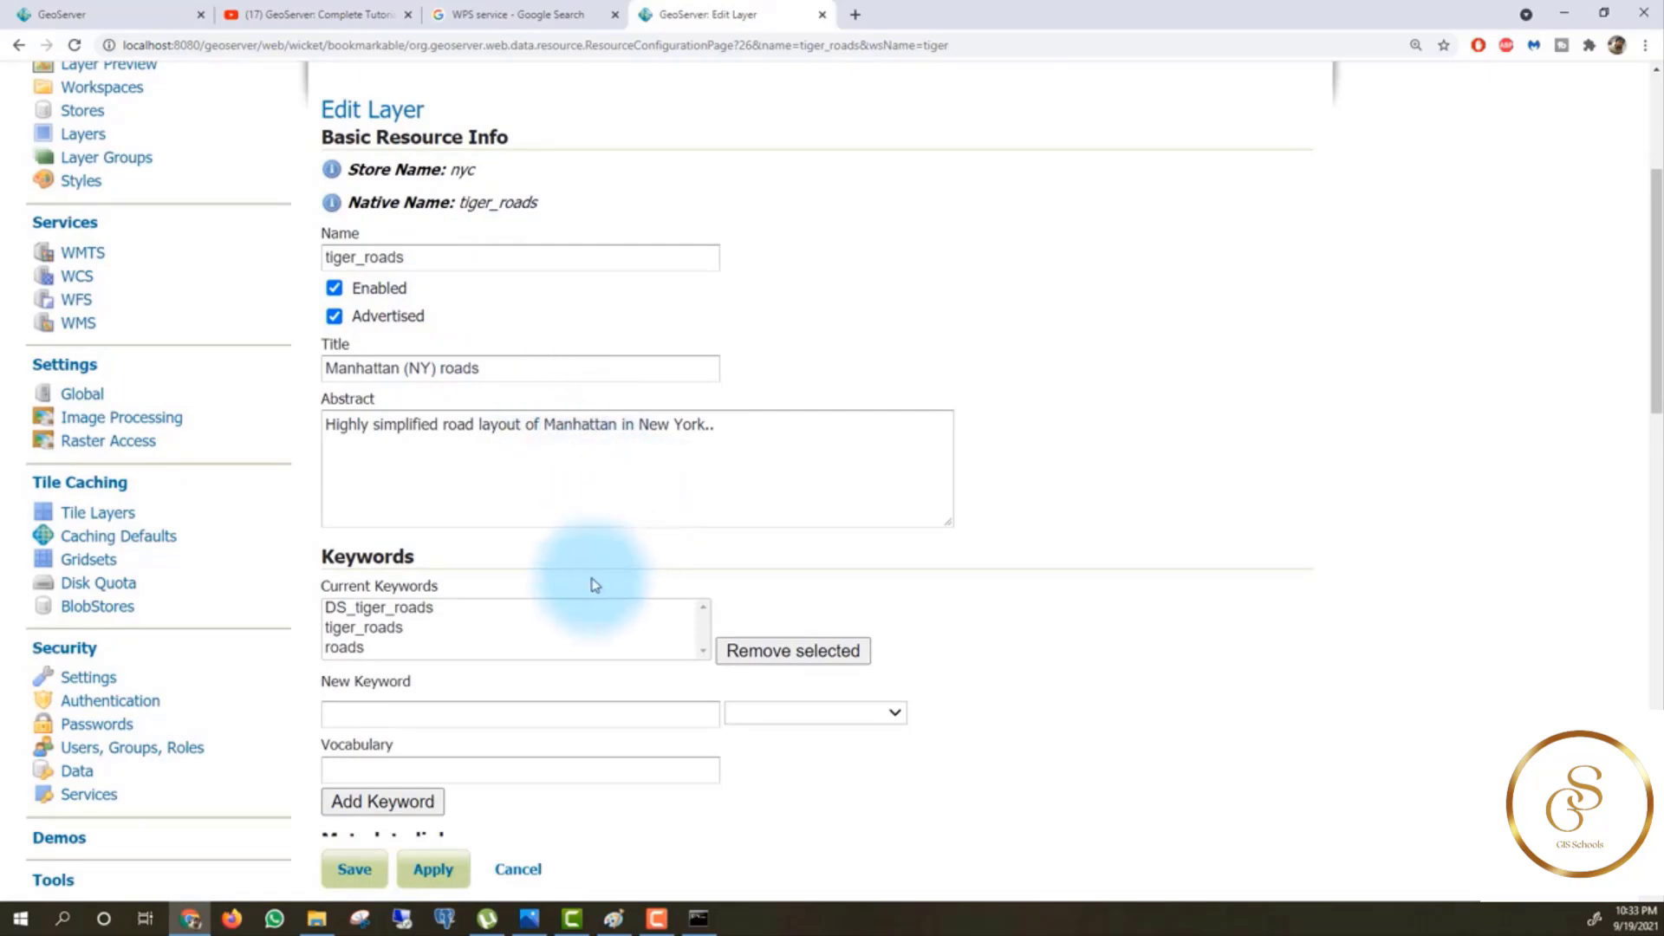
{"action": "left_click", "coordinate": [520, 626]}
{"action": "left_click_drag", "start_coordinate": [1653, 372], "coordinate": [1653, 465]}
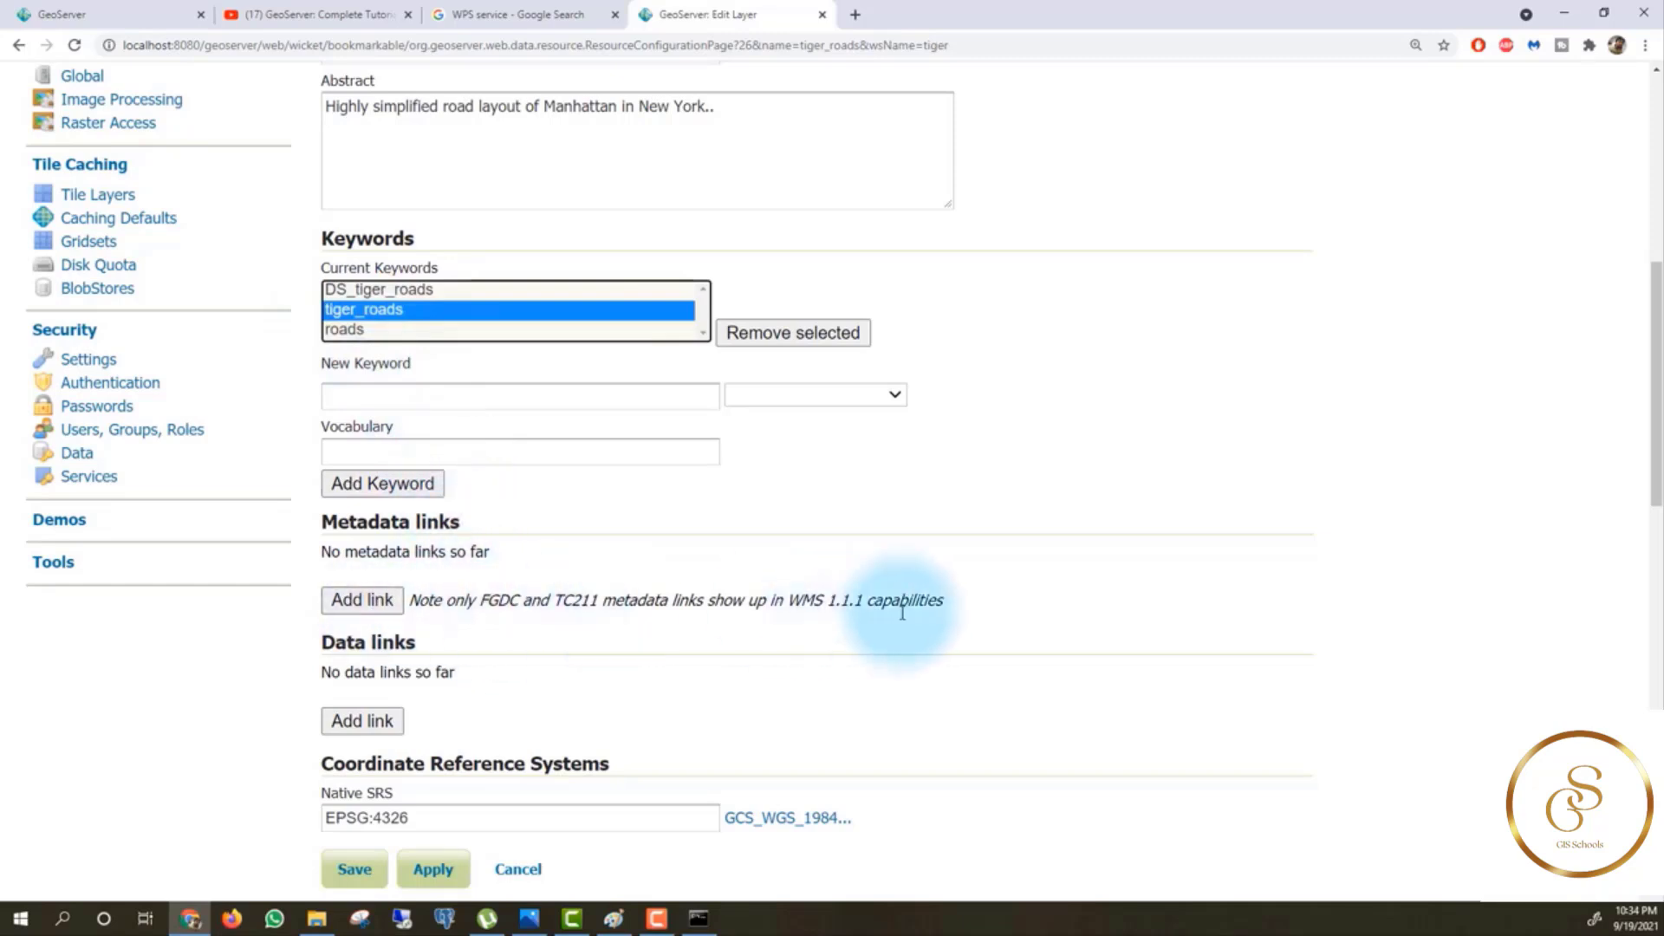
{"action": "left_click_drag", "start_coordinate": [1661, 437], "coordinate": [1660, 545]}
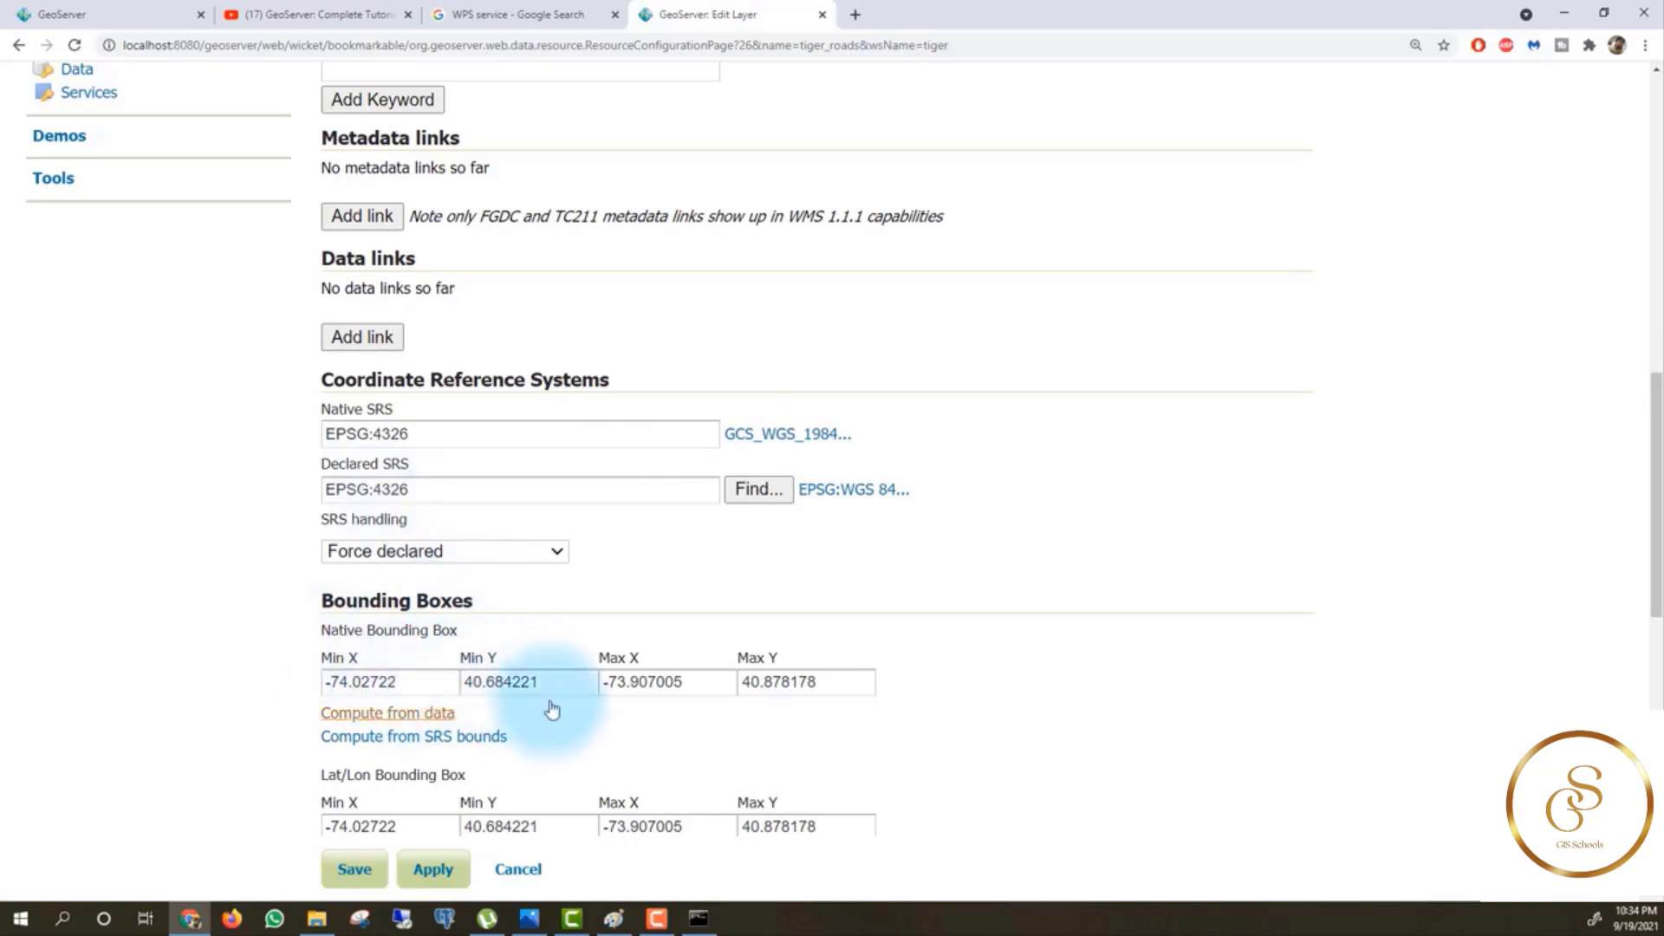
{"action": "left_click_drag", "start_coordinate": [1655, 459], "coordinate": [1655, 612]}
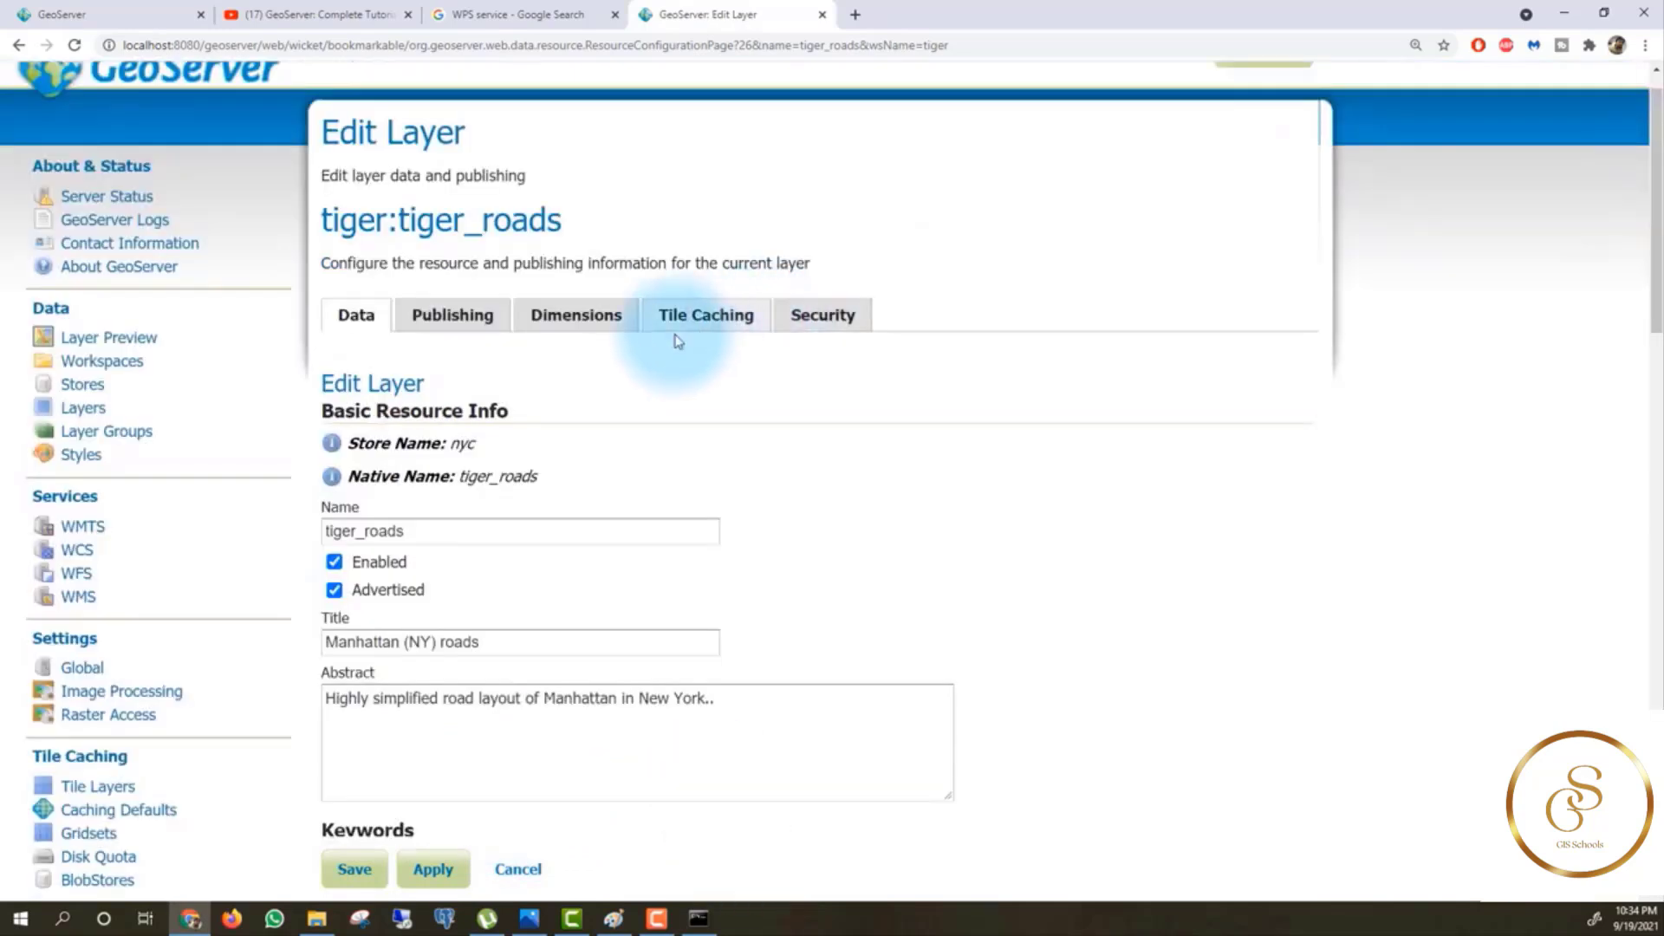
Examine the tiger_roads layer's Publishing settings, including its default and additional WMS styles, and its Dimensions settings.
{"action": "left_click", "coordinate": [451, 328]}
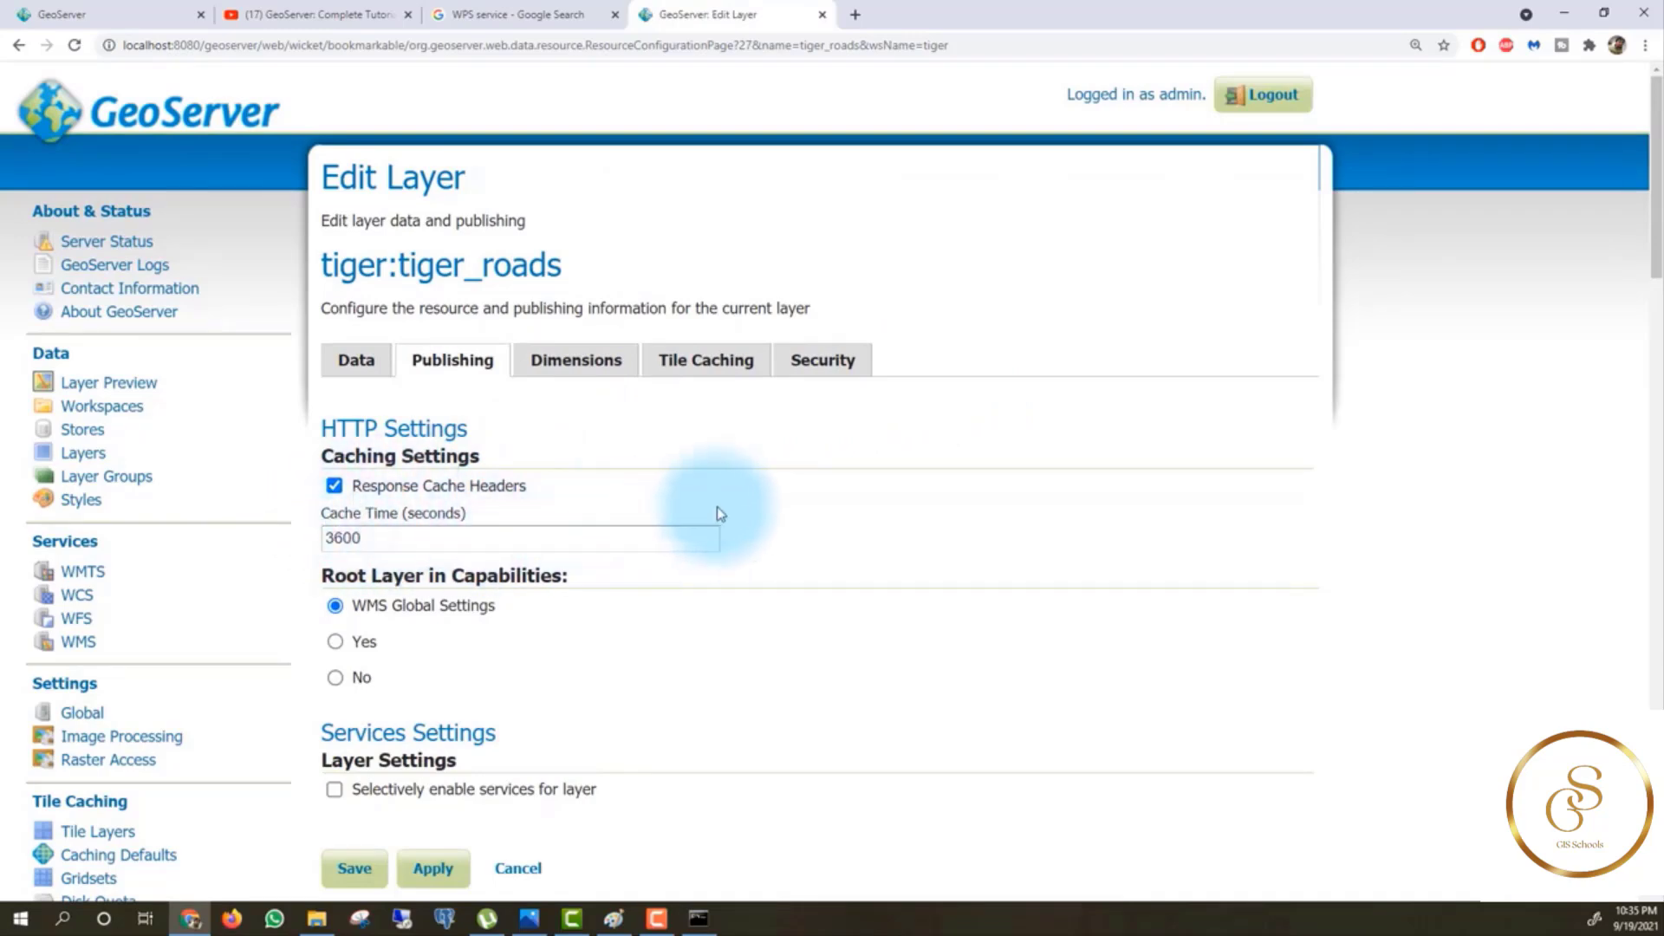
{"action": "left_click_drag", "start_coordinate": [1655, 96], "coordinate": [1653, 455]}
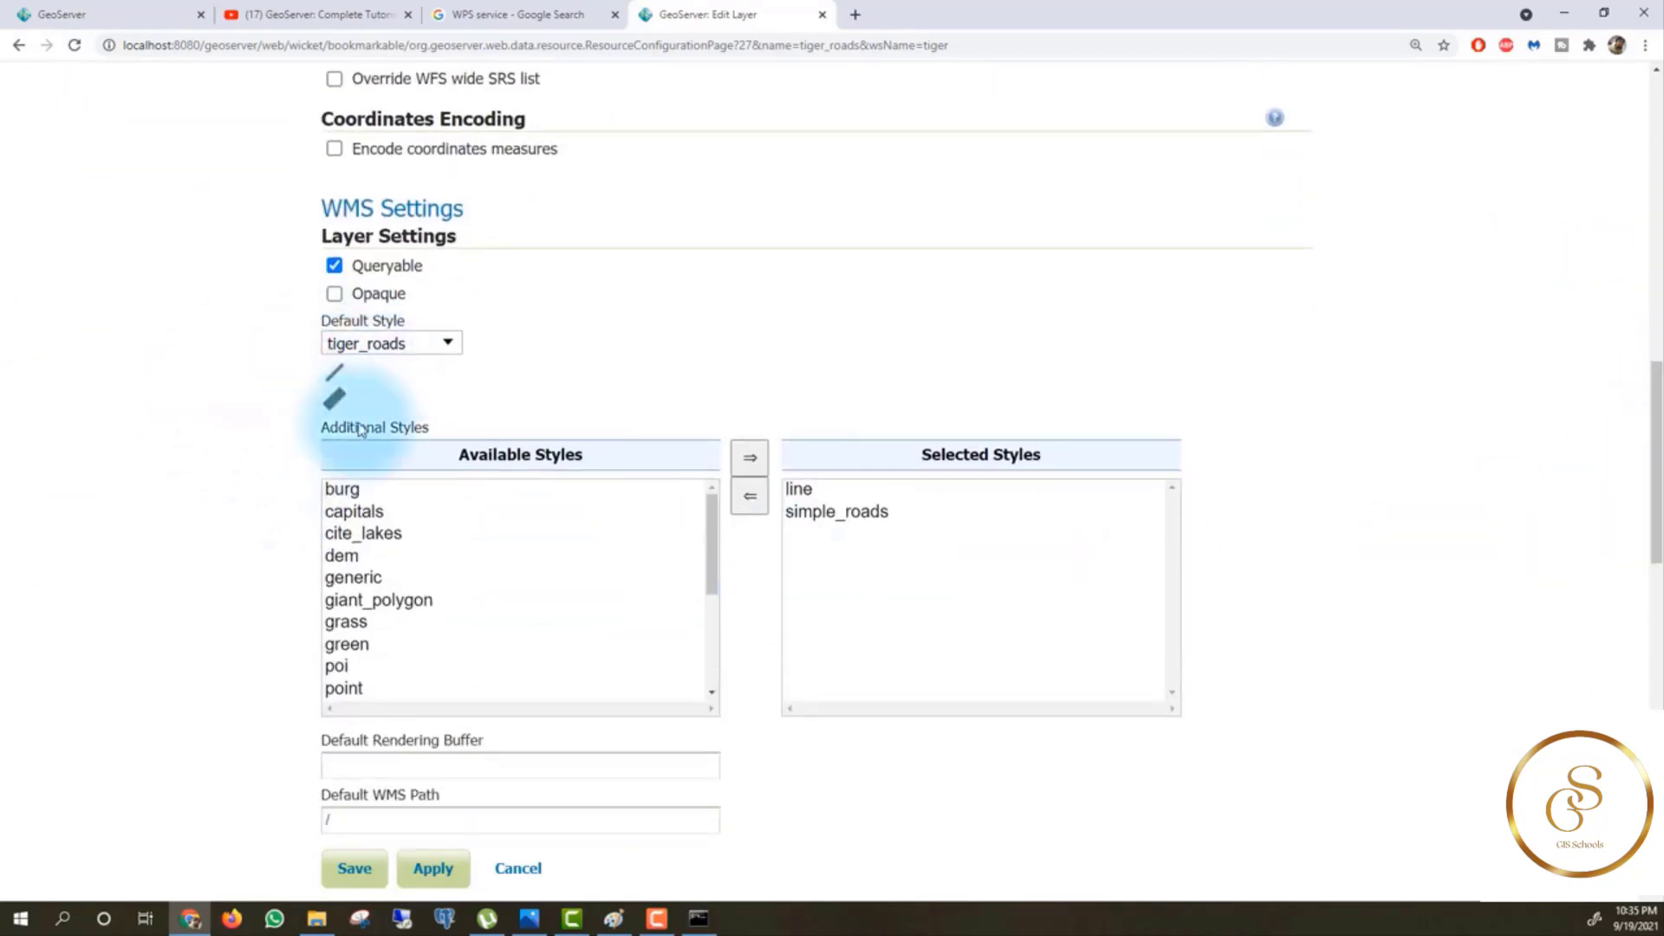
{"action": "left_click", "coordinate": [447, 345]}
{"action": "left_click", "coordinate": [446, 347]}
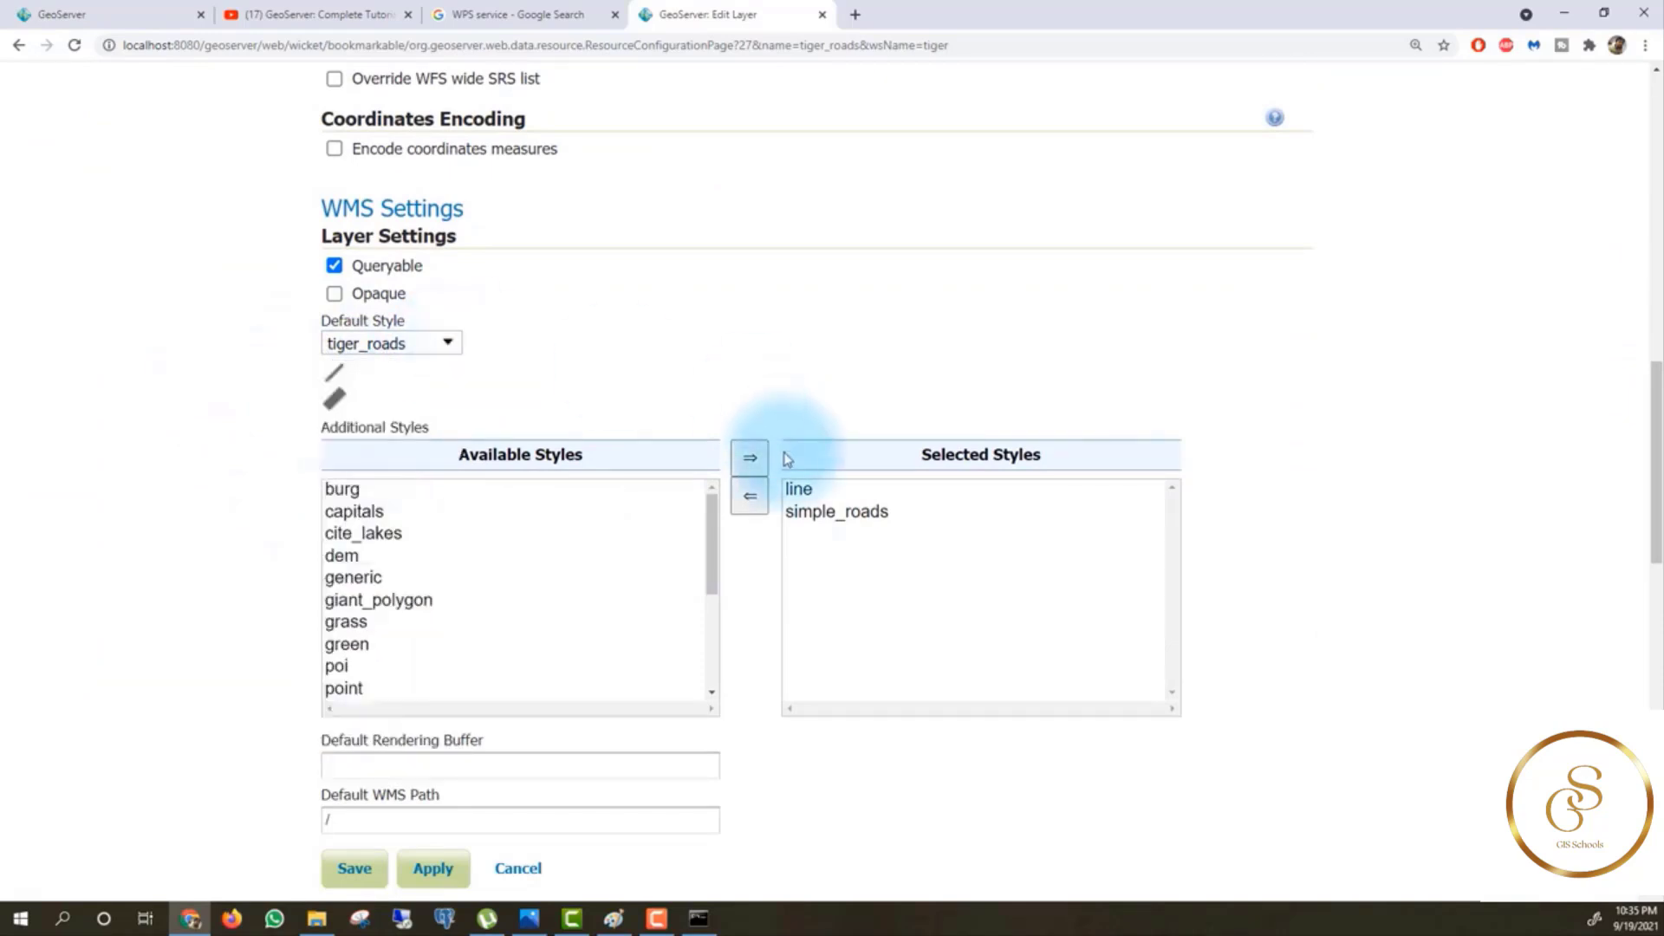
{"action": "left_click_drag", "start_coordinate": [1655, 463], "coordinate": [1638, 161]}
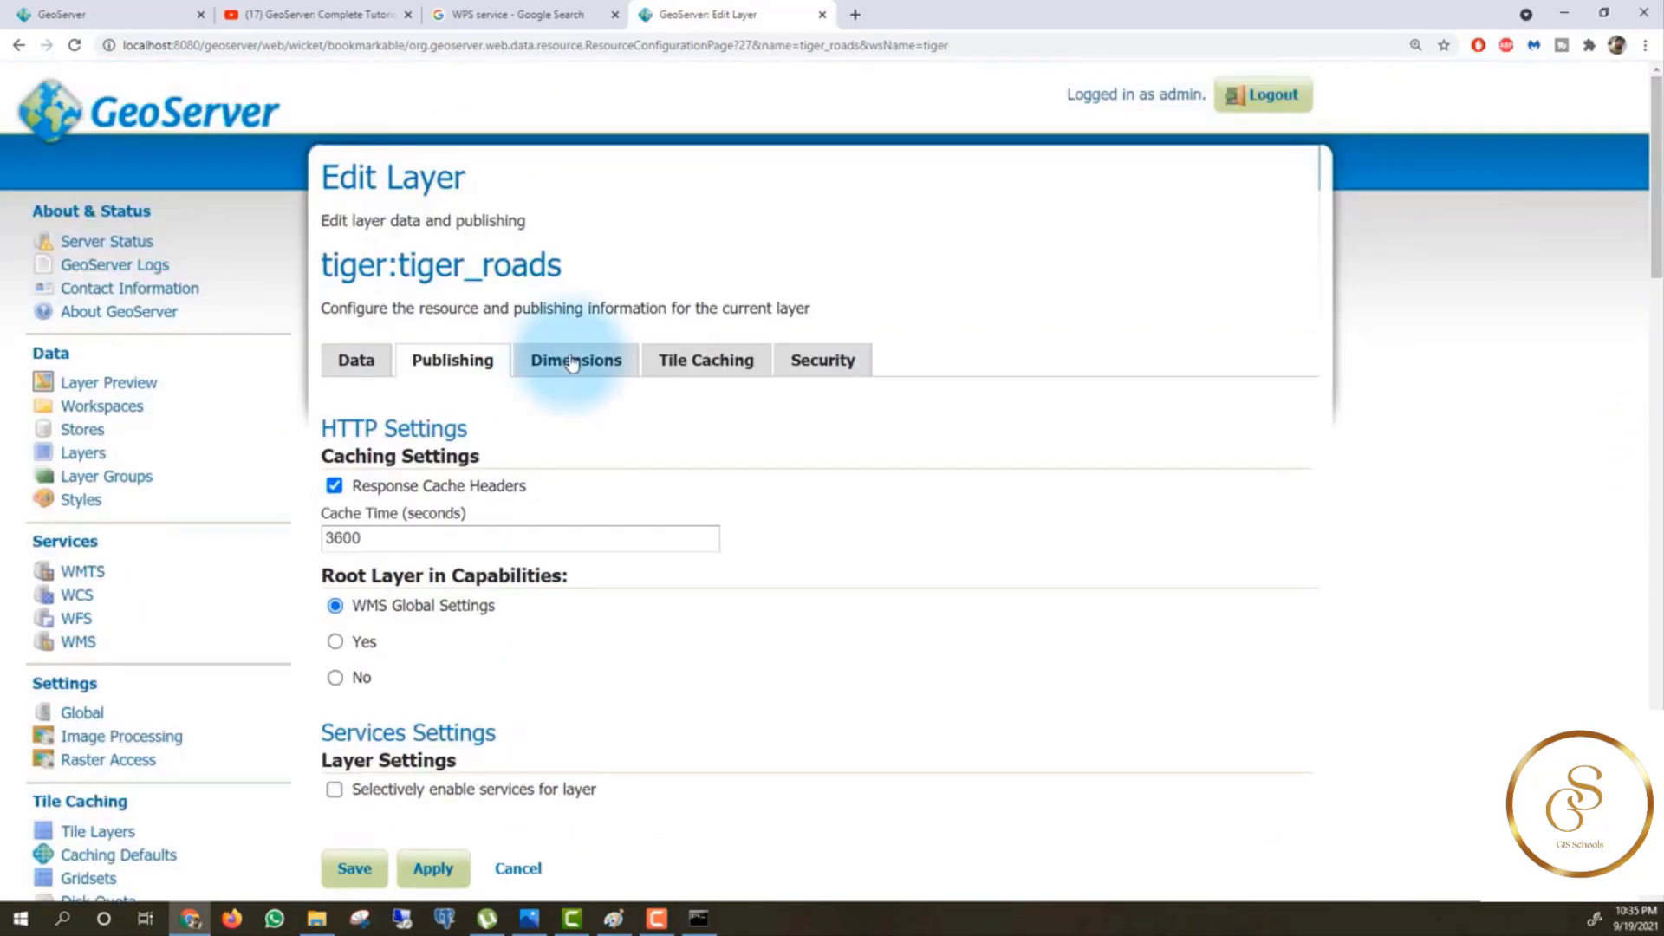
{"action": "left_click", "coordinate": [575, 359]}
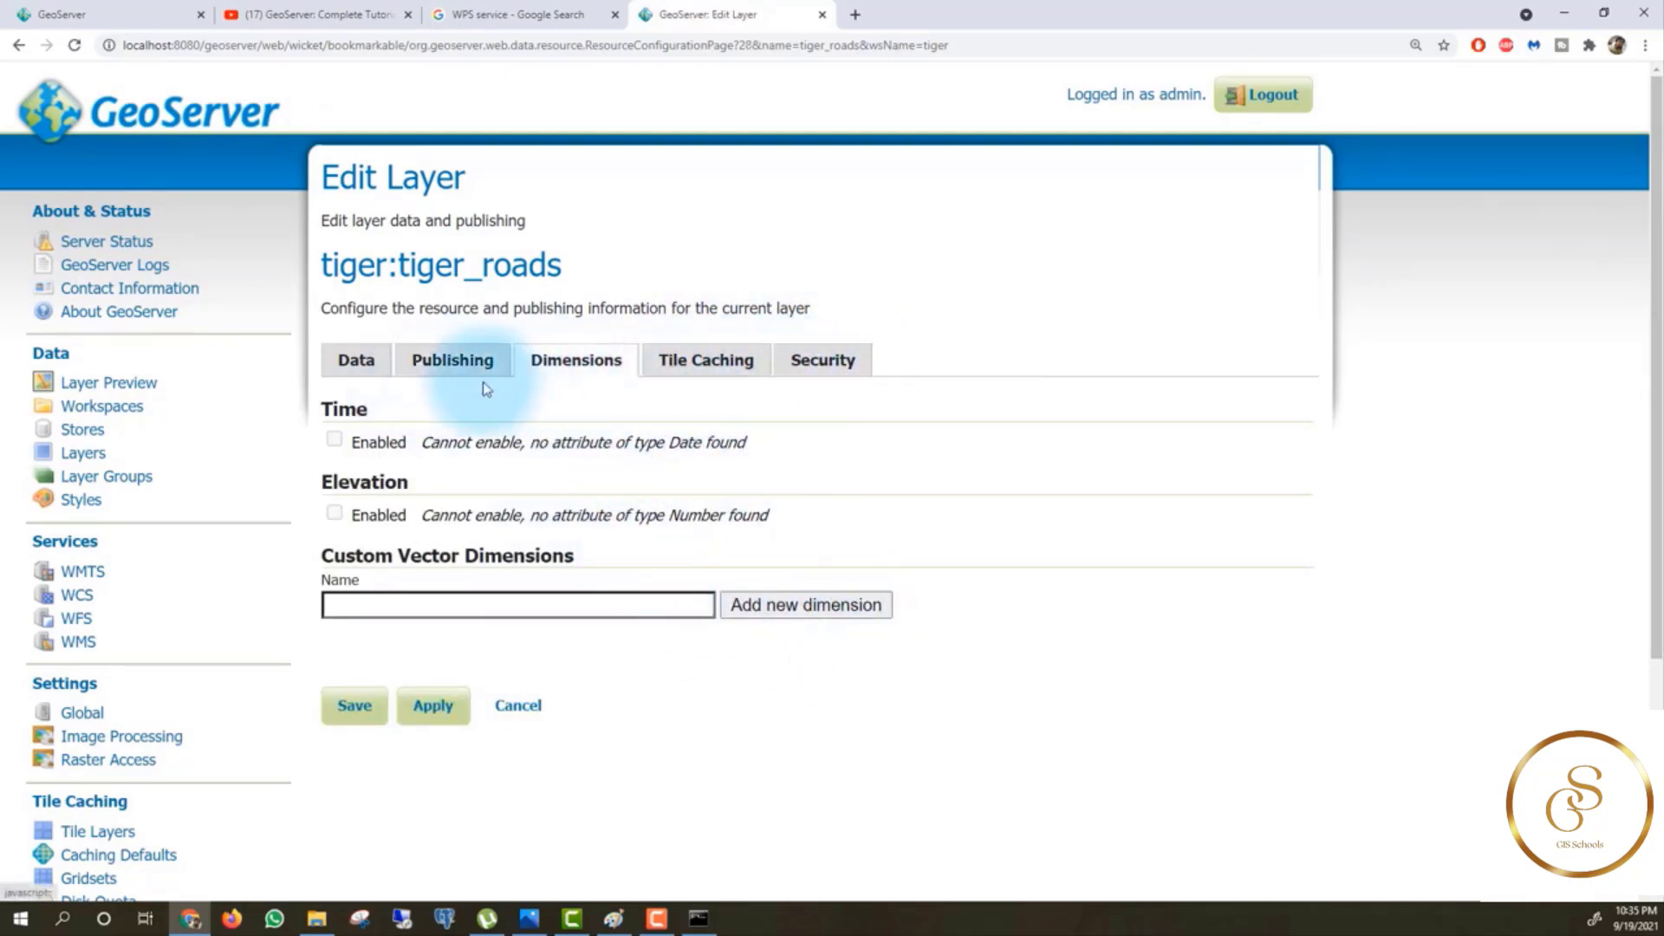
Open the spearfish layer group and examine its data settings, including bounds, coordinate reference system, layer drawing order and styles.
{"action": "left_click", "coordinate": [78, 501]}
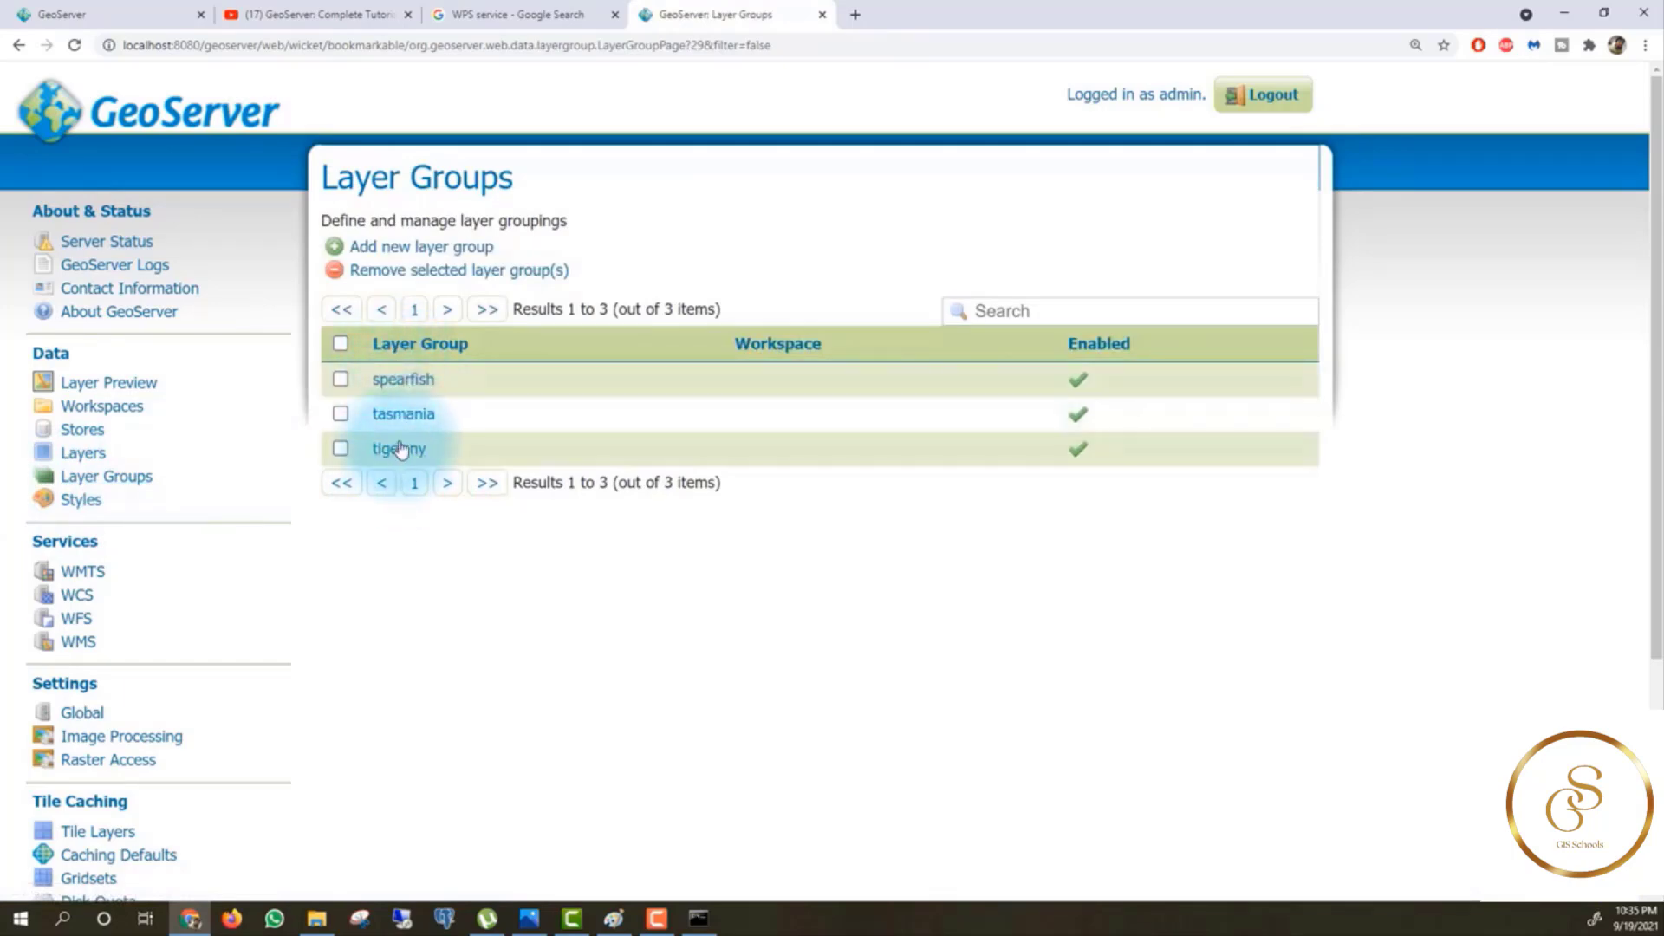
{"action": "left_click", "coordinate": [401, 378]}
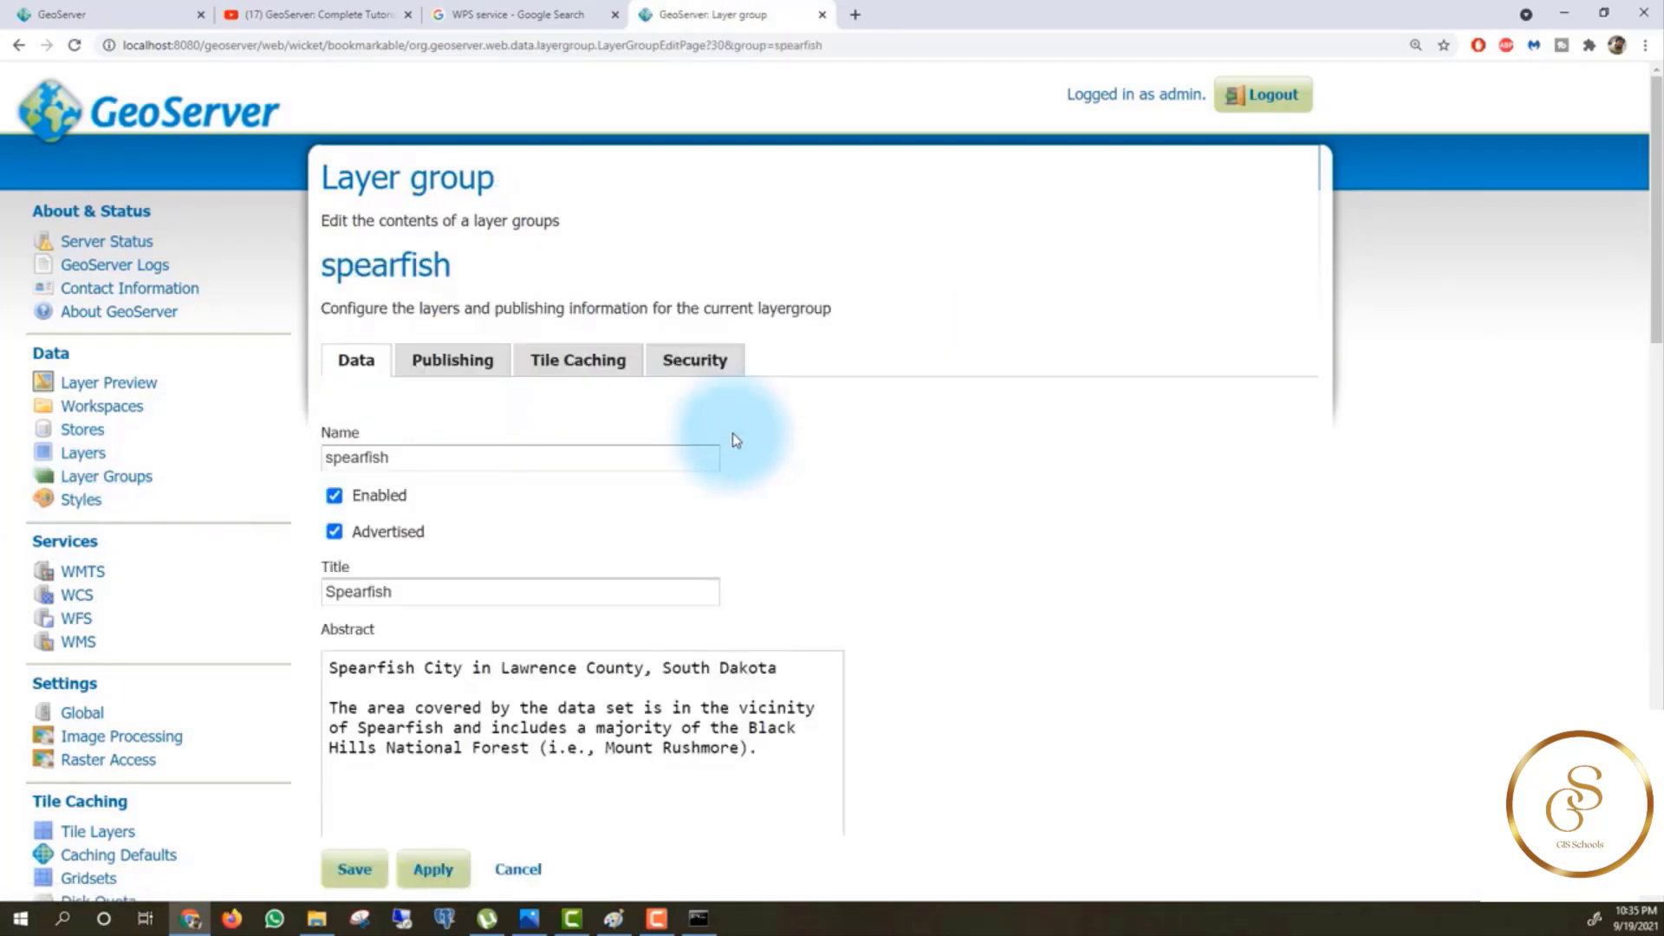
{"action": "left_click_drag", "start_coordinate": [1649, 220], "coordinate": [1659, 524]}
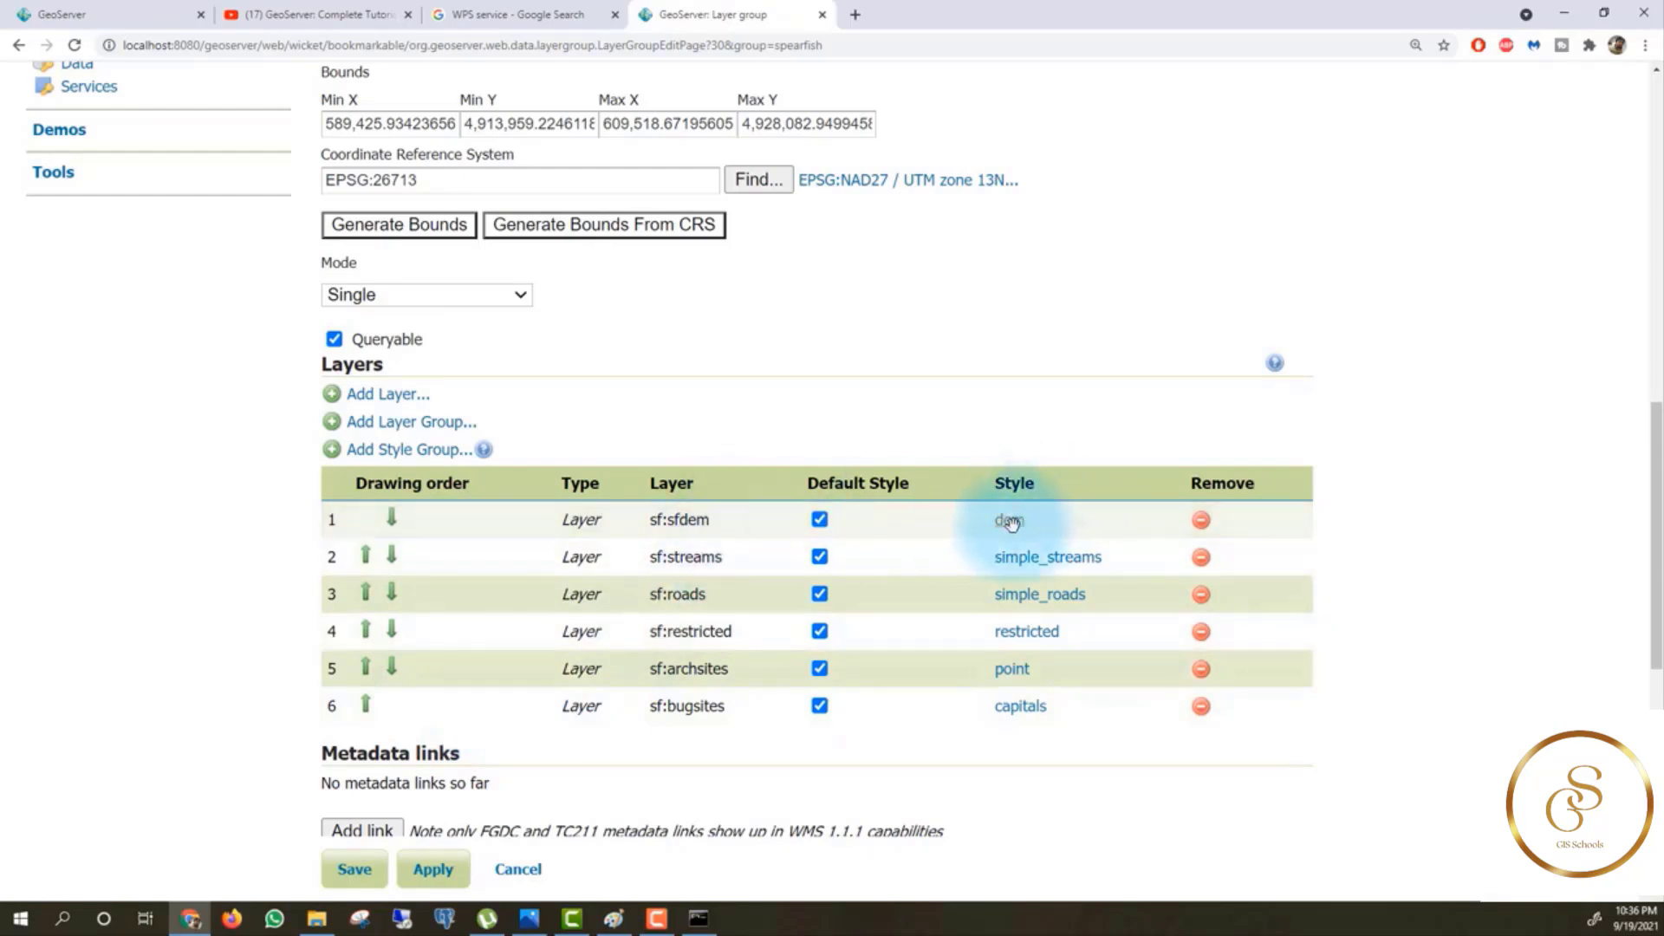
{"action": "left_click_drag", "start_coordinate": [1653, 596], "coordinate": [1653, 741]}
{"action": "left_click_drag", "start_coordinate": [1654, 680], "coordinate": [1649, 232]}
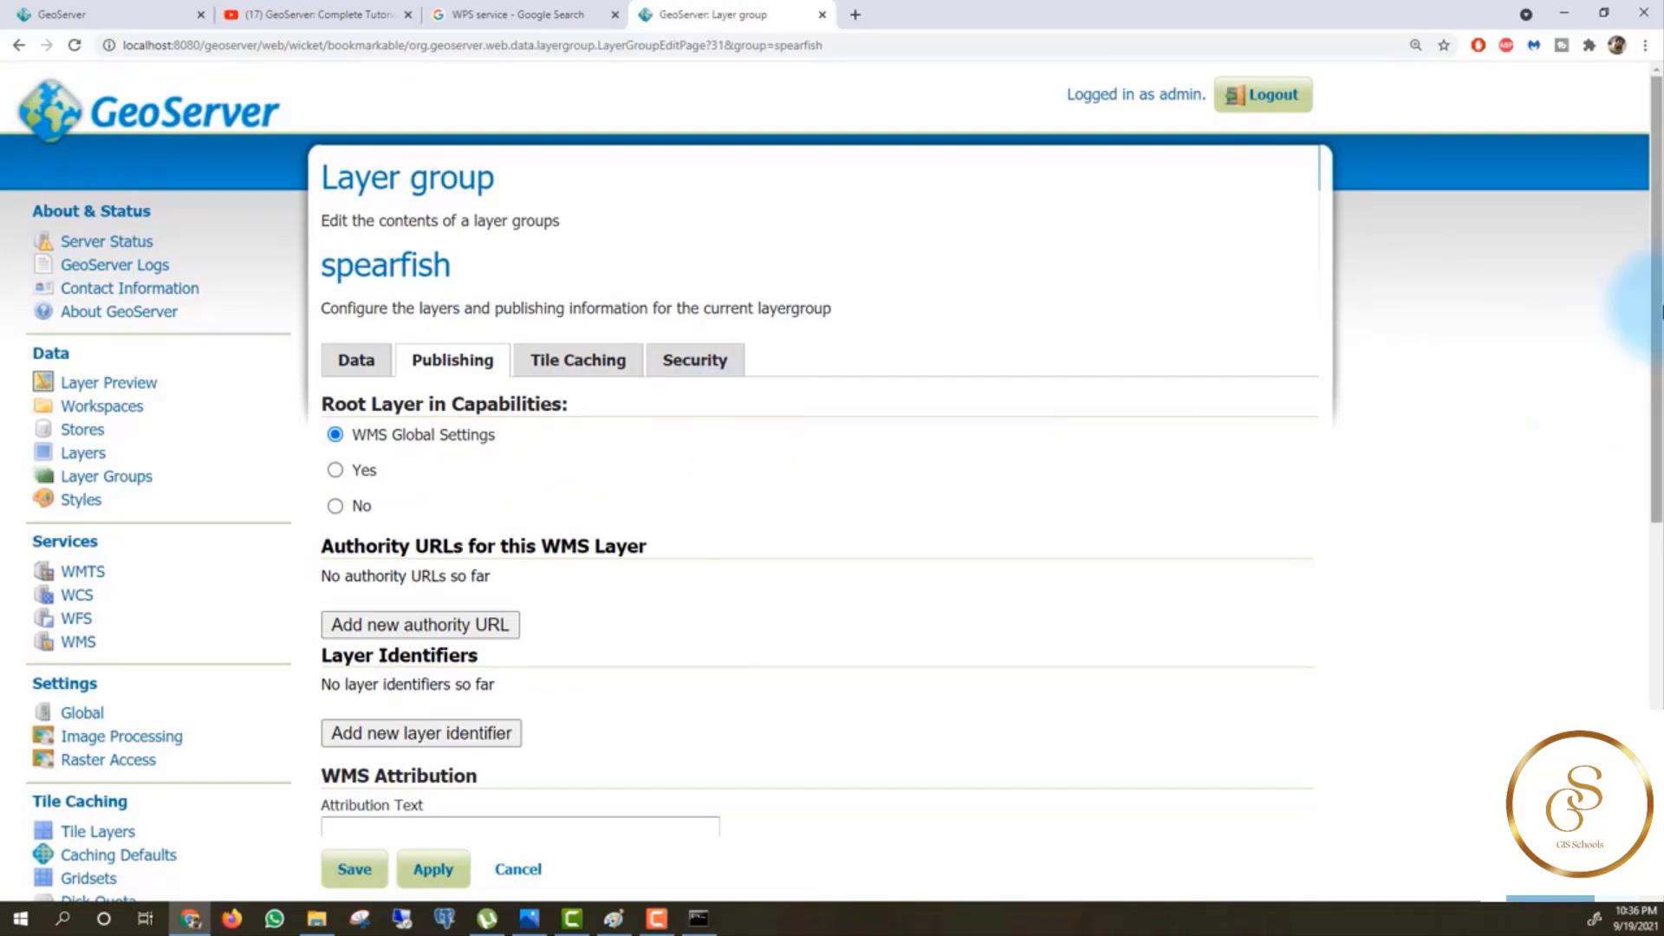
Examine the spearfish layer group's Publishing settings down to WMS Attribution, and open its Security settings.
{"action": "left_click_drag", "start_coordinate": [1660, 311], "coordinate": [1660, 589]}
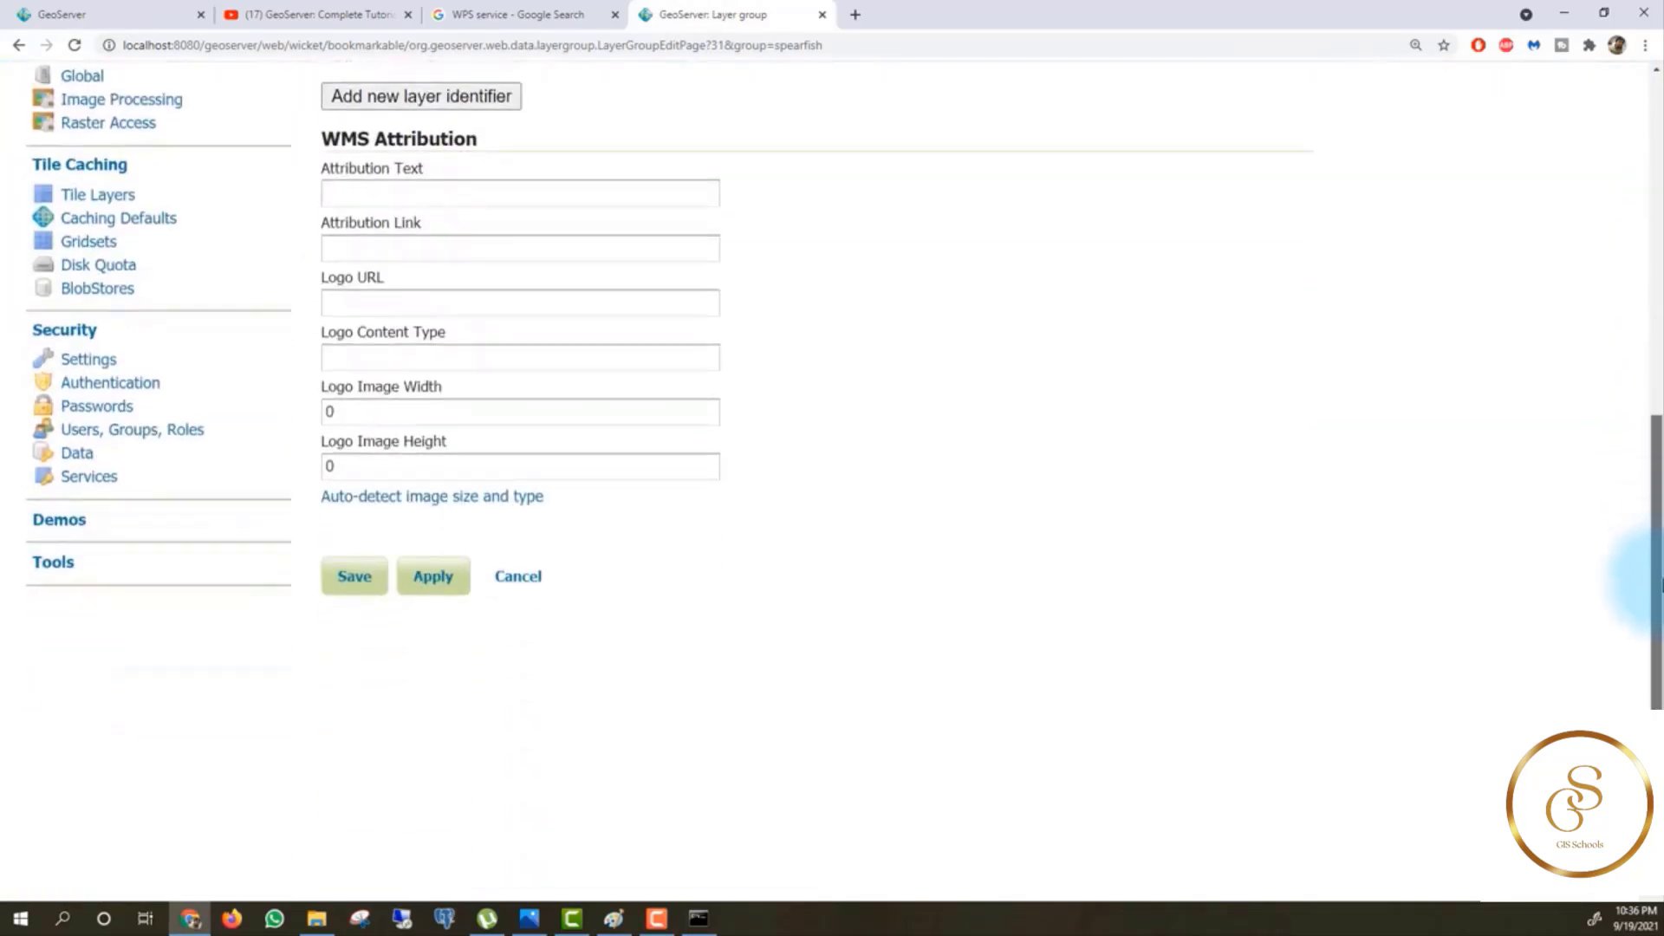
{"action": "scroll", "coordinate": [1661, 589], "scroll_direction": "up", "scroll_amount": 7}
{"action": "left_click", "coordinate": [668, 375]}
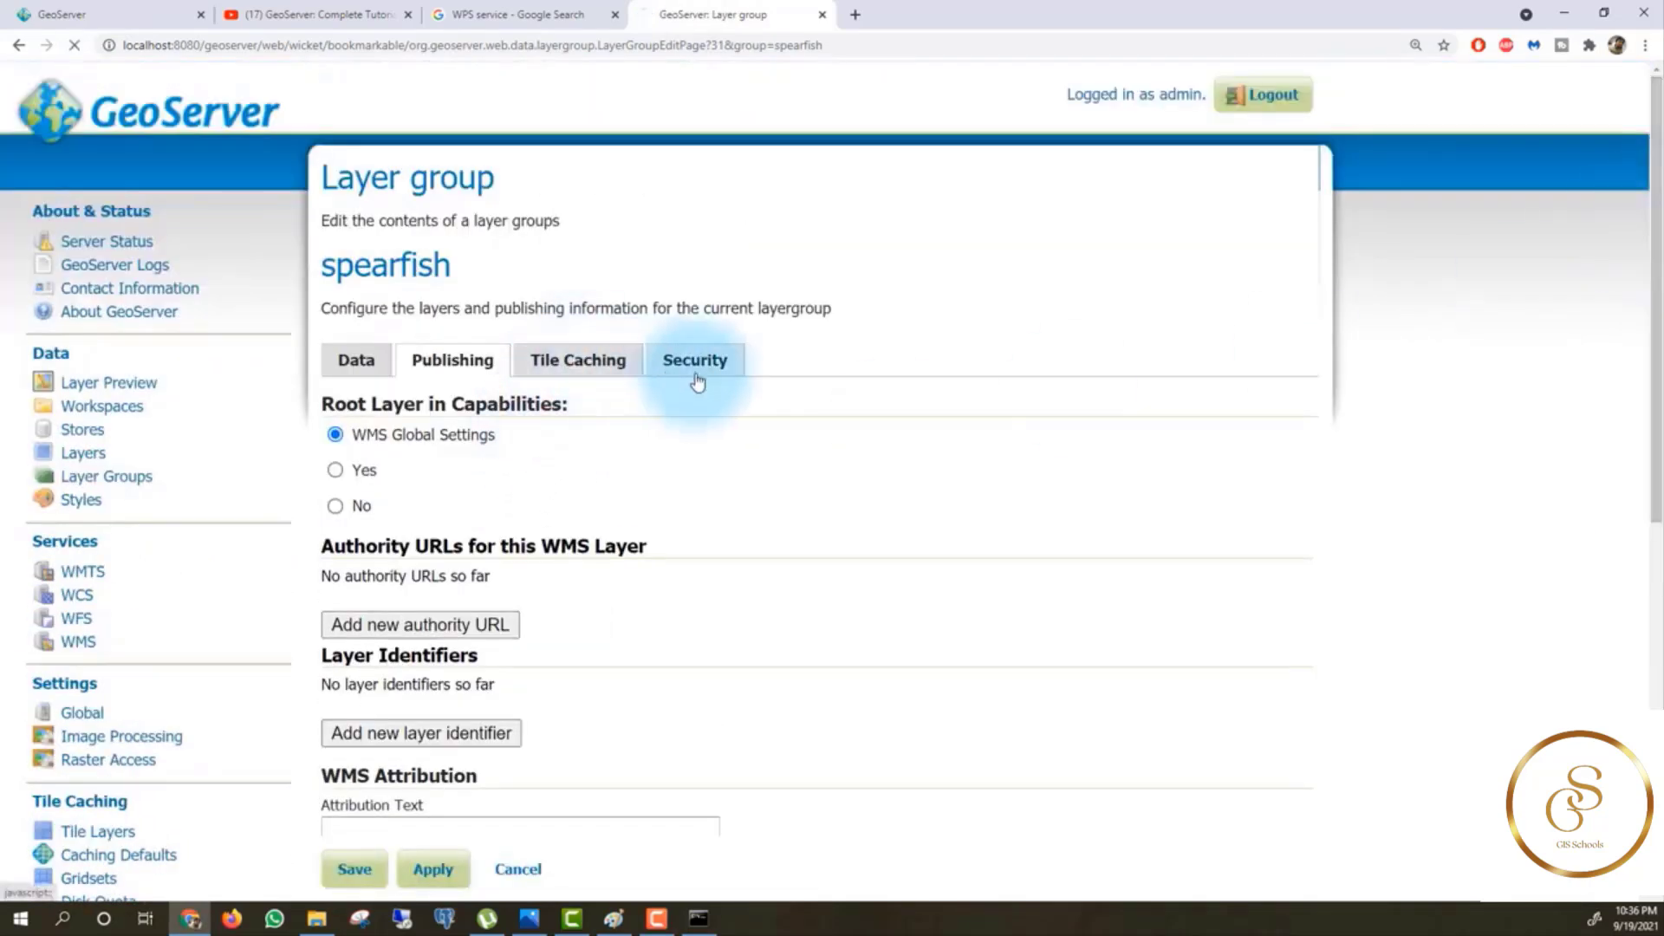
Open the Styles page and look through the full list of published styles.
{"action": "left_click", "coordinate": [81, 499]}
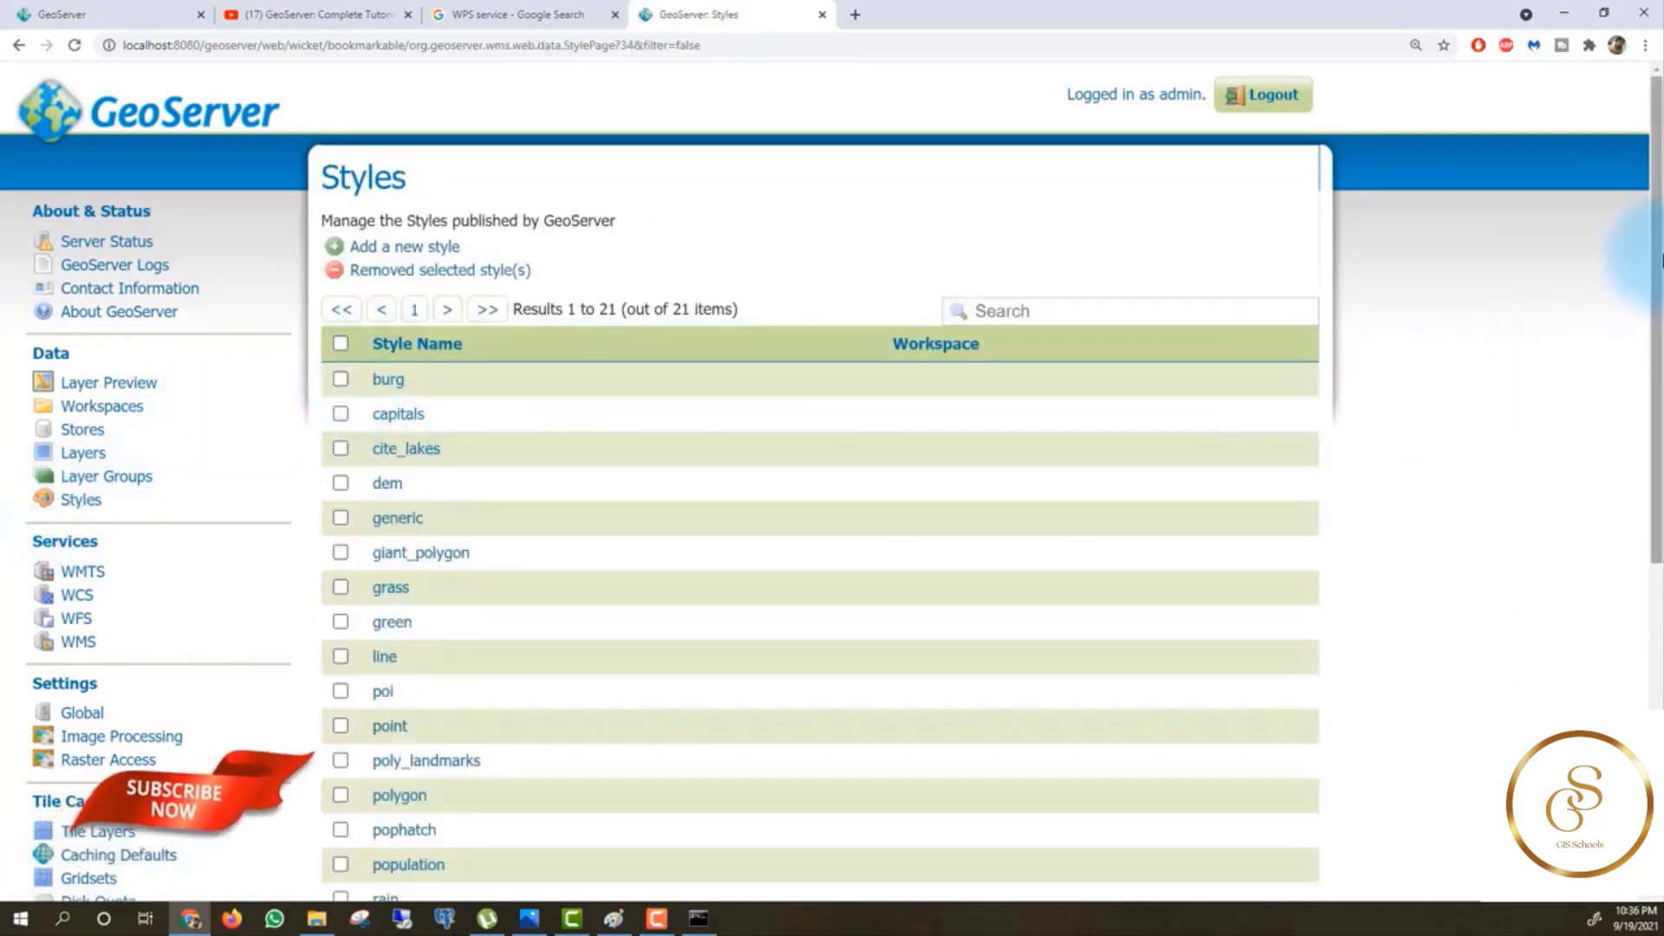
{"action": "left_click_drag", "start_coordinate": [1660, 260], "coordinate": [1656, 427]}
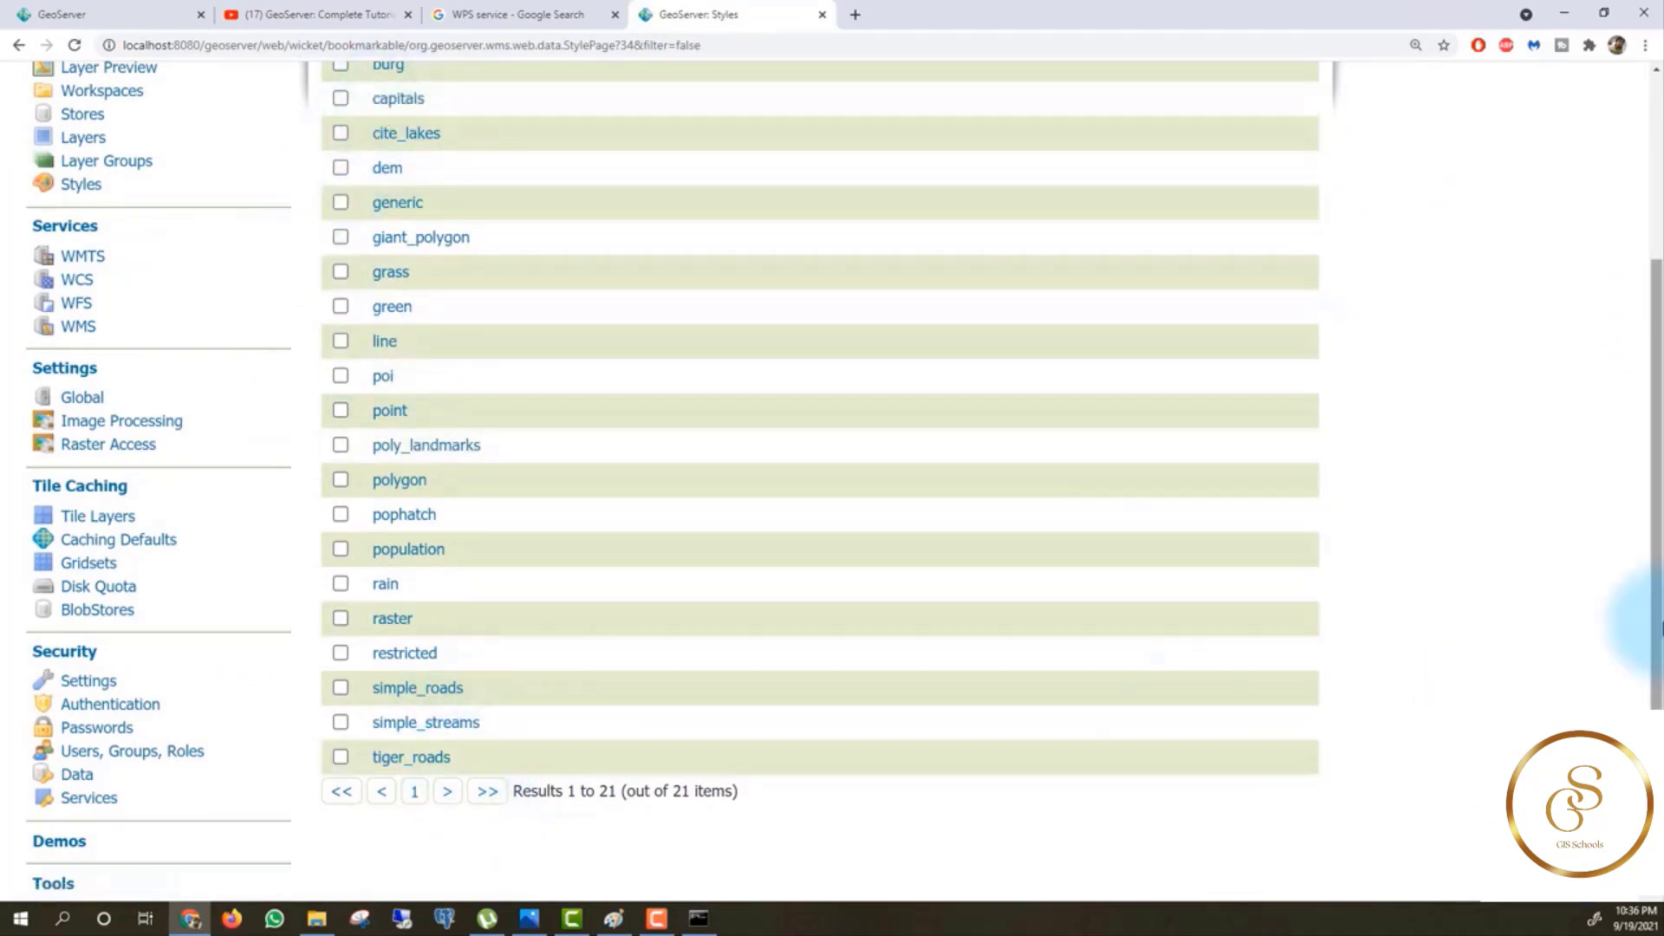
Start a new style and choose cite_lakes as the existing style to copy from.
{"action": "left_click_drag", "start_coordinate": [1657, 617], "coordinate": [1657, 407]}
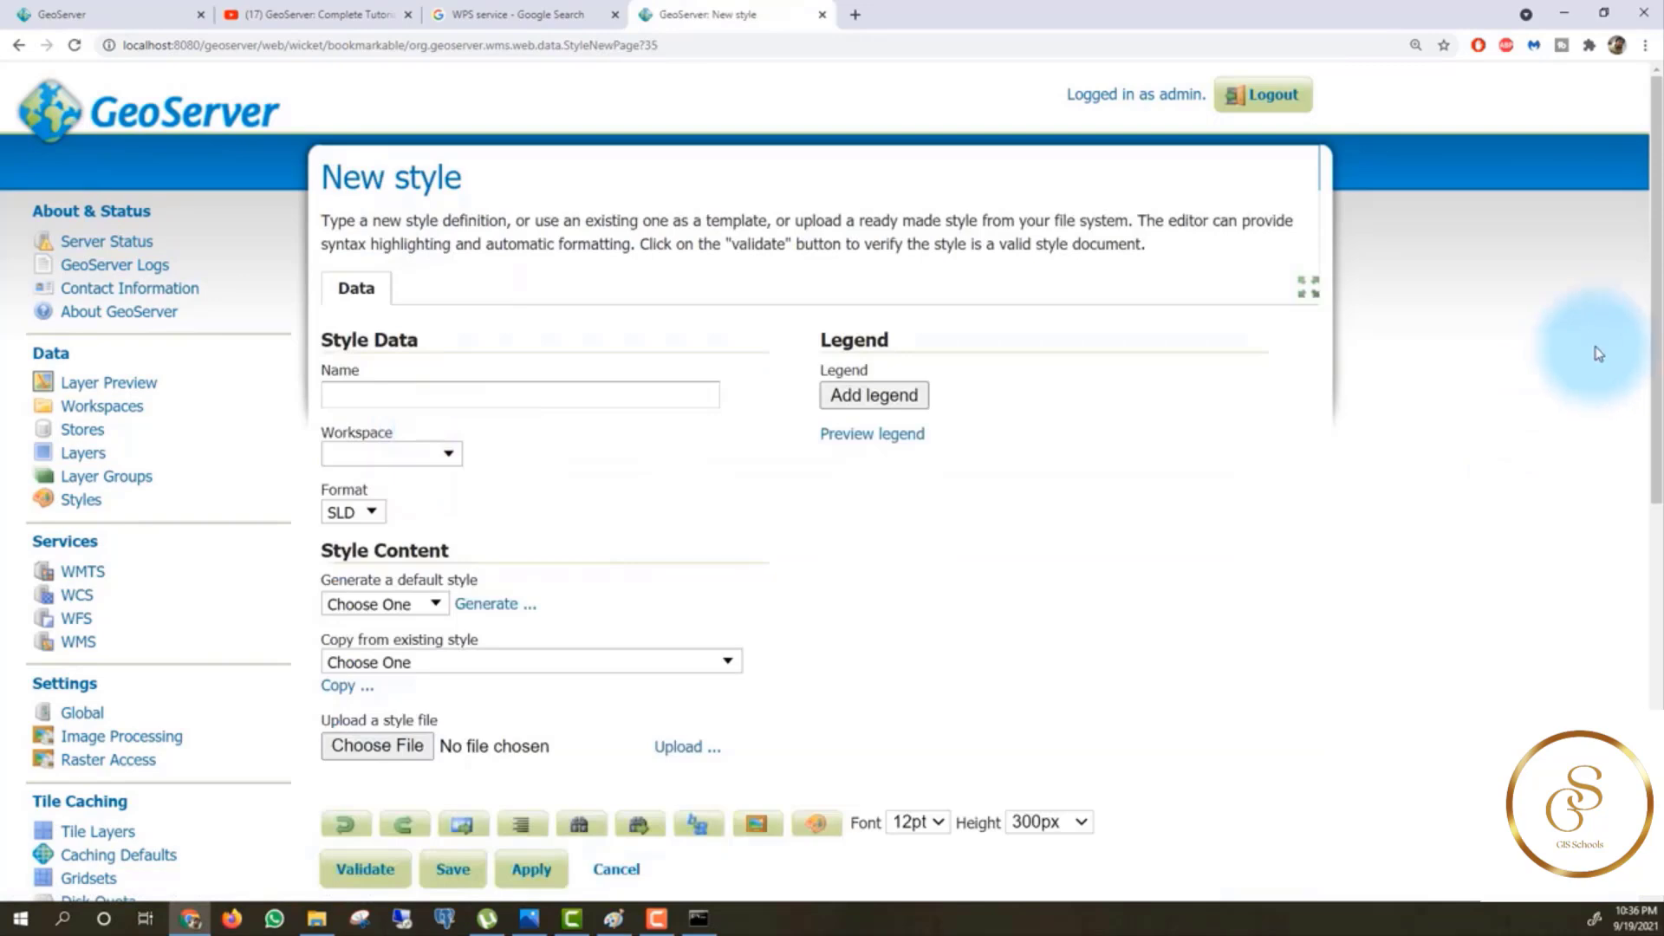
{"action": "left_click_drag", "start_coordinate": [1657, 222], "coordinate": [1657, 523]}
{"action": "left_click", "coordinate": [431, 339]}
{"action": "left_click_drag", "start_coordinate": [1655, 389], "coordinate": [1655, 186]}
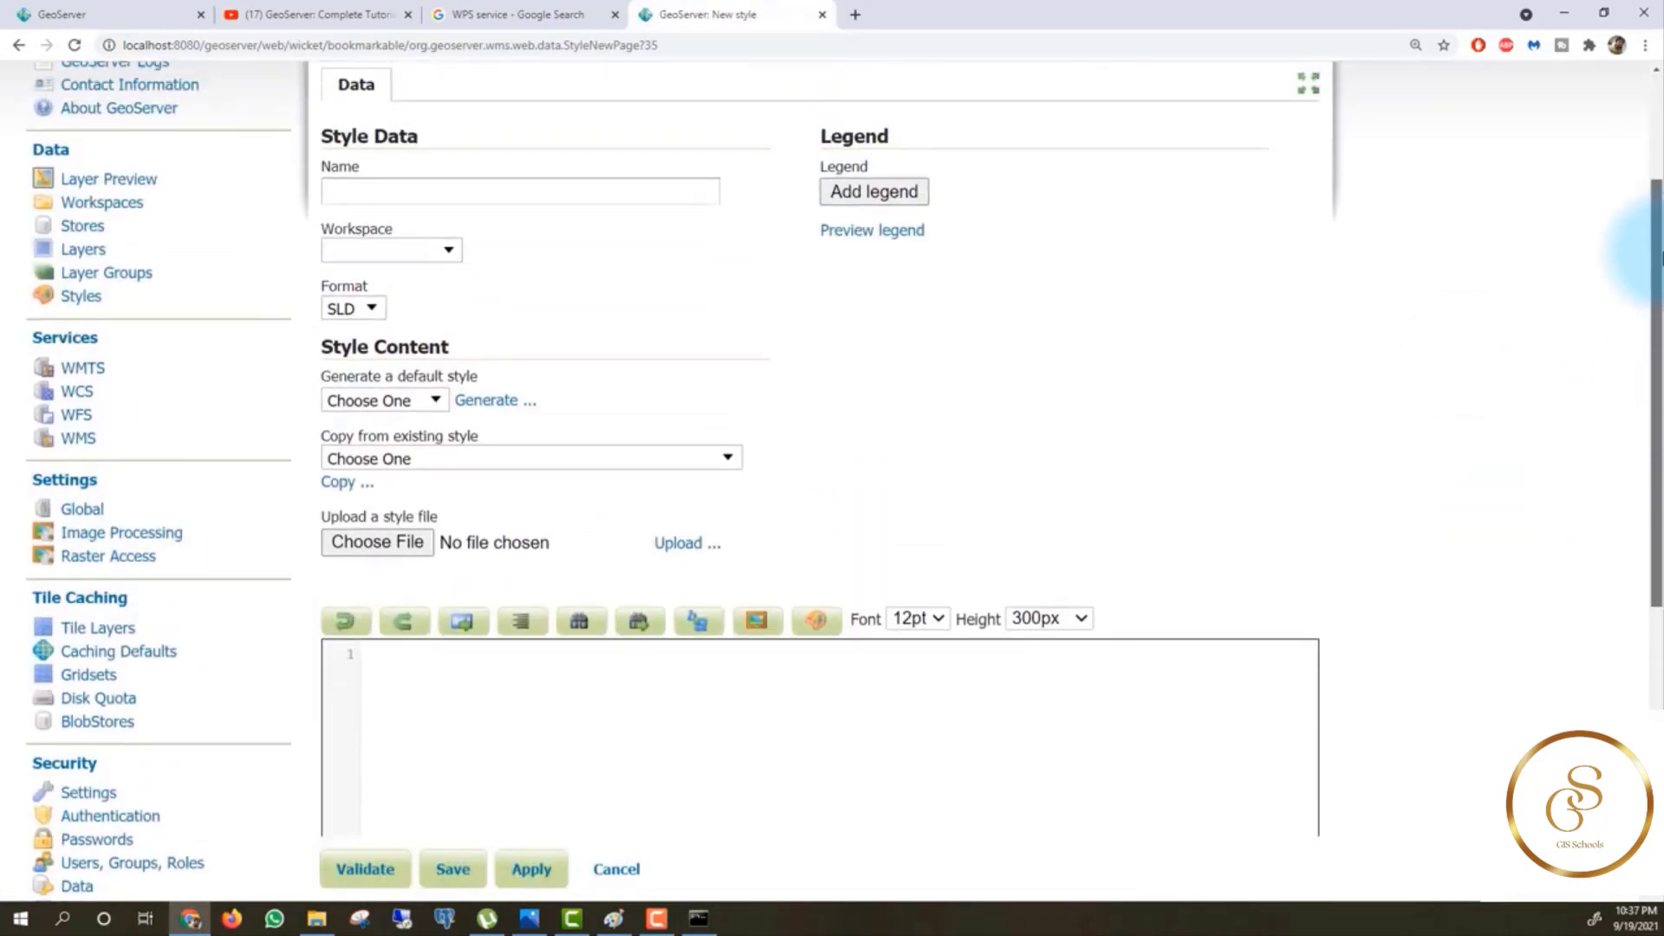
{"action": "left_click", "coordinate": [598, 458]}
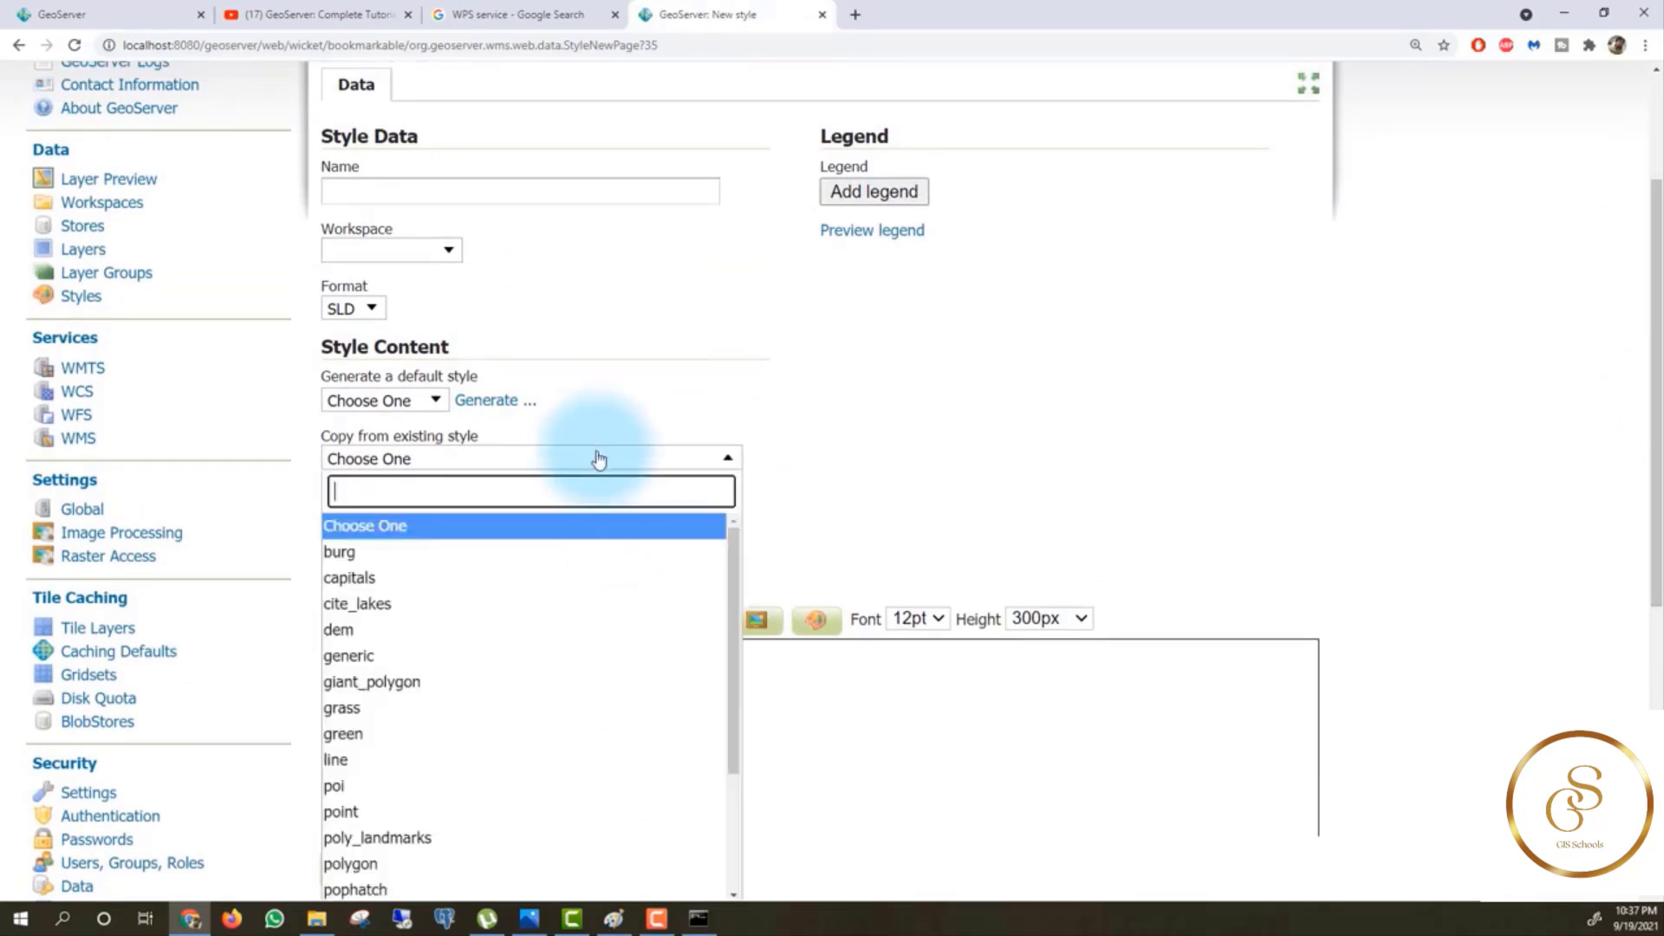
{"action": "left_click", "coordinate": [501, 603]}
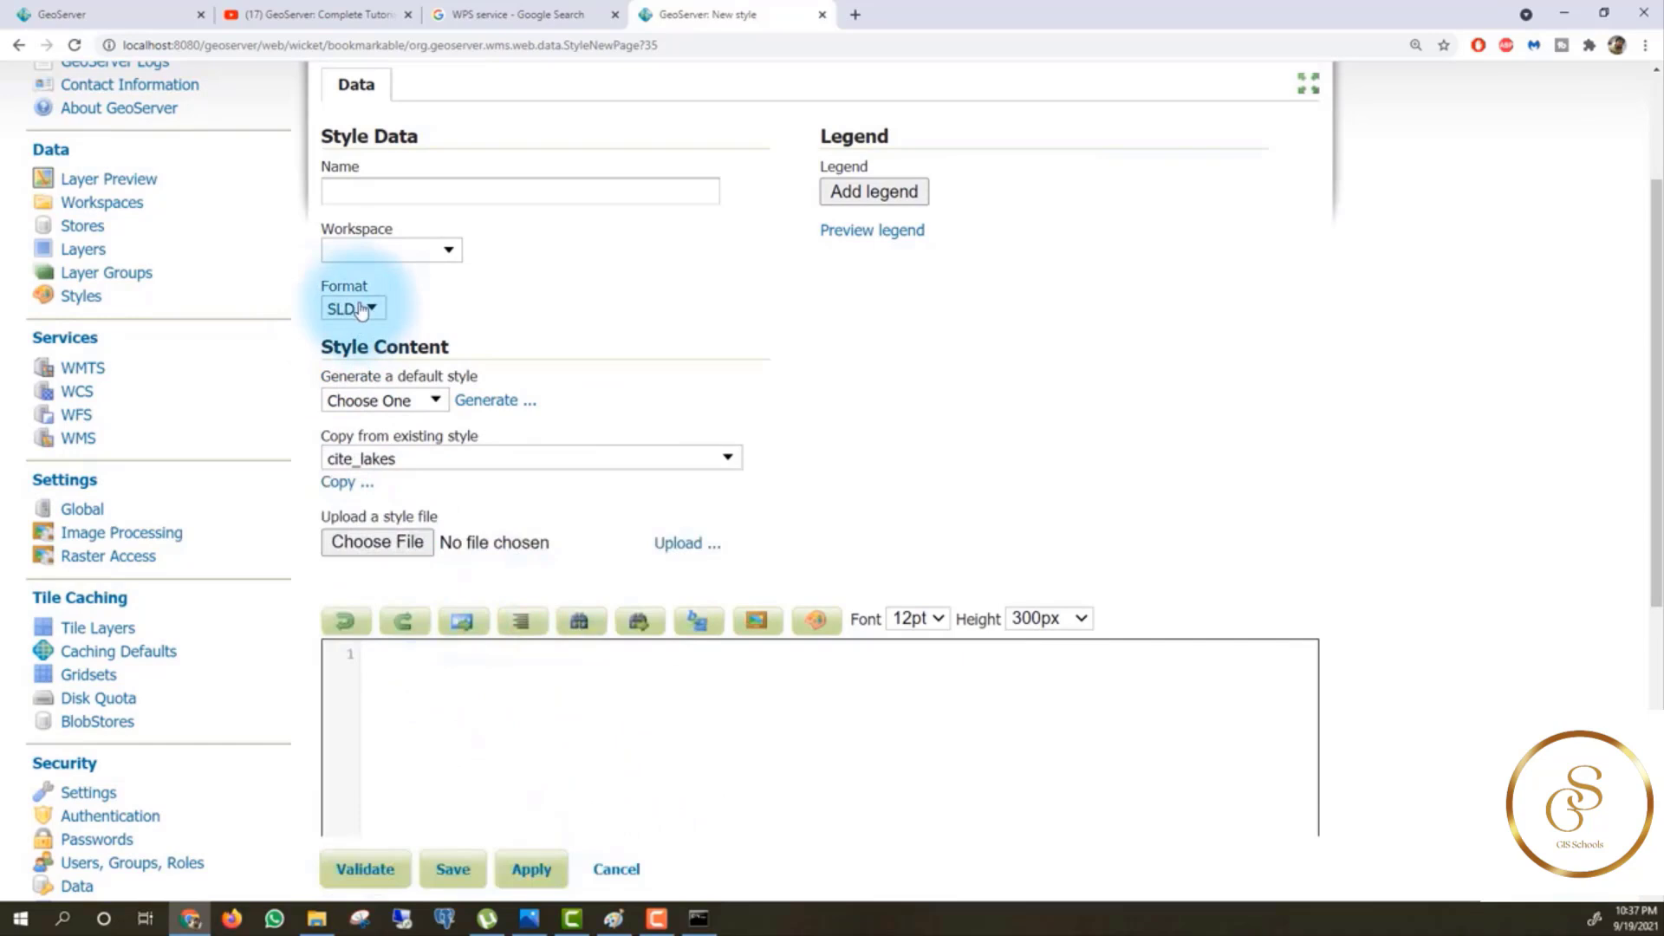
Check the format and workspace choices available for the new style.
{"action": "left_click", "coordinate": [337, 376]}
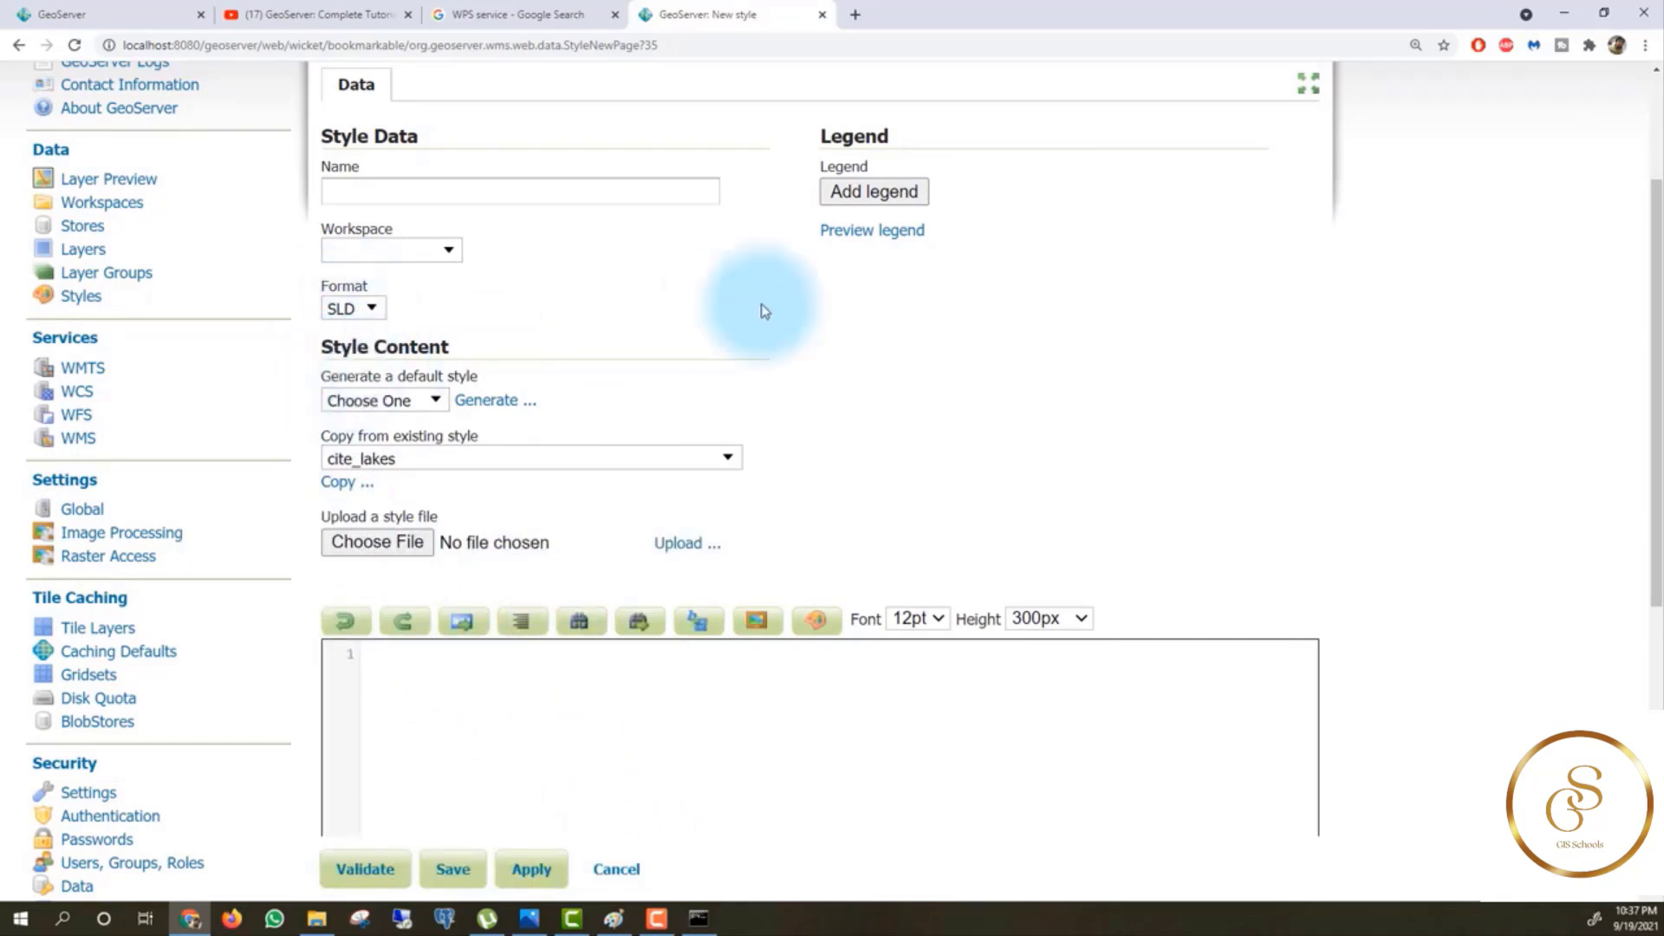
{"action": "left_click", "coordinate": [451, 253]}
{"action": "left_click", "coordinate": [450, 253]}
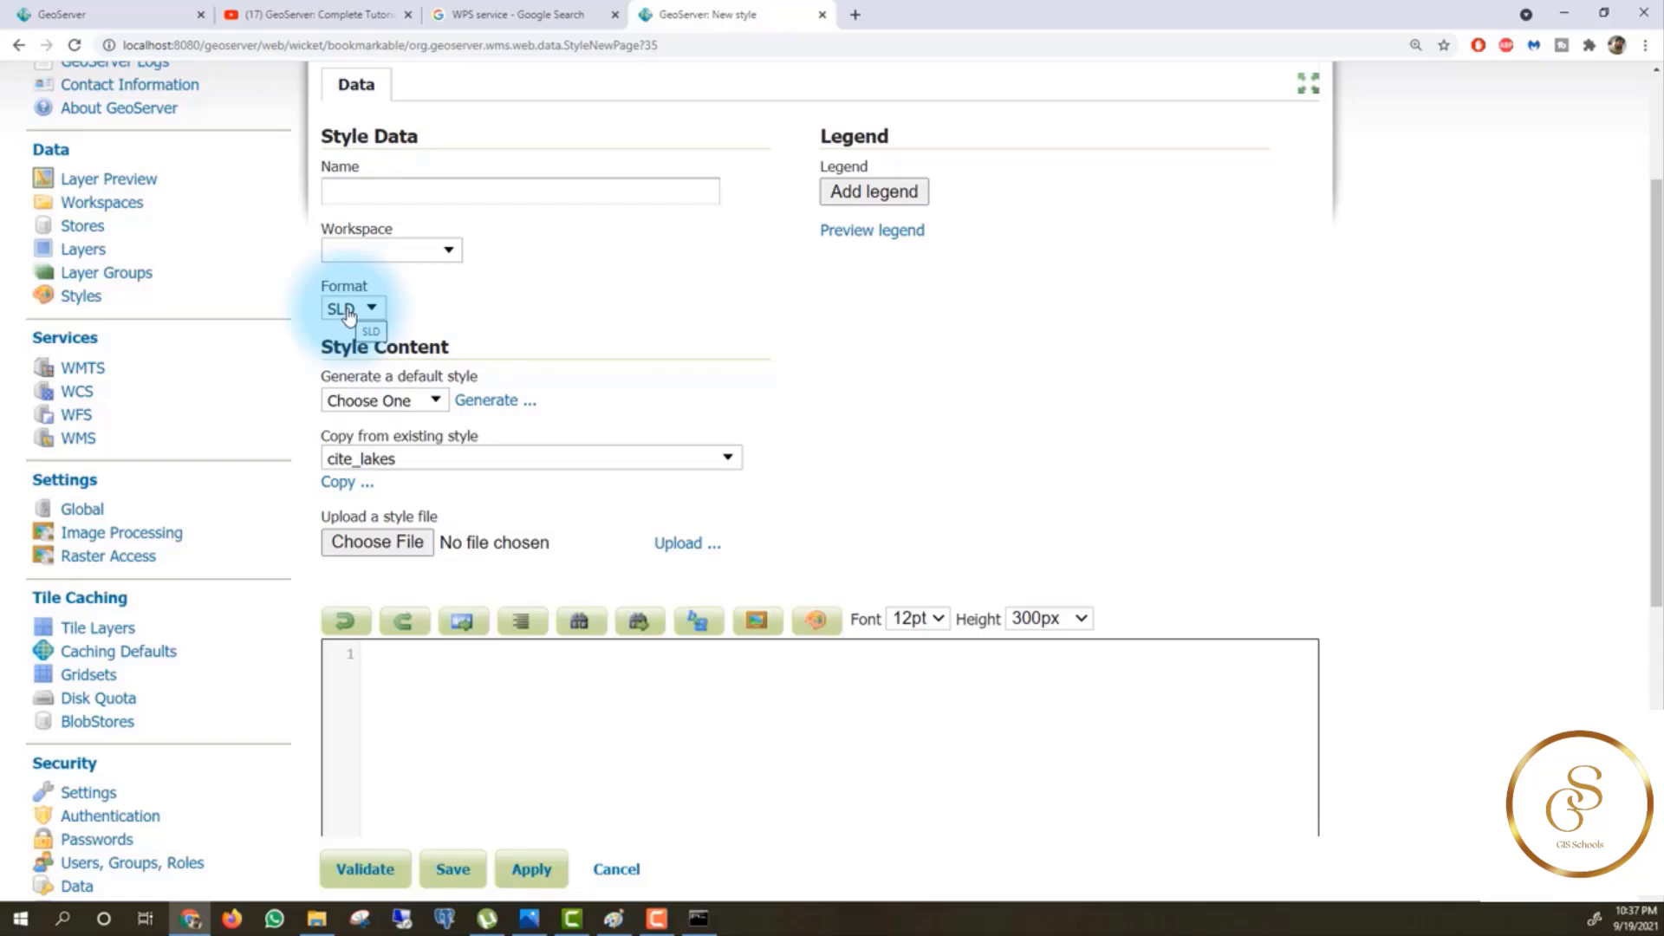
Open Layer Preview and view the Manhattan (NY) roads layer in OpenLayers, moving around its map.
{"action": "scroll", "coordinate": [635, 350], "scroll_direction": "up", "scroll_amount": 3}
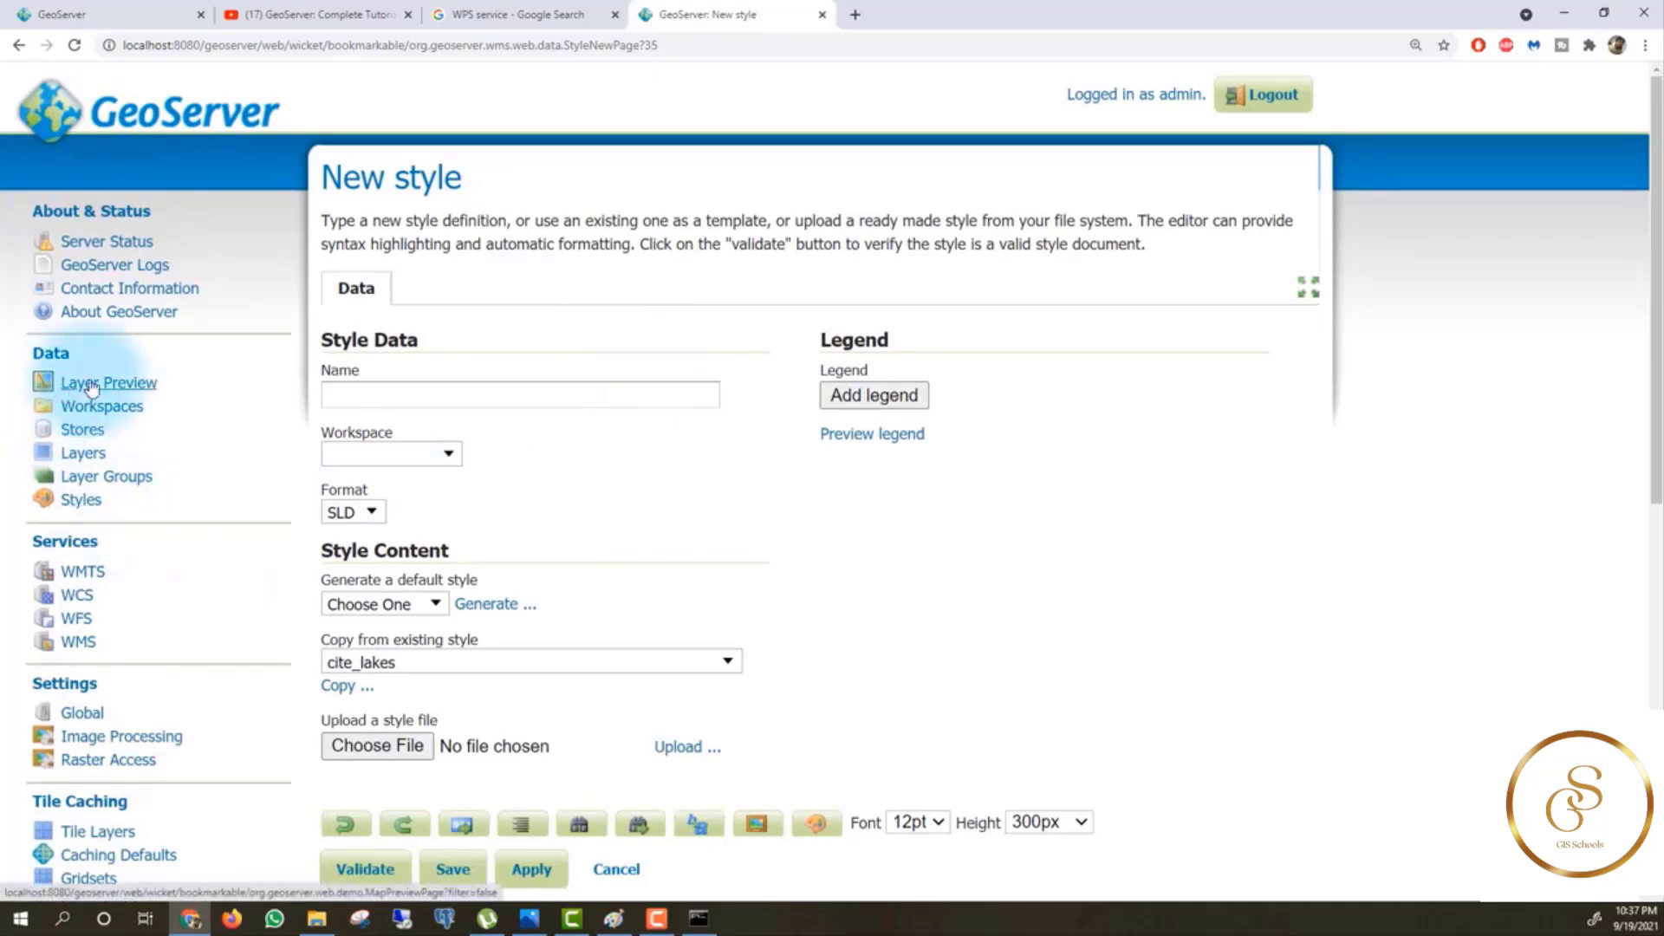
{"action": "left_click", "coordinate": [90, 383]}
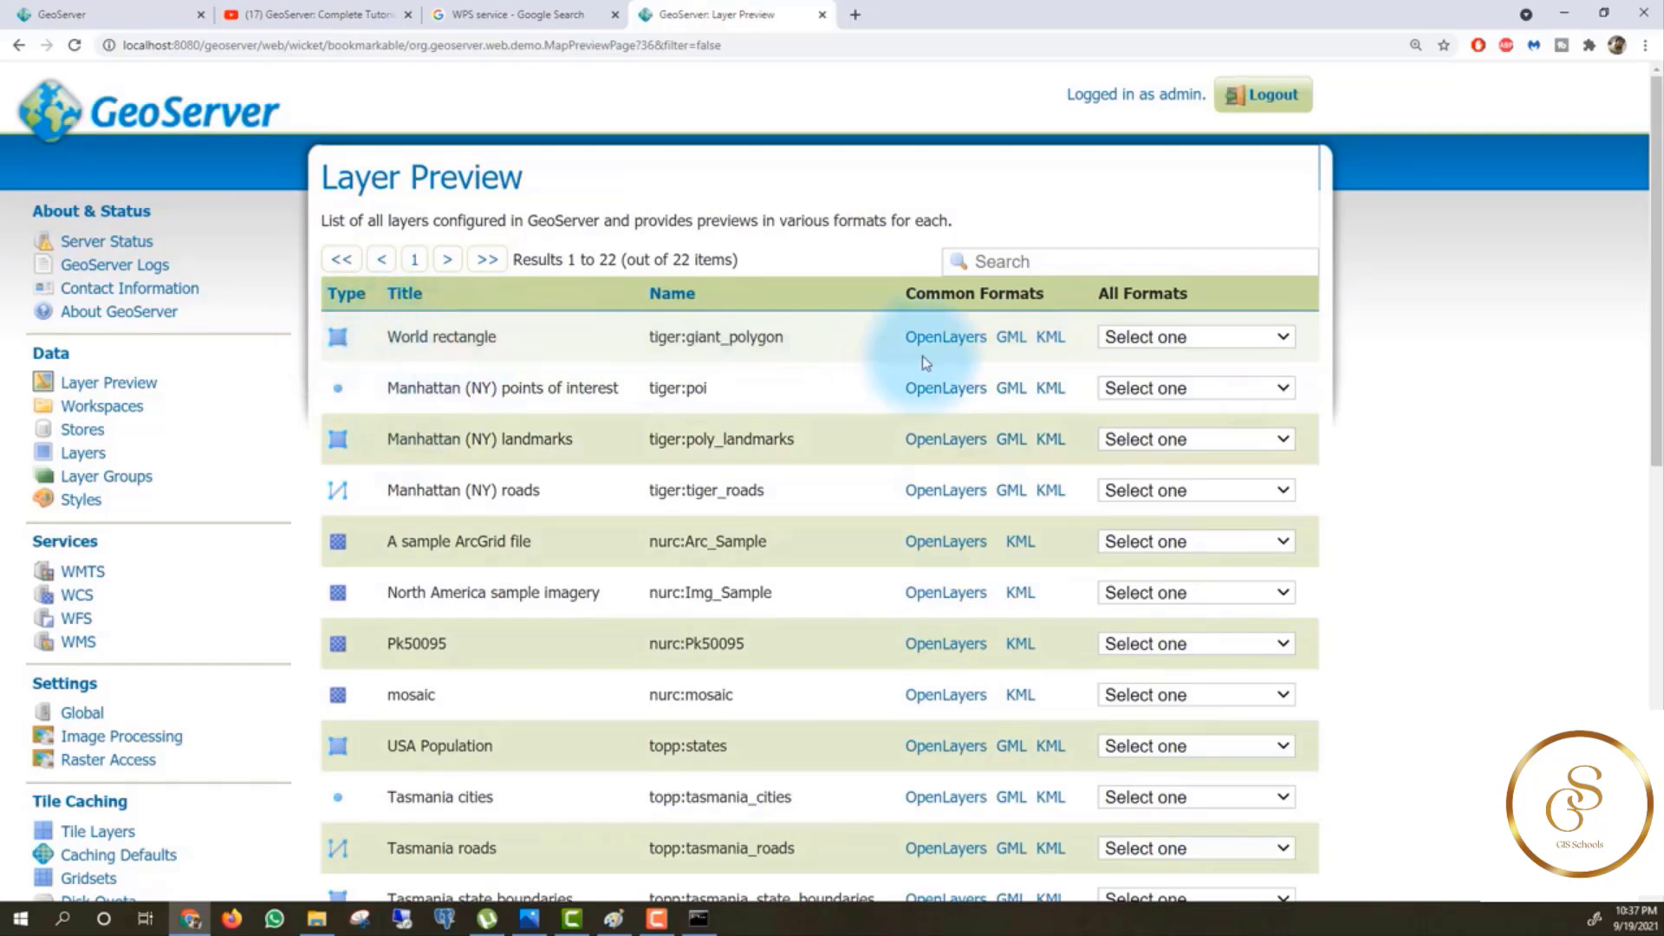
{"action": "left_click", "coordinate": [949, 494]}
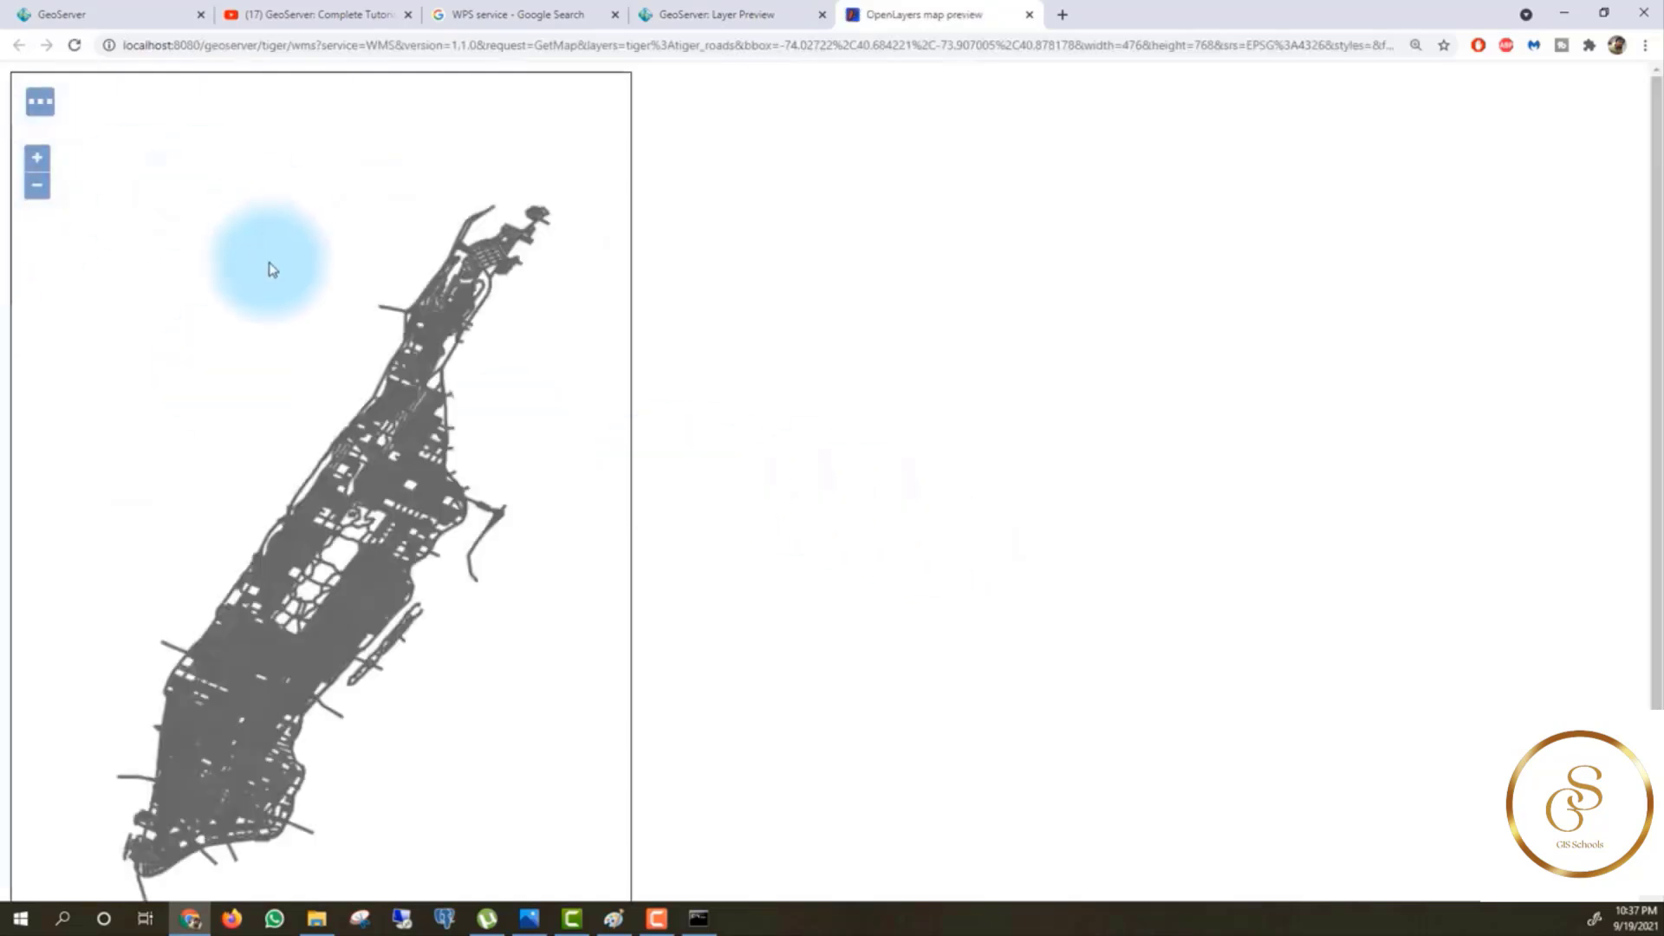
{"action": "left_click_drag", "start_coordinate": [398, 550], "coordinate": [389, 449]}
{"action": "left_click_drag", "start_coordinate": [439, 350], "coordinate": [441, 405]}
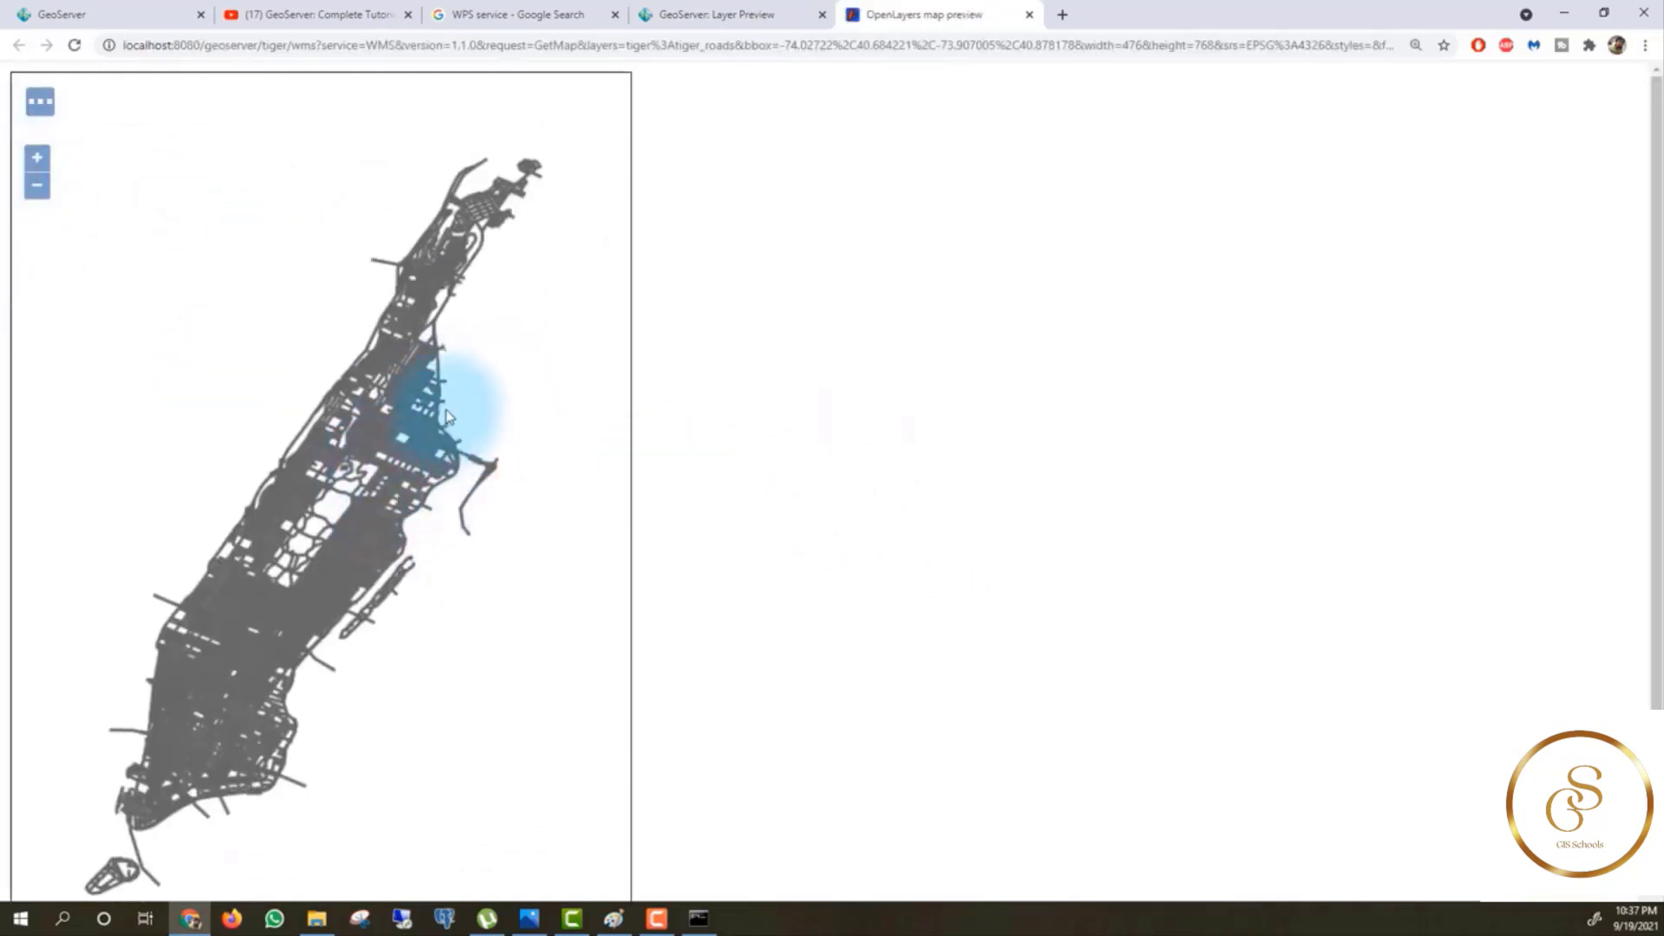
Show the map preview's options and examine the tiling and image format choices and the CQL filter.
{"action": "left_click", "coordinate": [39, 101]}
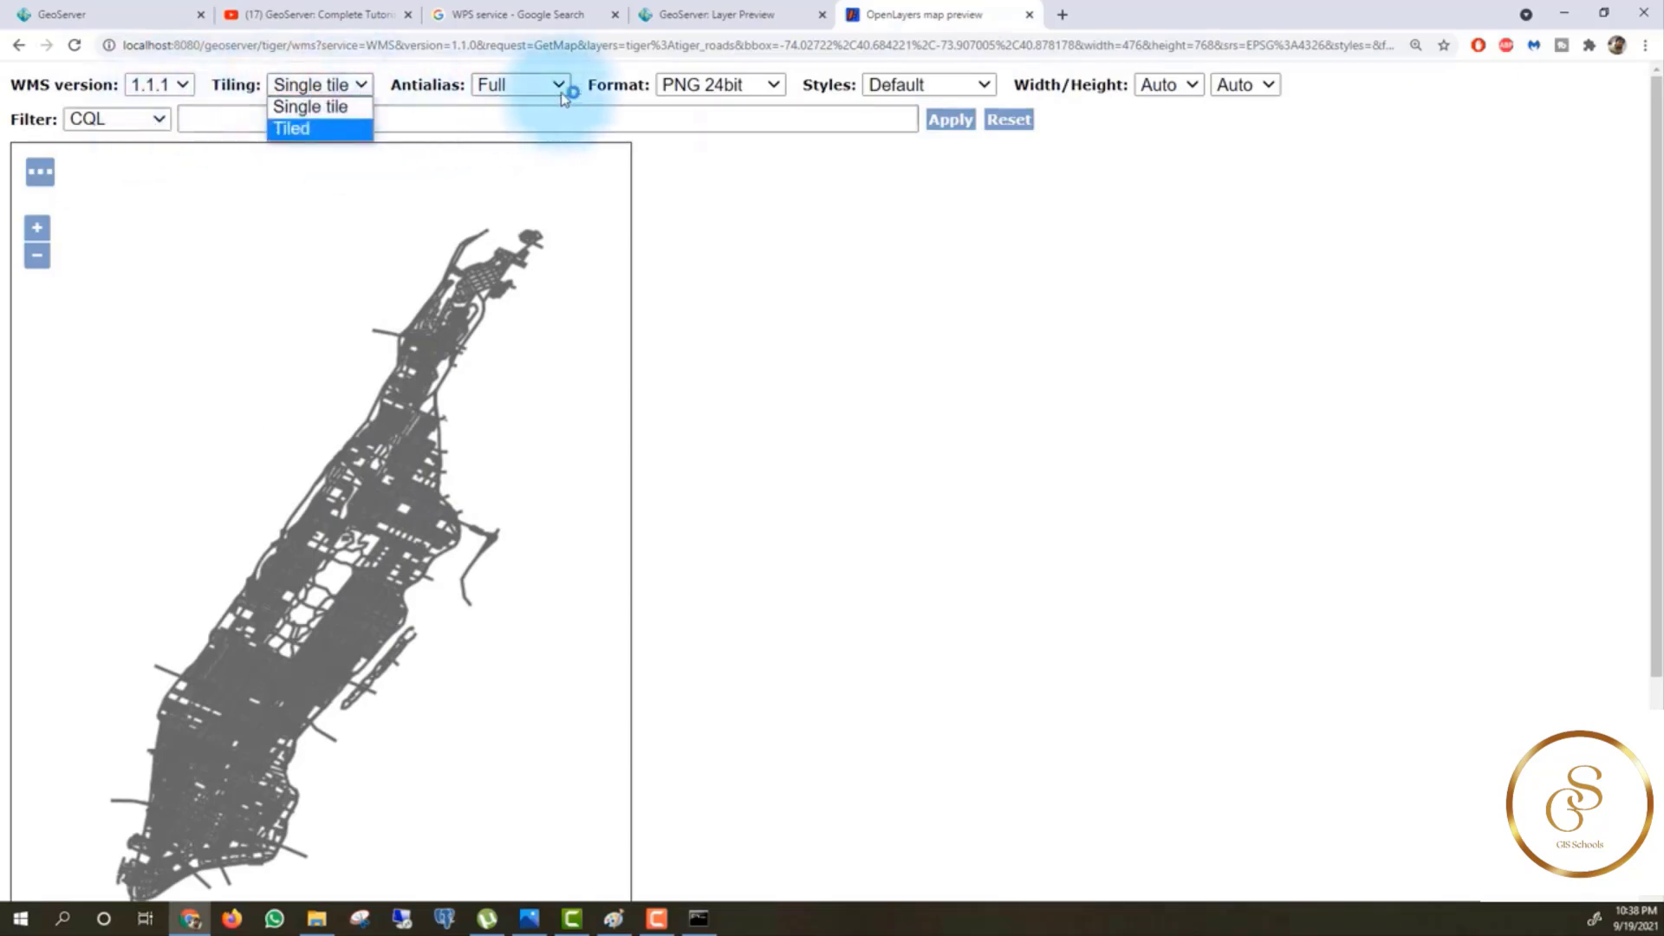
{"action": "left_click", "coordinate": [770, 86]}
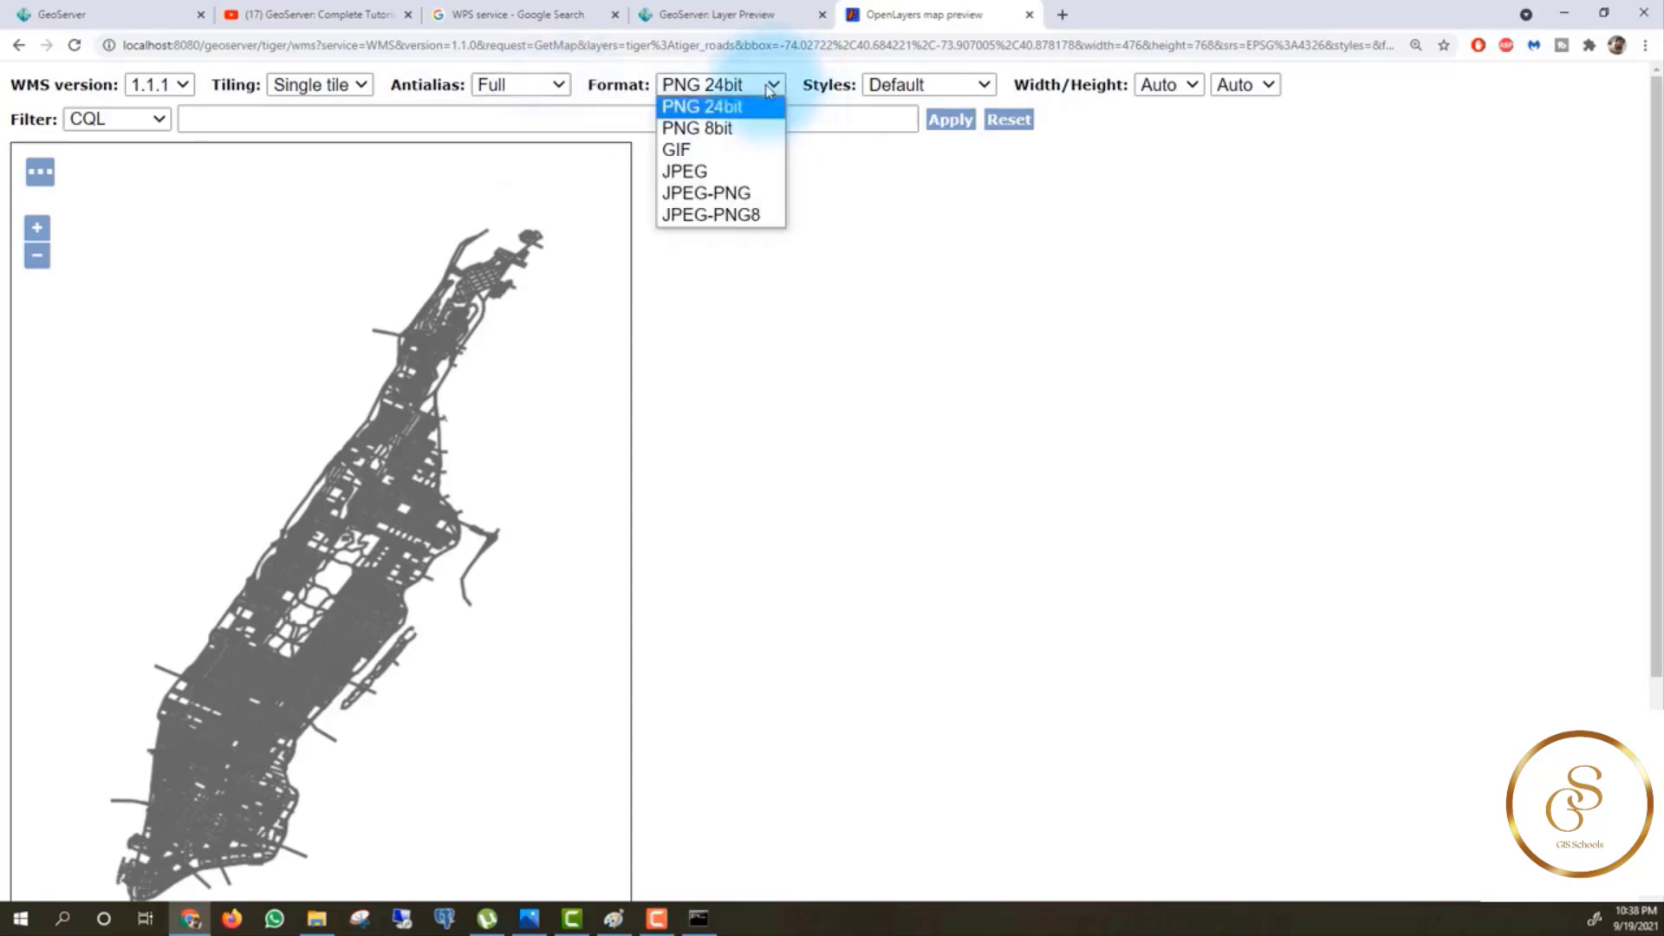
{"action": "left_click", "coordinate": [996, 185]}
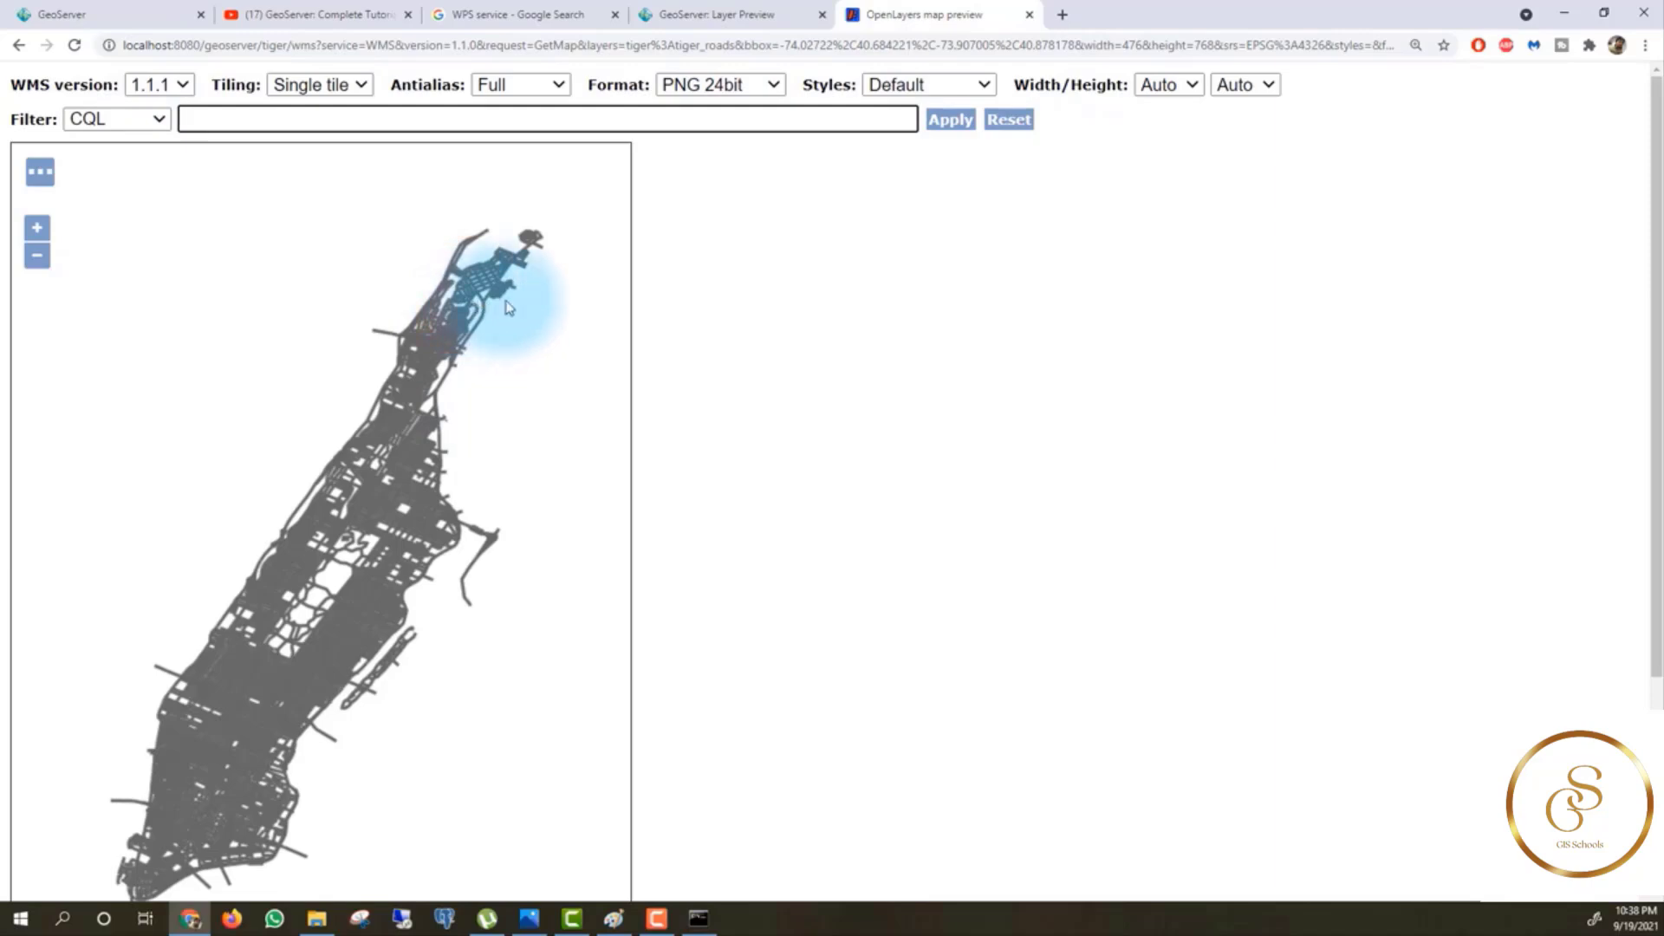
View the World rectangle layer's GML output from the Layer Preview list, and return to the list.
{"action": "left_click", "coordinate": [732, 7]}
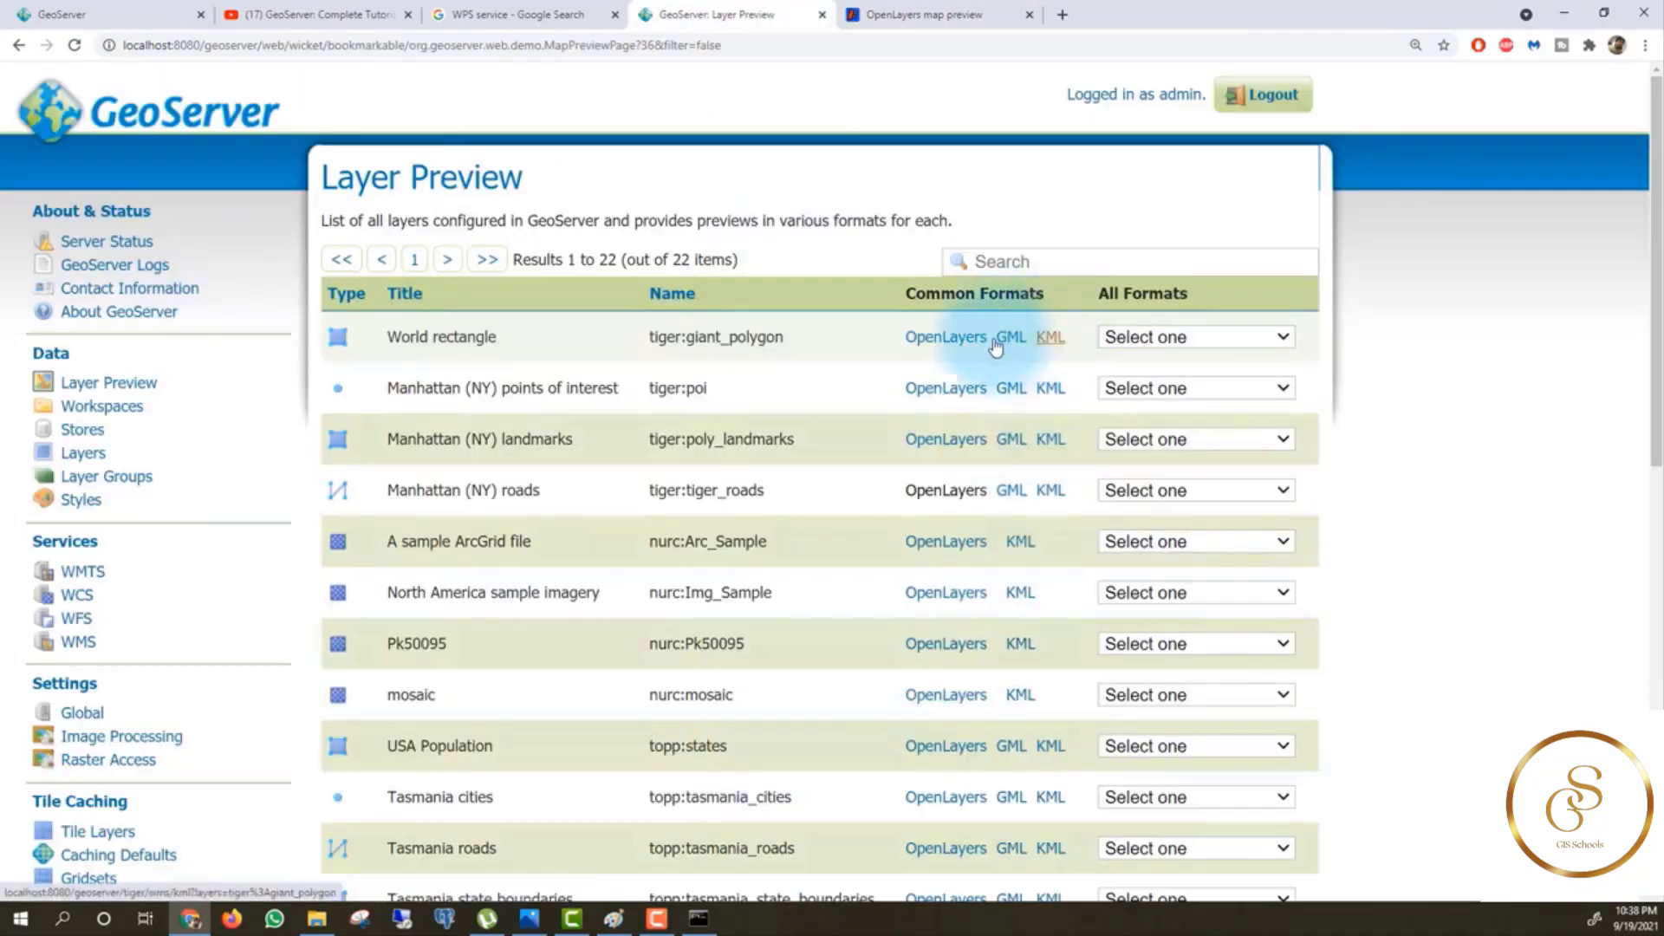
{"action": "left_click", "coordinate": [1007, 337]}
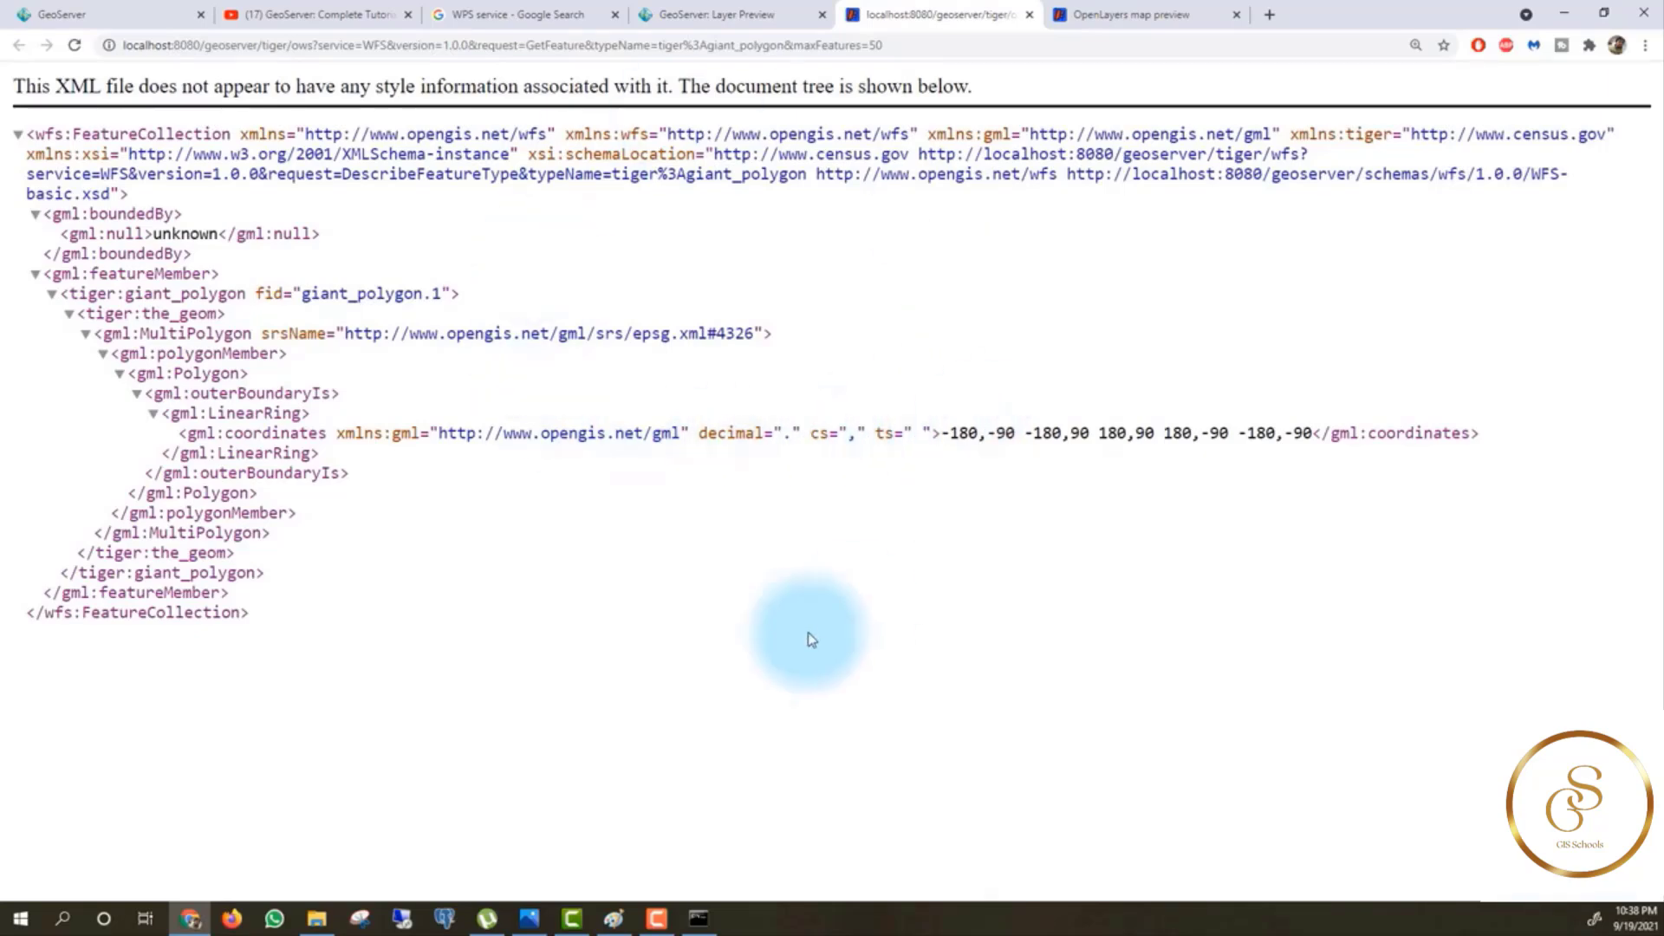
{"action": "key", "text": "ctrl+shift+Tab"}
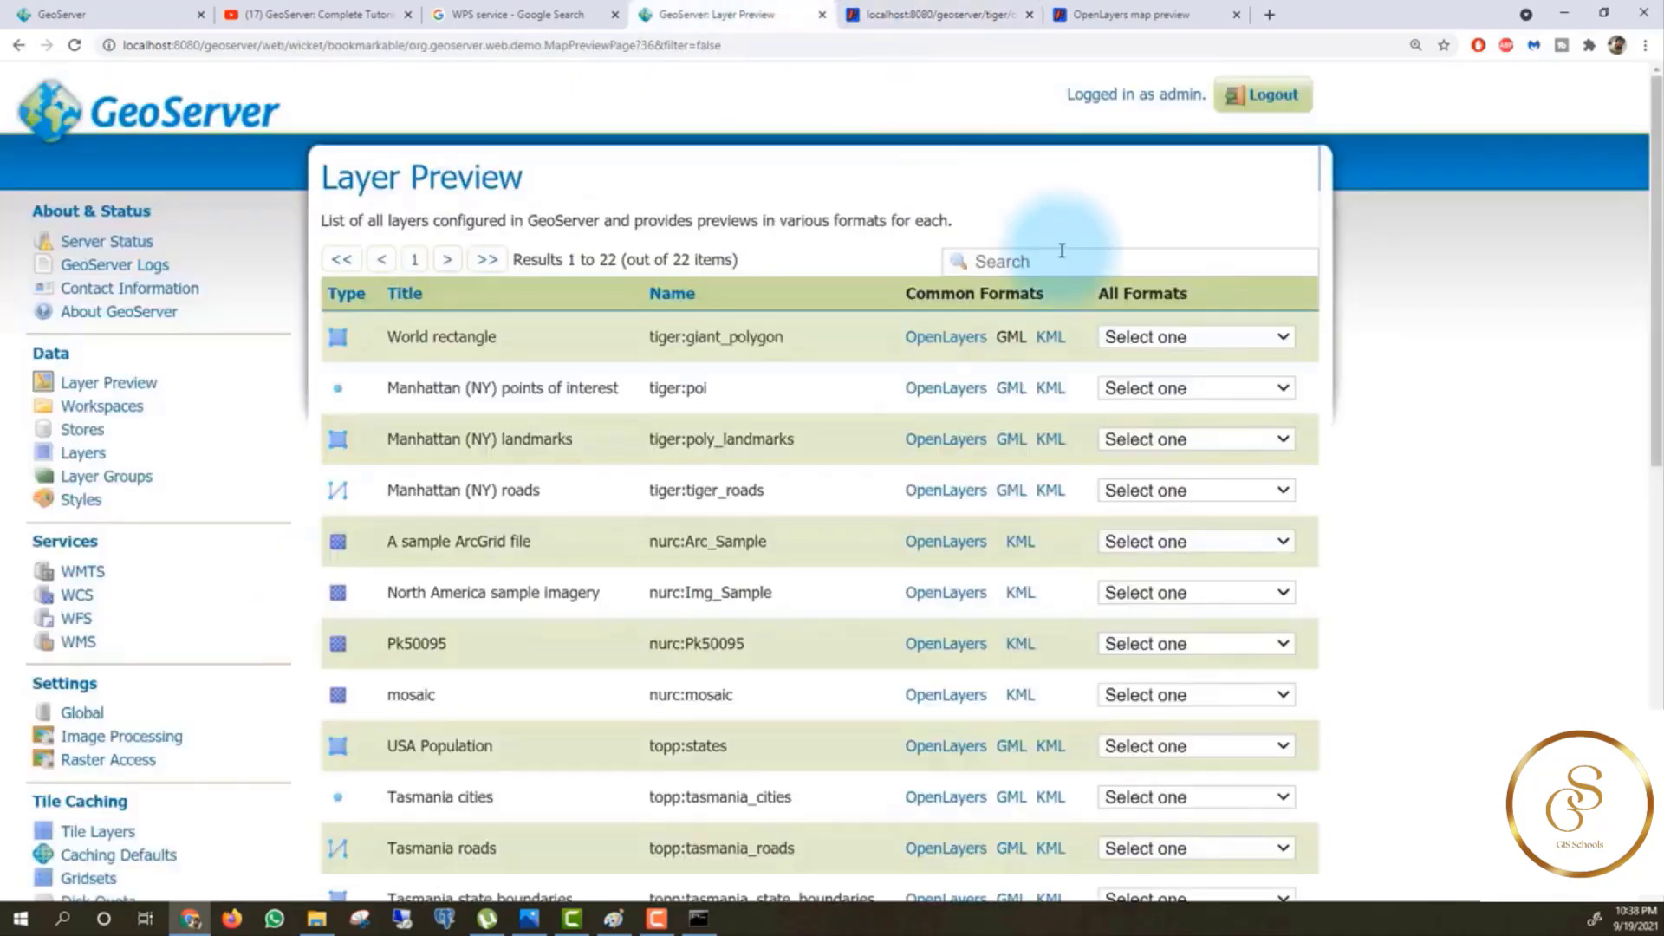
Look through all output formats for the World rectangle layer, preview it as PNG, and return to the layer list.
{"action": "left_click", "coordinate": [1284, 337]}
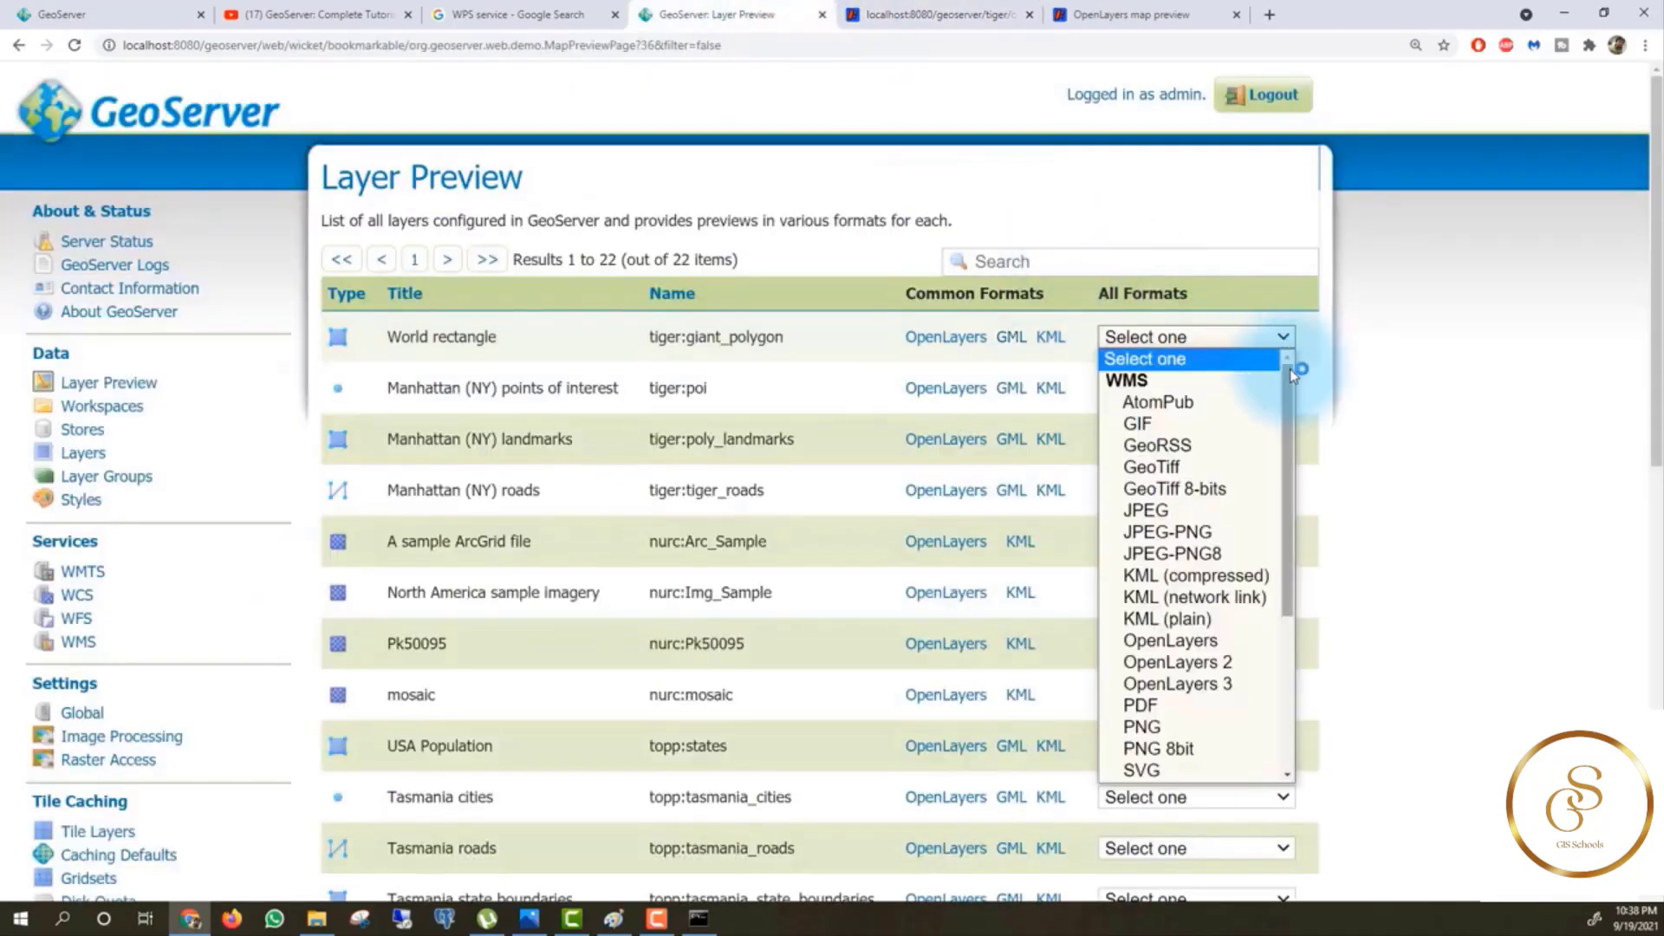
{"action": "left_click_drag", "start_coordinate": [1291, 373], "coordinate": [1263, 501]}
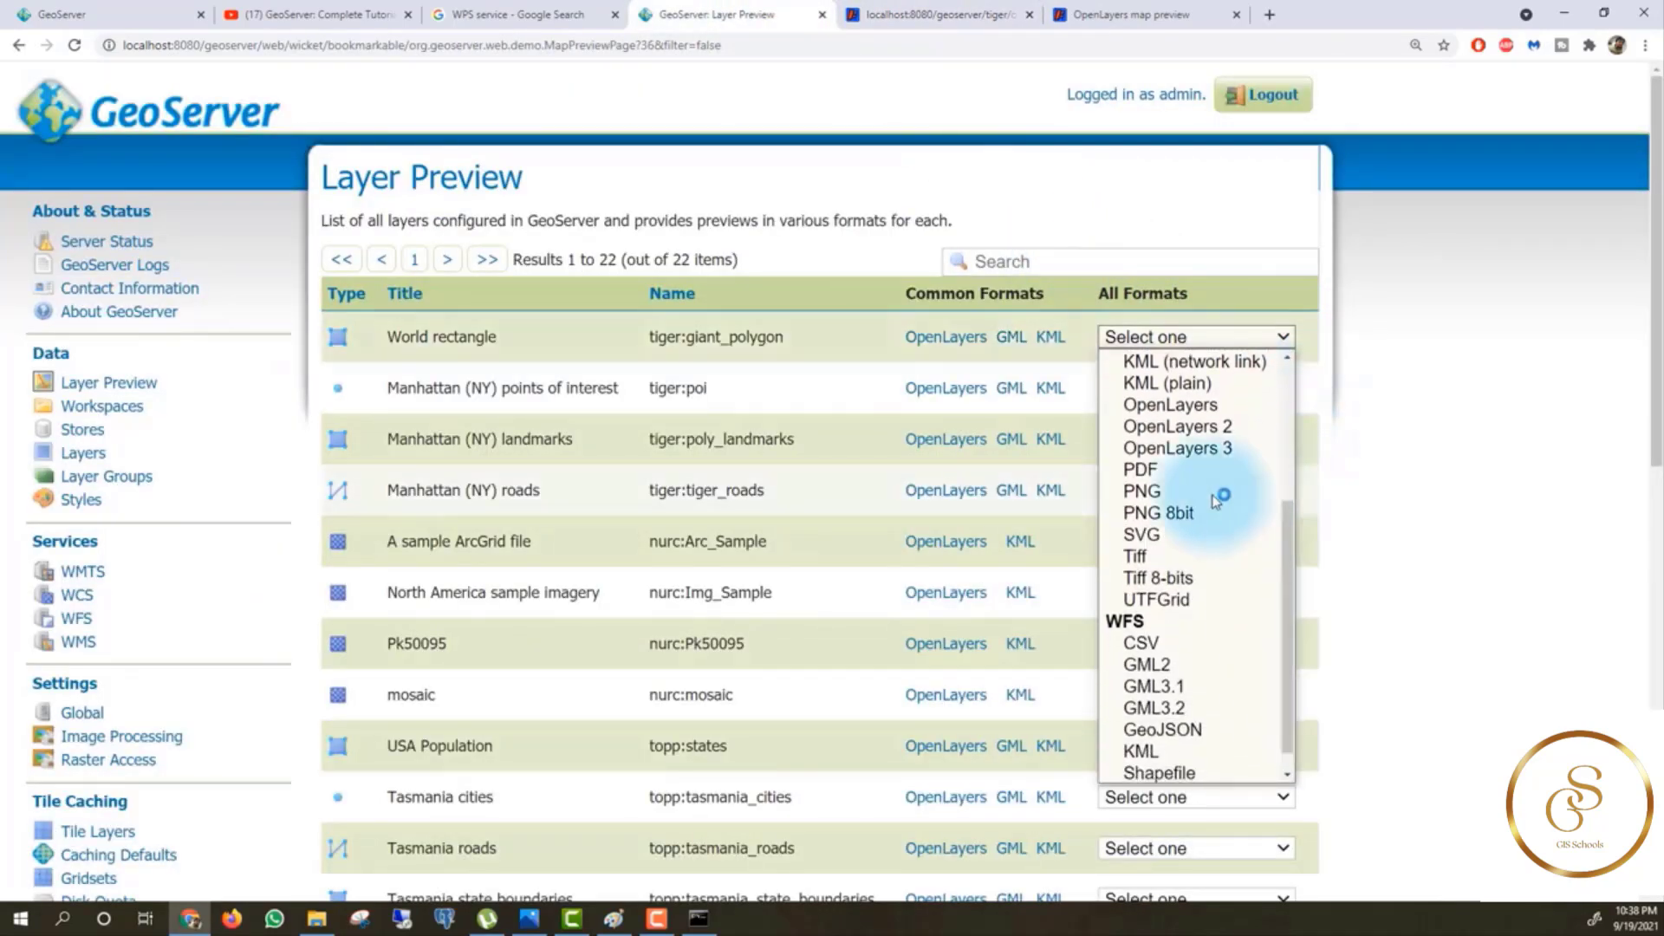
{"action": "left_click", "coordinate": [1150, 493]}
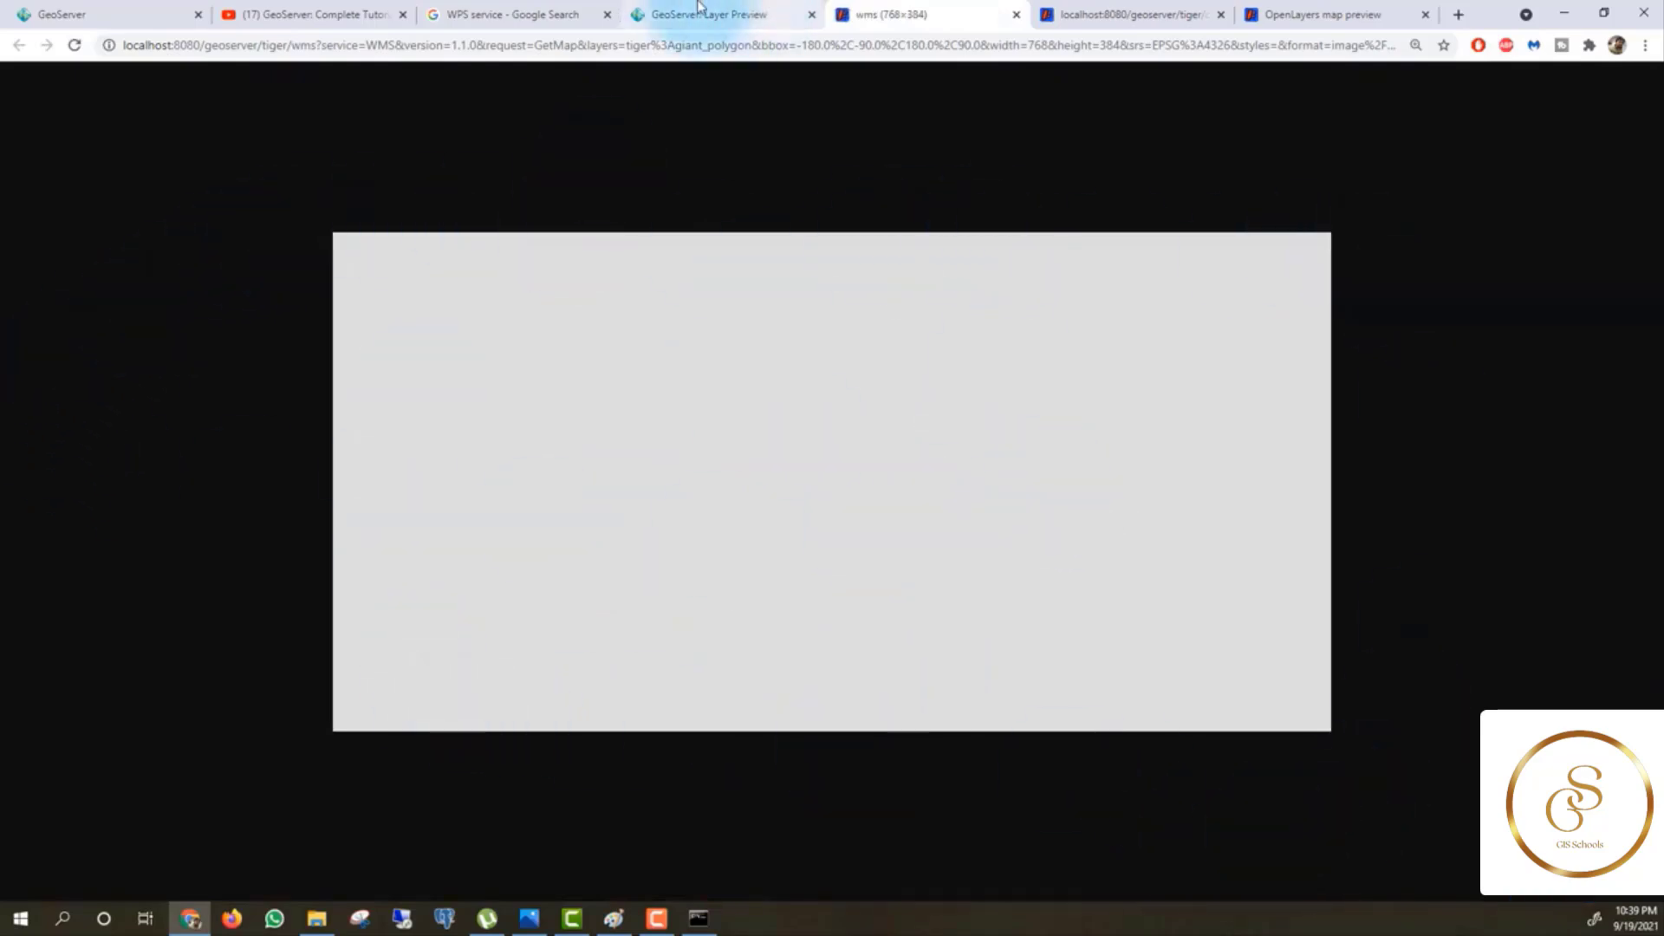
{"action": "left_click", "coordinate": [693, 15]}
{"action": "left_click_drag", "start_coordinate": [1654, 420], "coordinate": [1656, 628]}
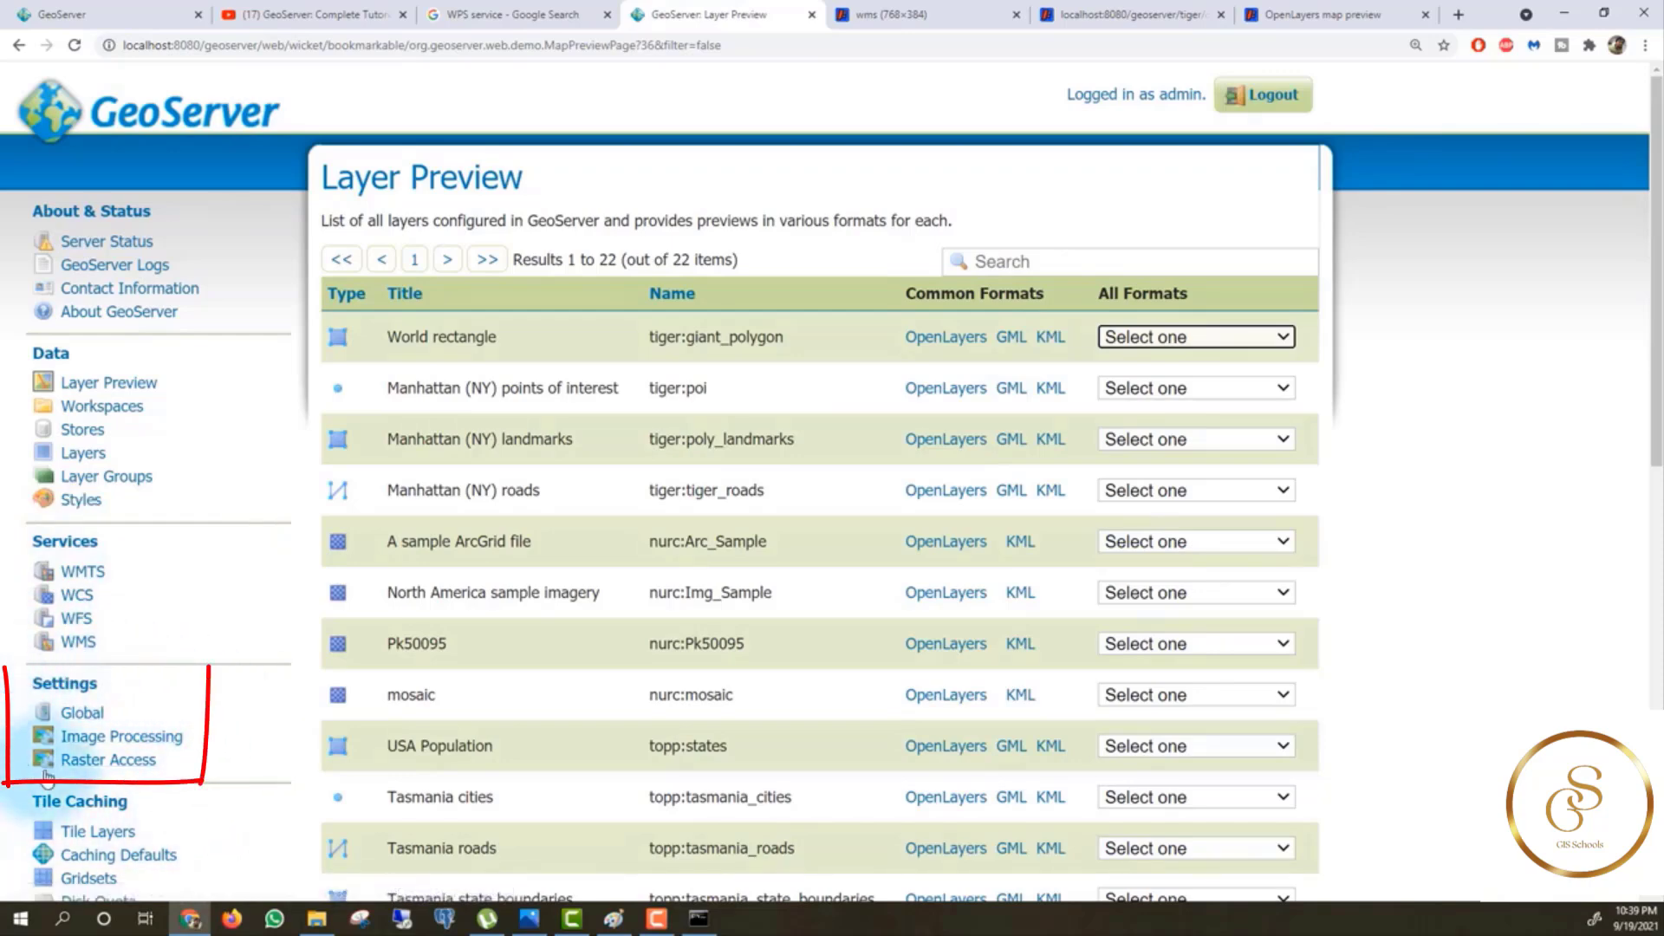
Examine the Security Settings page, and the Passwords page with its master password providers and password policies.
{"action": "left_click_drag", "start_coordinate": [1656, 227], "coordinate": [1657, 451]}
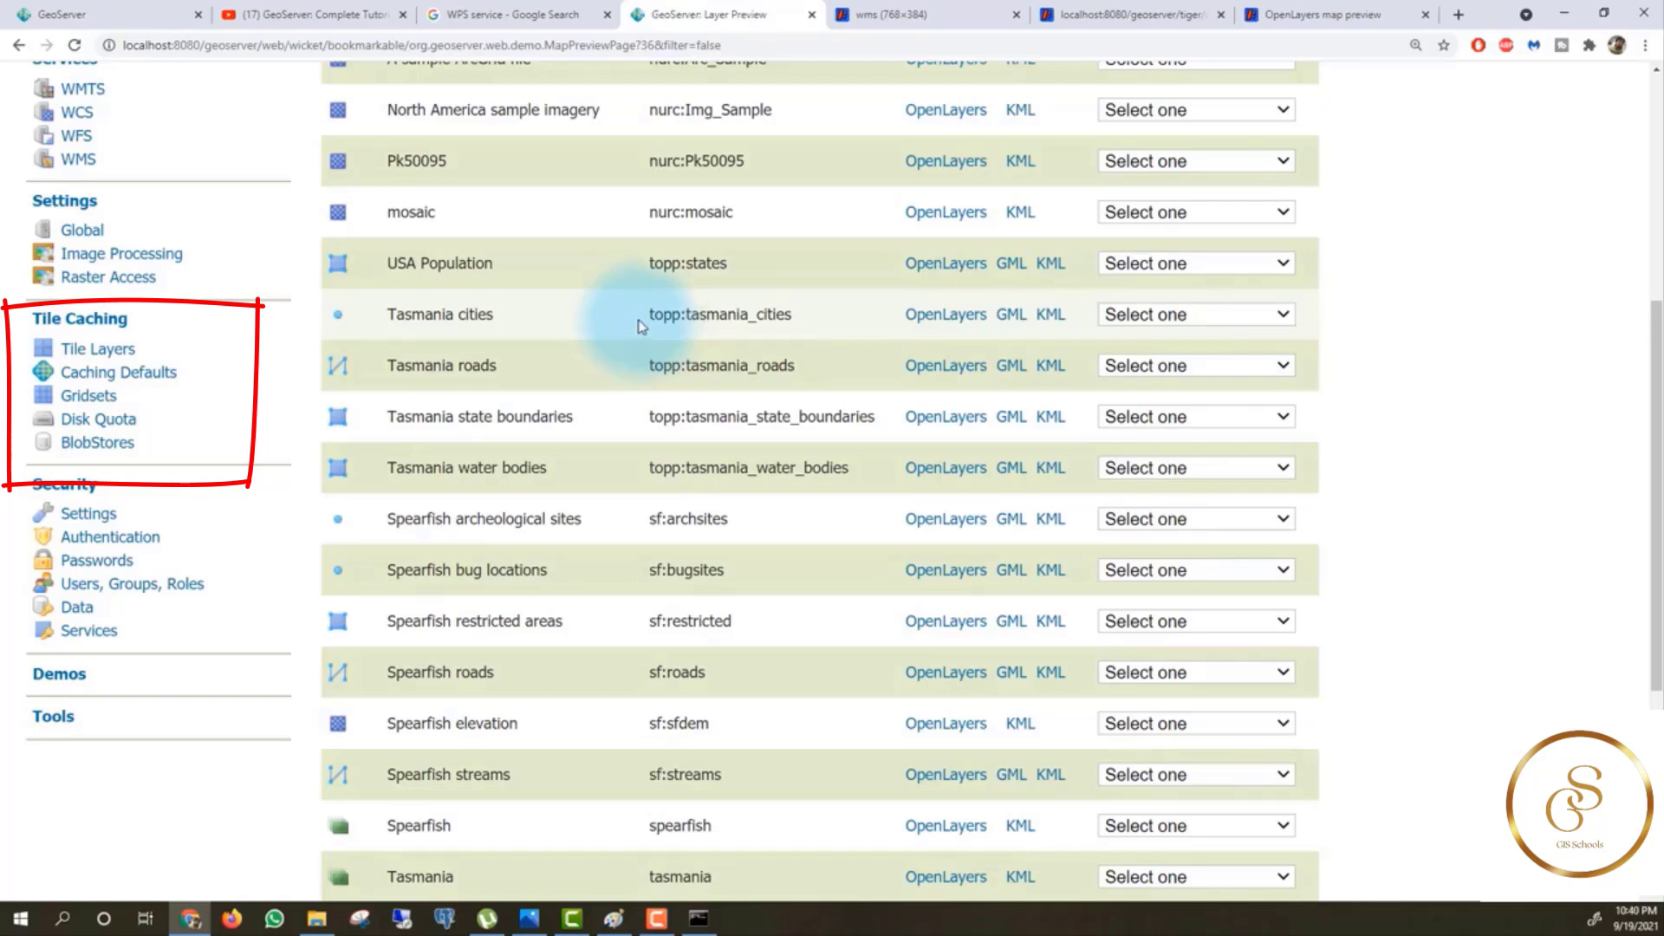
{"action": "left_click", "coordinate": [90, 515]}
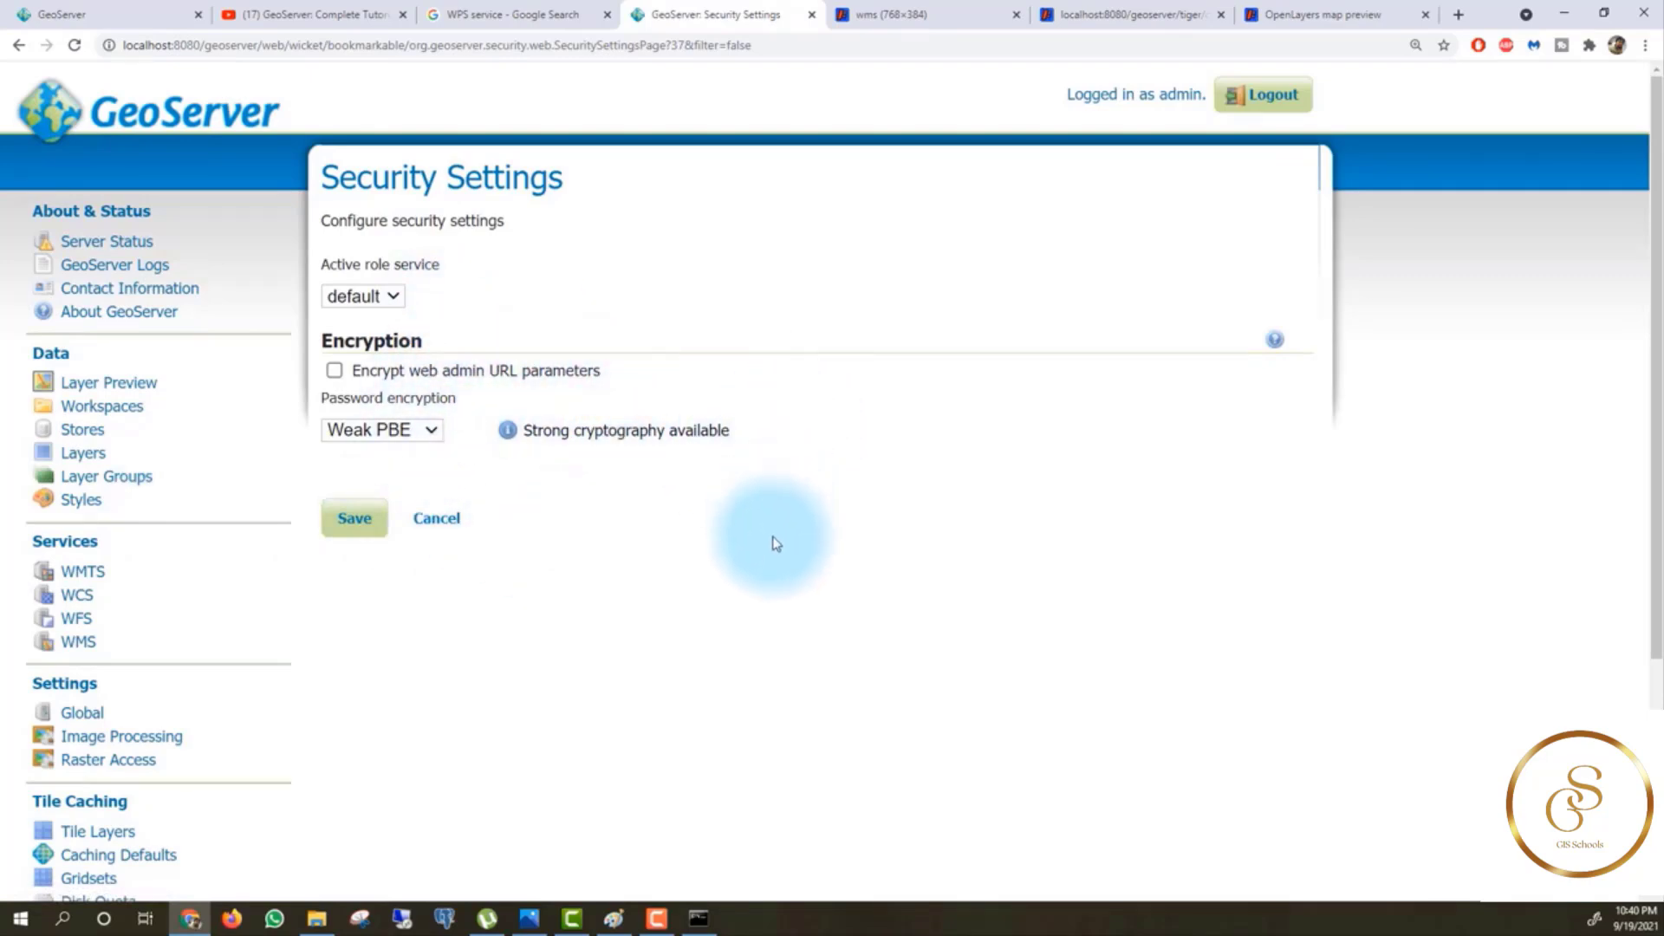
{"action": "scroll", "coordinate": [774, 544], "scroll_direction": "down", "scroll_amount": 4}
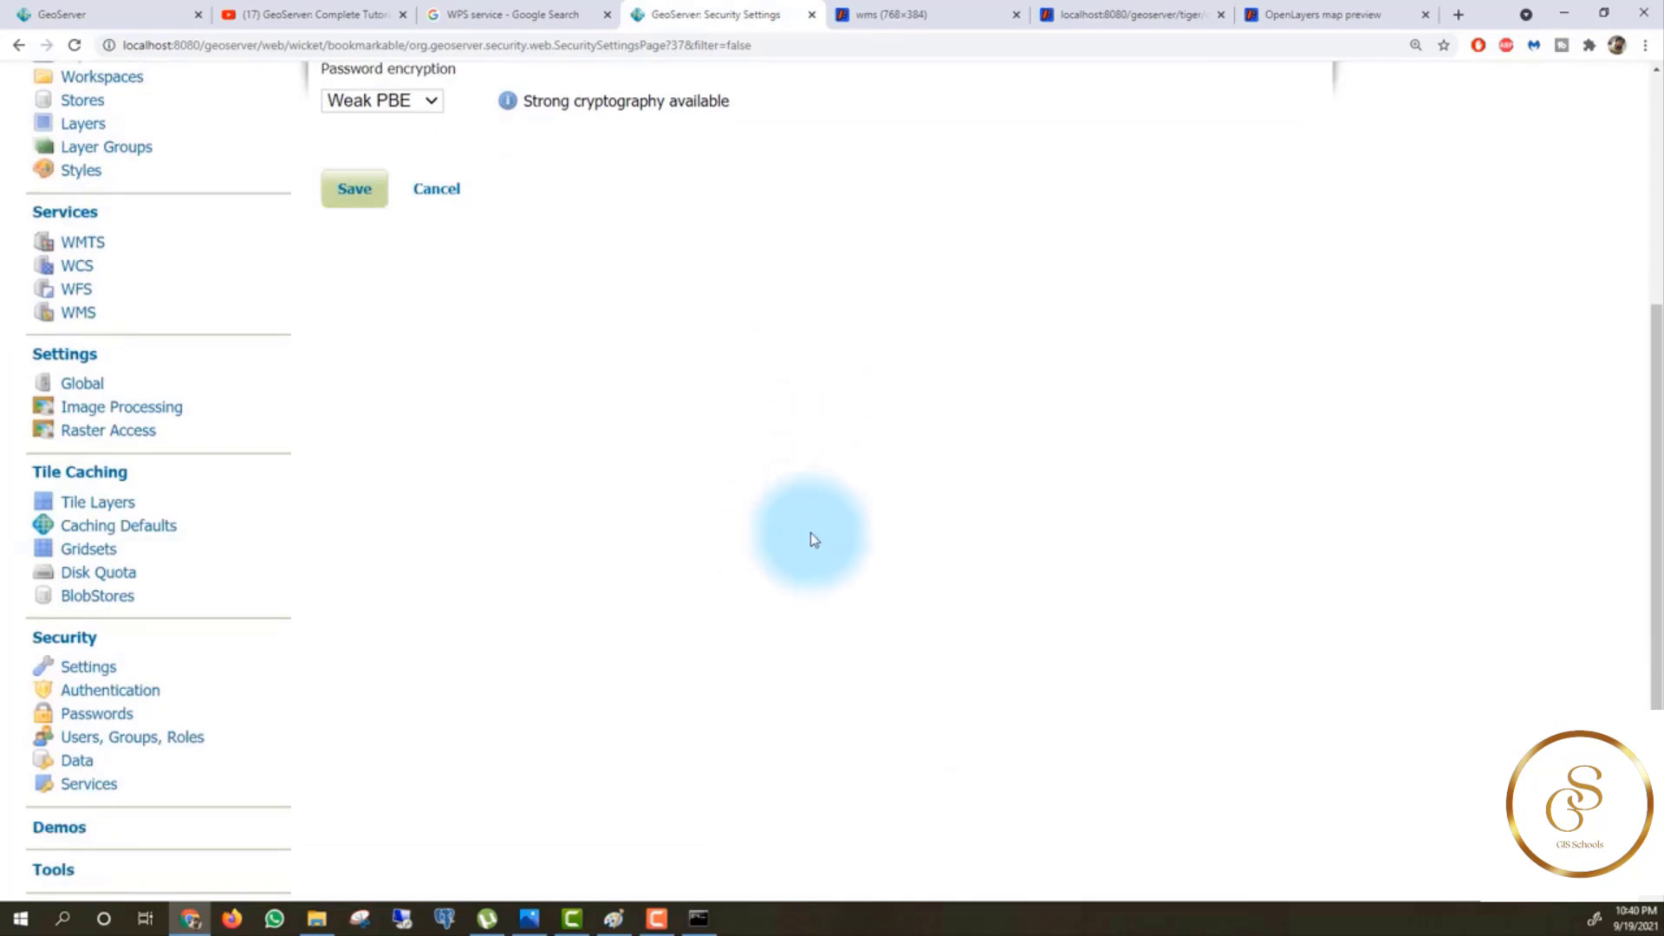
{"action": "left_click", "coordinate": [108, 719]}
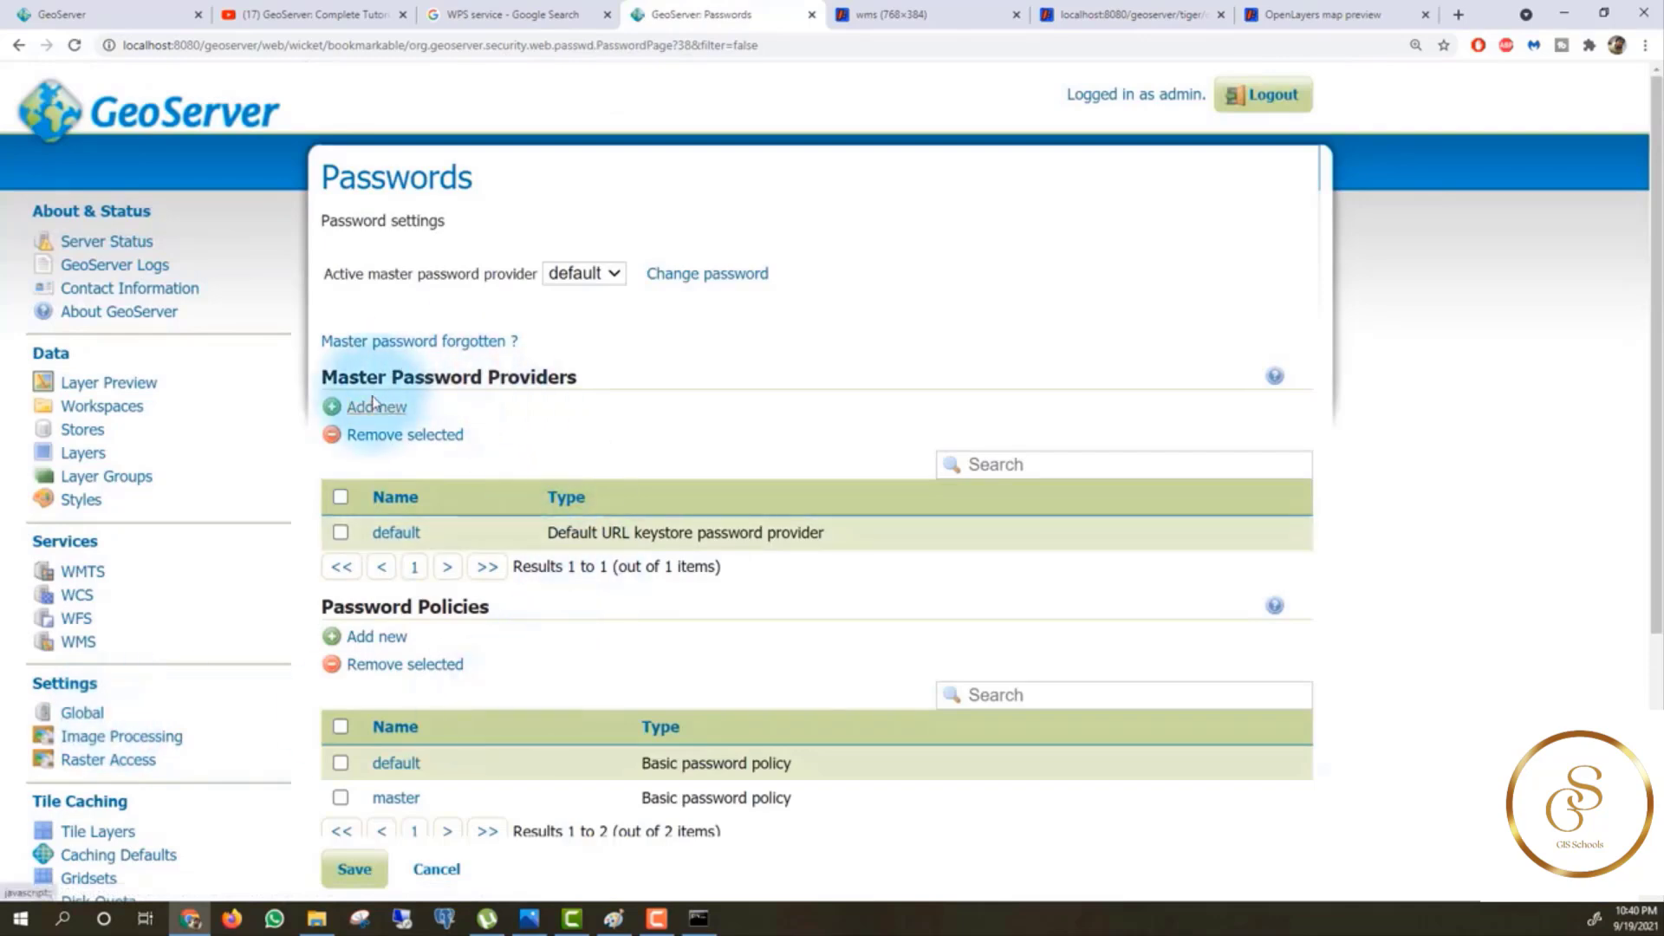
{"action": "scroll", "coordinate": [589, 704], "scroll_direction": "down", "scroll_amount": 5}
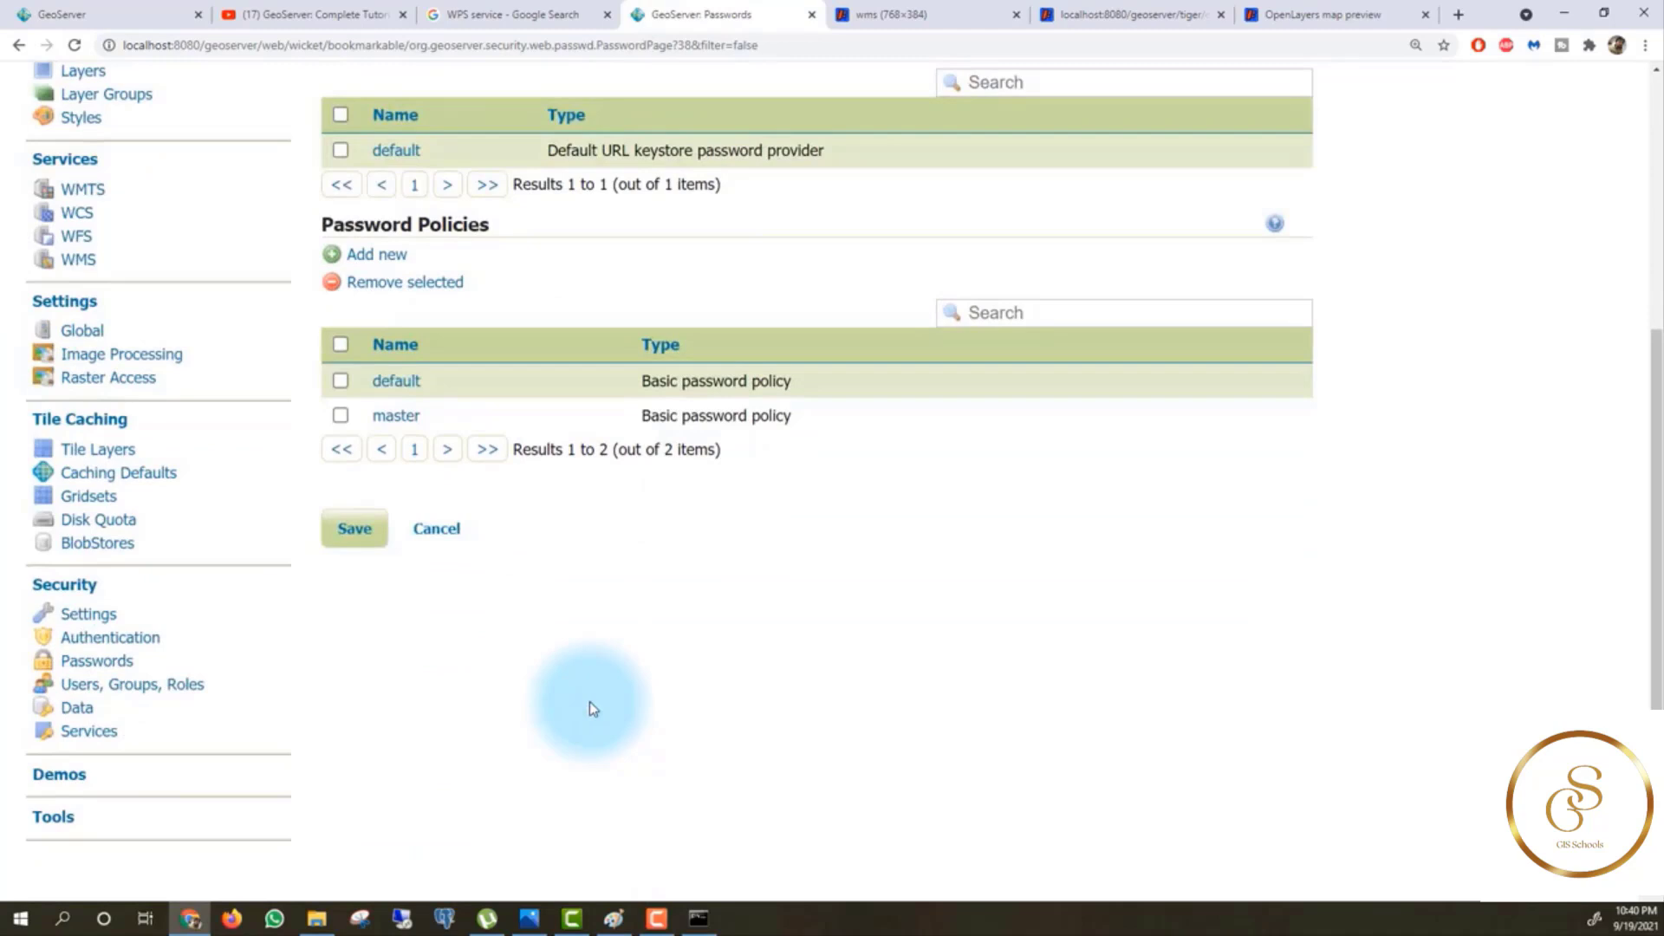
Open Users, Groups, and Roles and examine the form for adding a new user group service.
{"action": "left_click", "coordinate": [124, 686]}
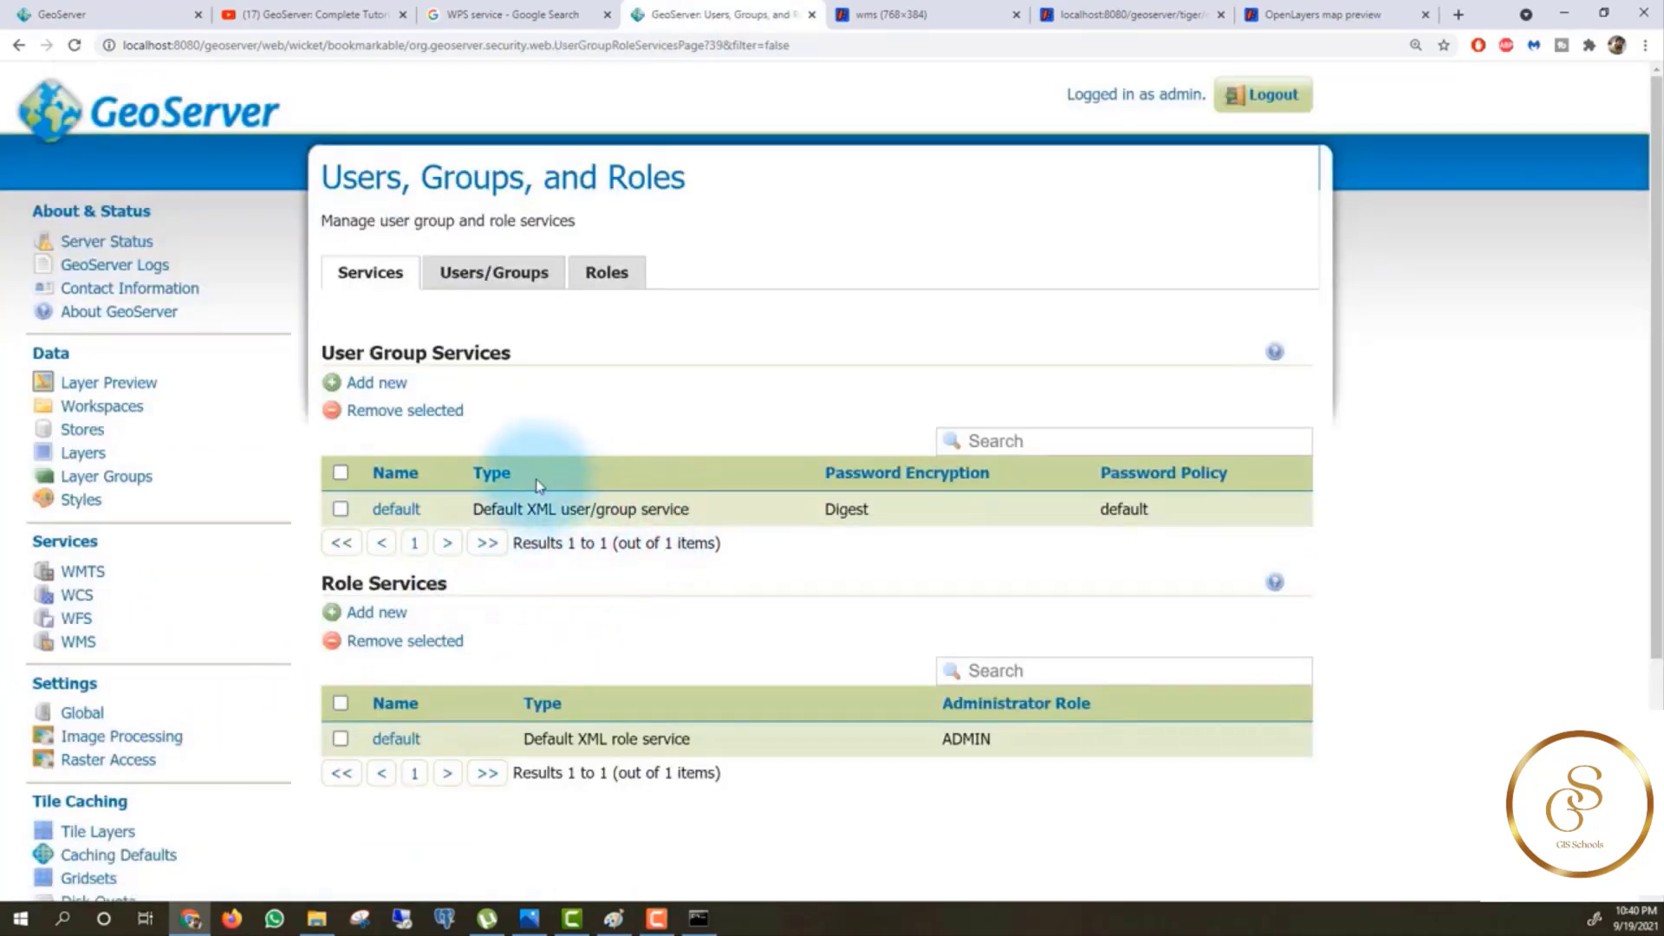
{"action": "left_click", "coordinate": [369, 383]}
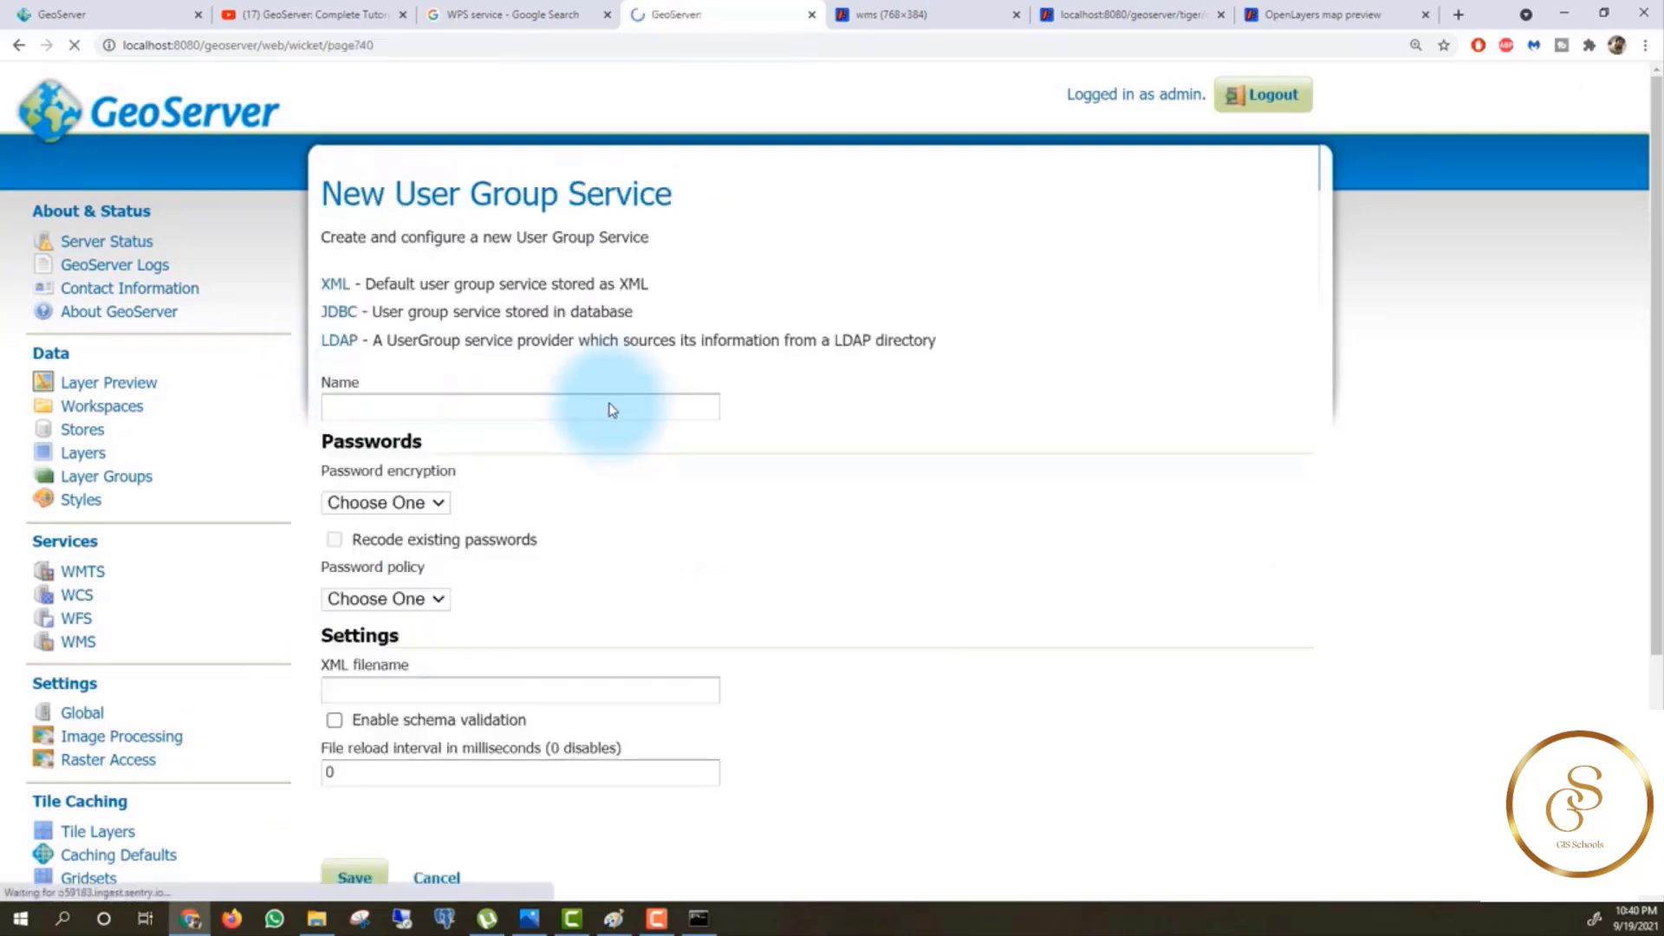
{"action": "scroll", "coordinate": [668, 524], "scroll_direction": "down", "scroll_amount": 3}
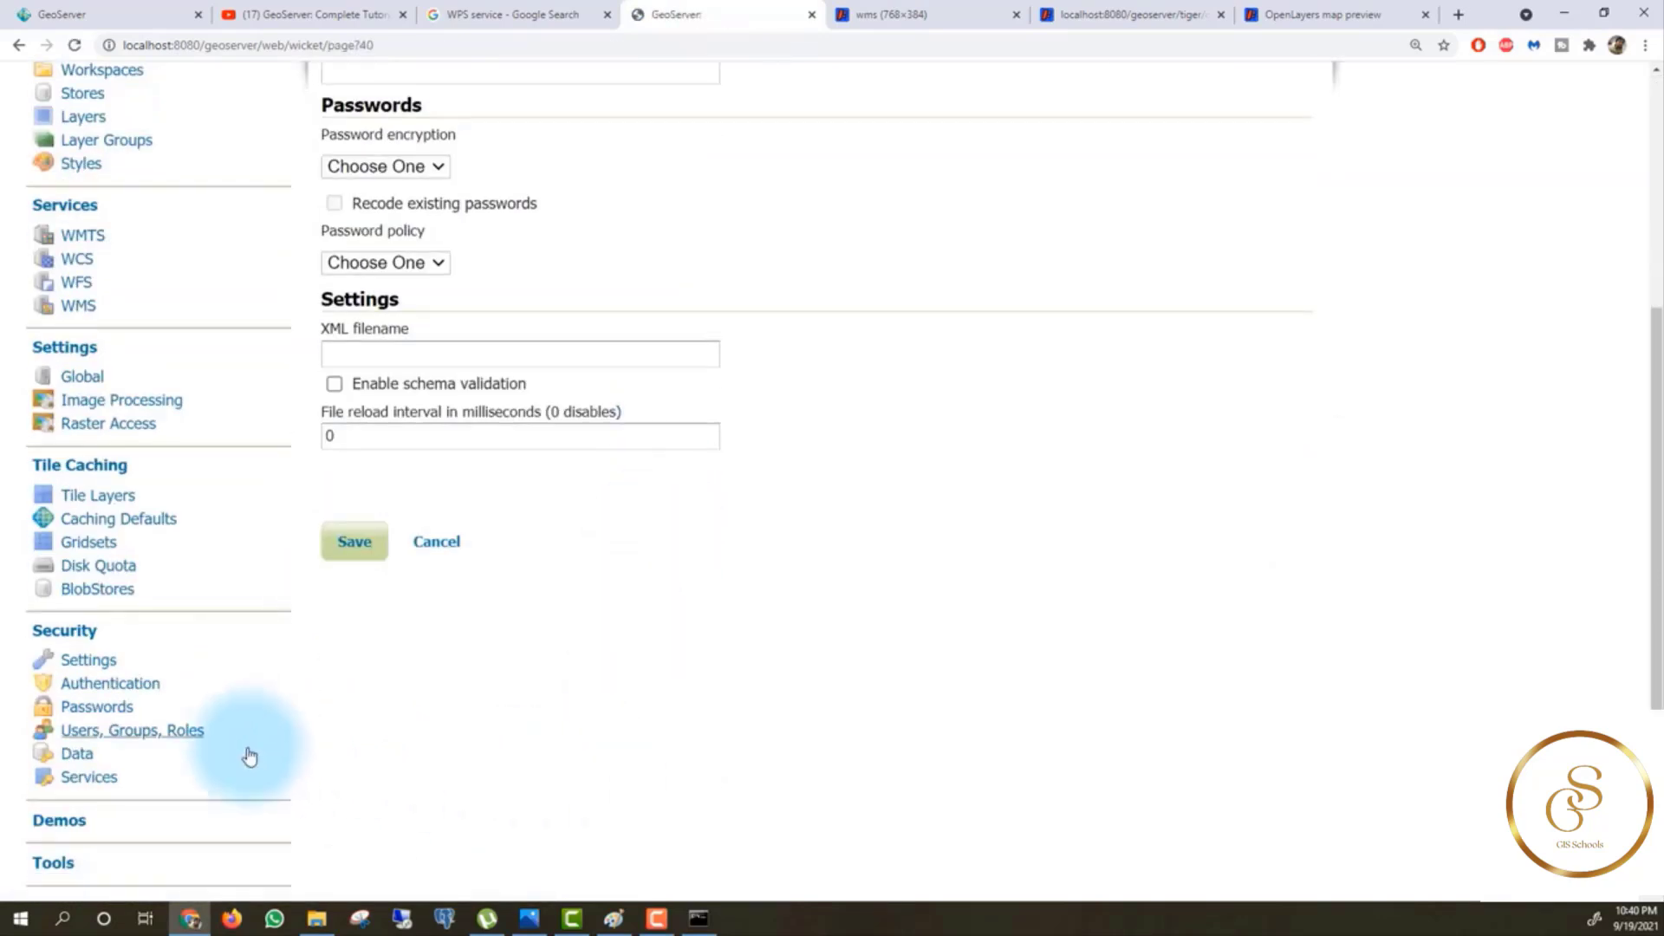
{"action": "scroll", "coordinate": [546, 673], "scroll_direction": "up", "scroll_amount": 3}
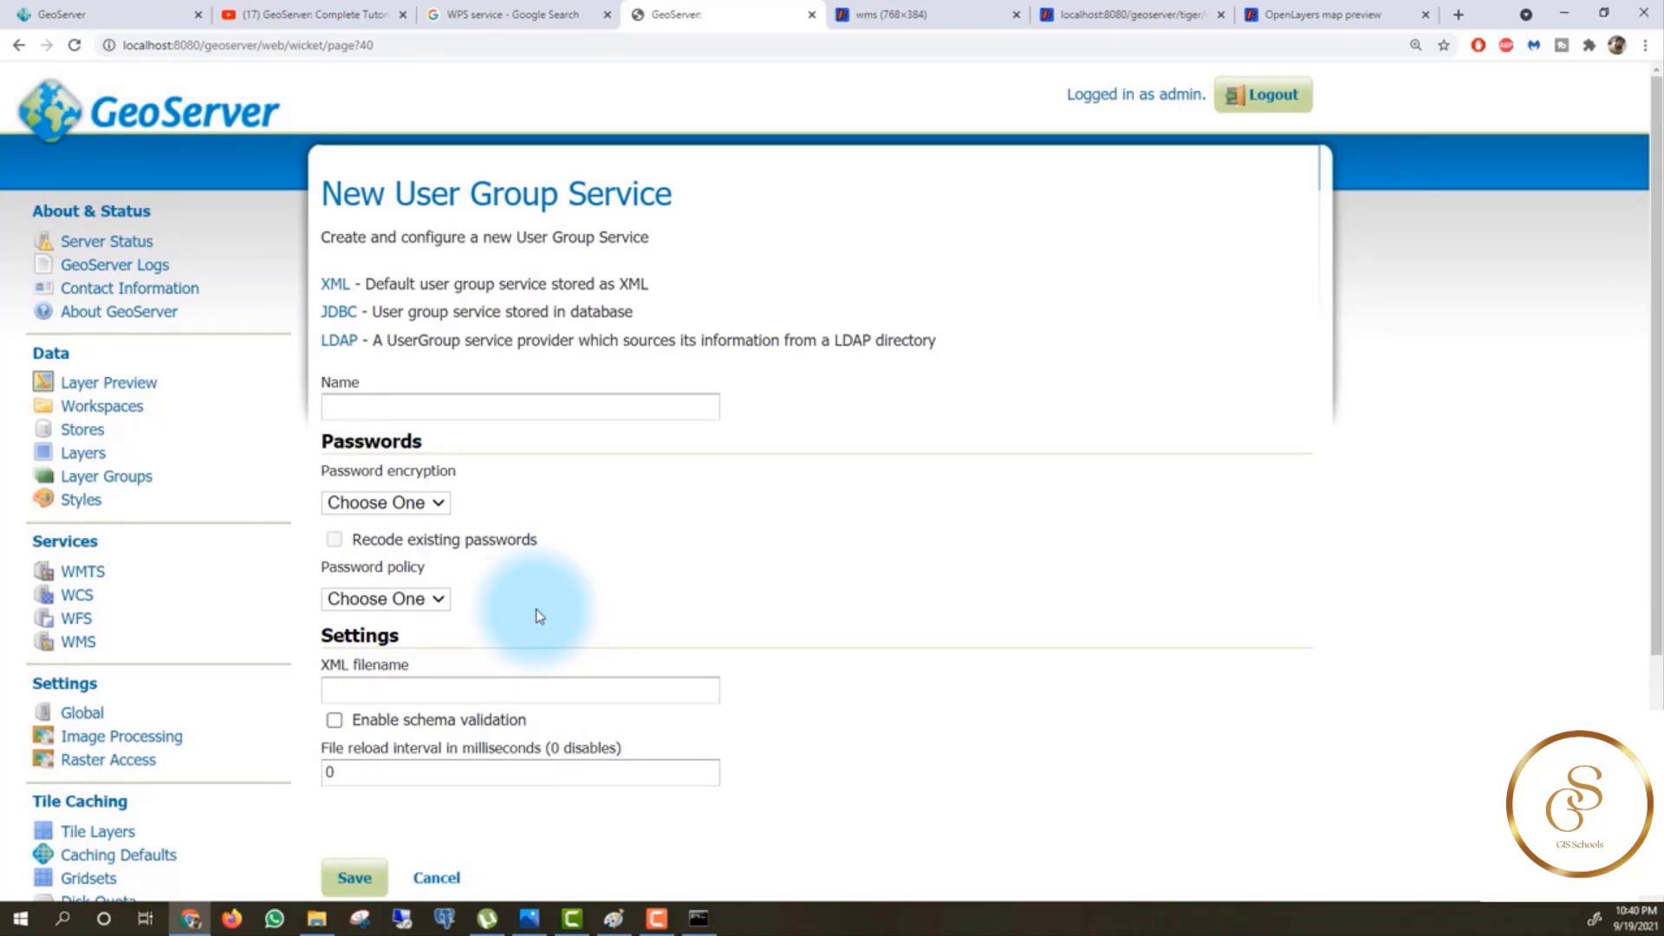
{"action": "scroll", "coordinate": [539, 615], "scroll_direction": "down", "scroll_amount": 4}
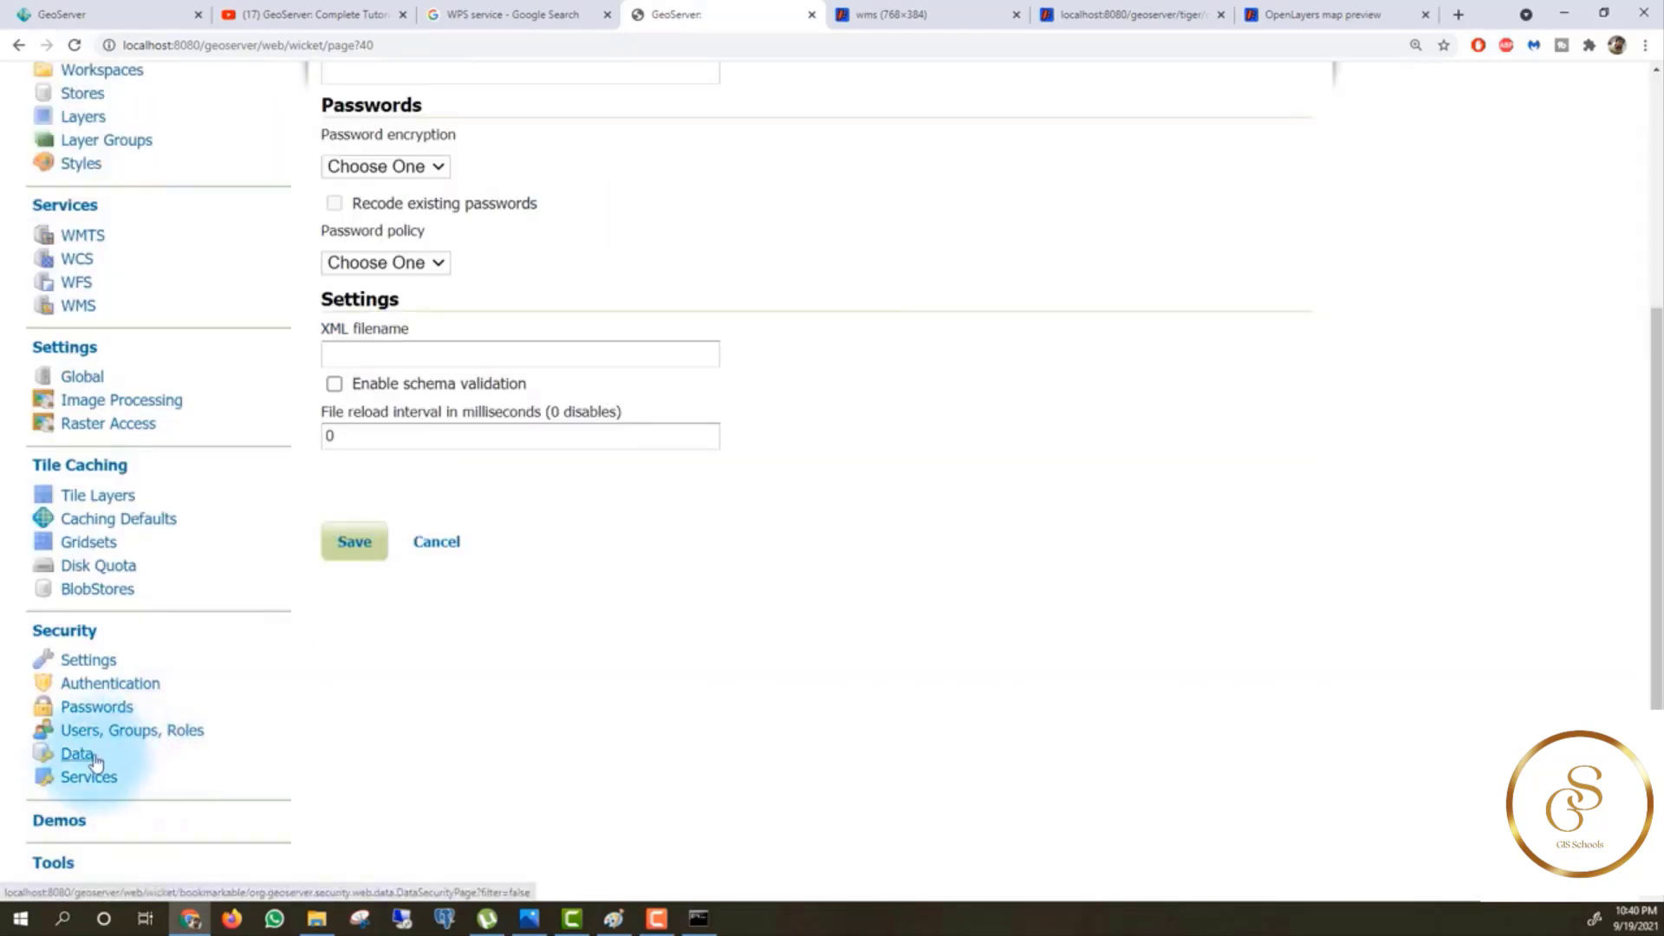
Open the Data Security page and examine its access rules and catalog mode options.
{"action": "left_click", "coordinate": [78, 753]}
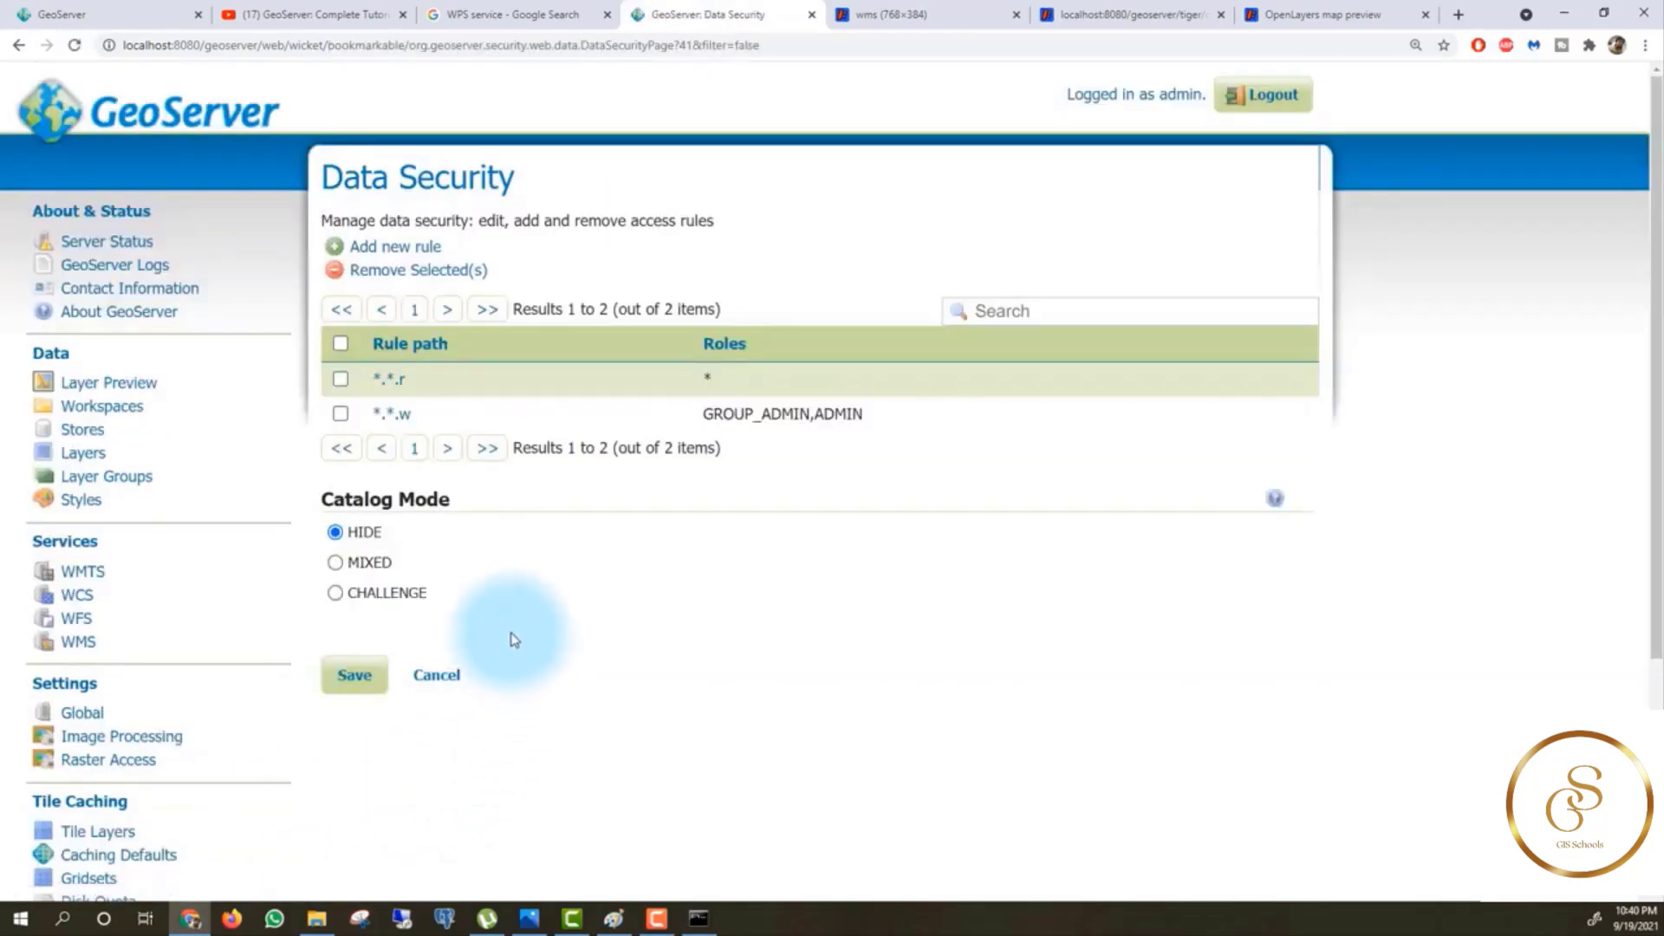
{"action": "scroll", "coordinate": [546, 772], "scroll_direction": "down", "scroll_amount": 3}
{"action": "scroll", "coordinate": [551, 761], "scroll_direction": "down", "scroll_amount": 1}
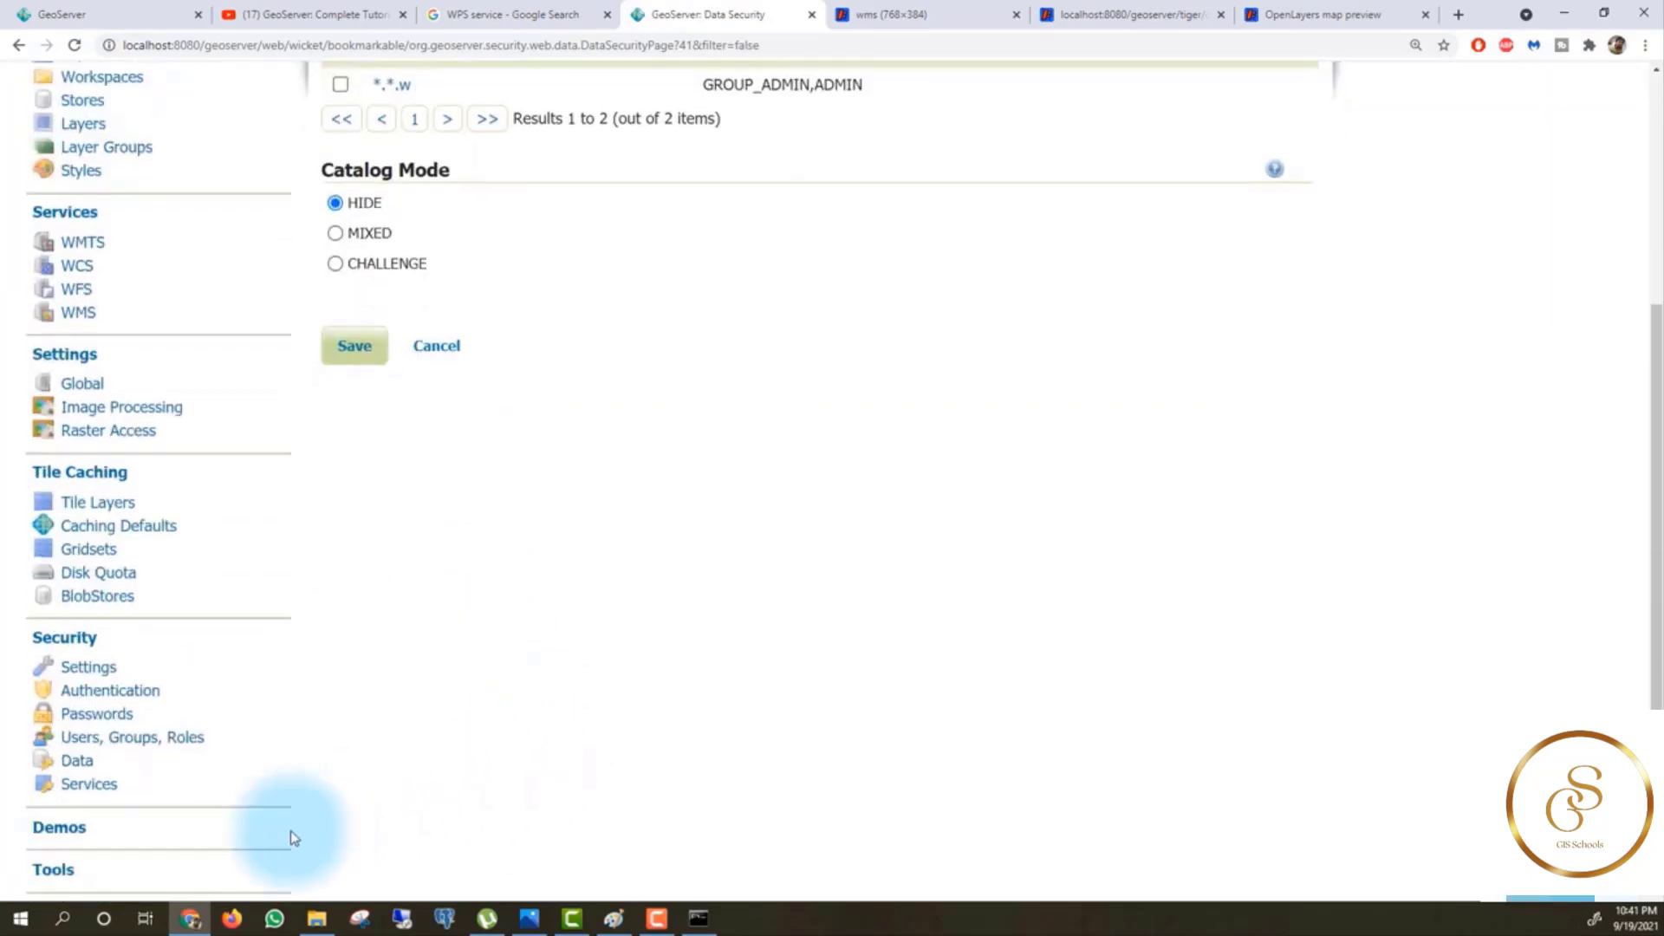
View the service access rules list under Security and return to the GeoServer Welcome page.
{"action": "left_click", "coordinate": [89, 783]}
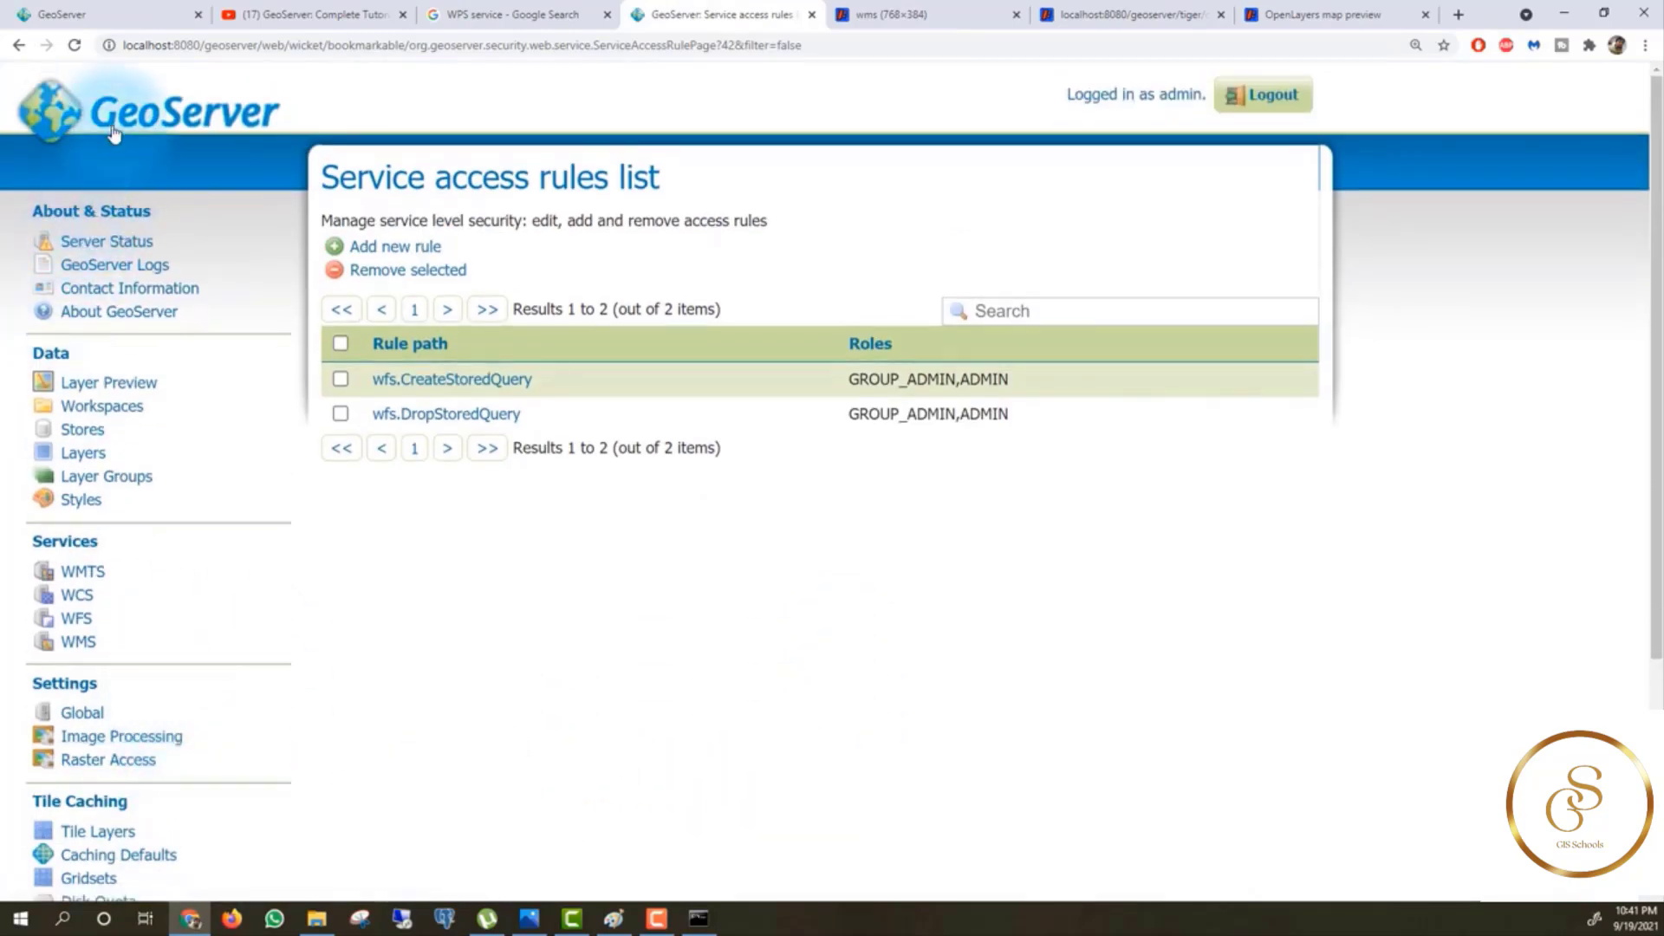
{"action": "left_click", "coordinate": [61, 109]}
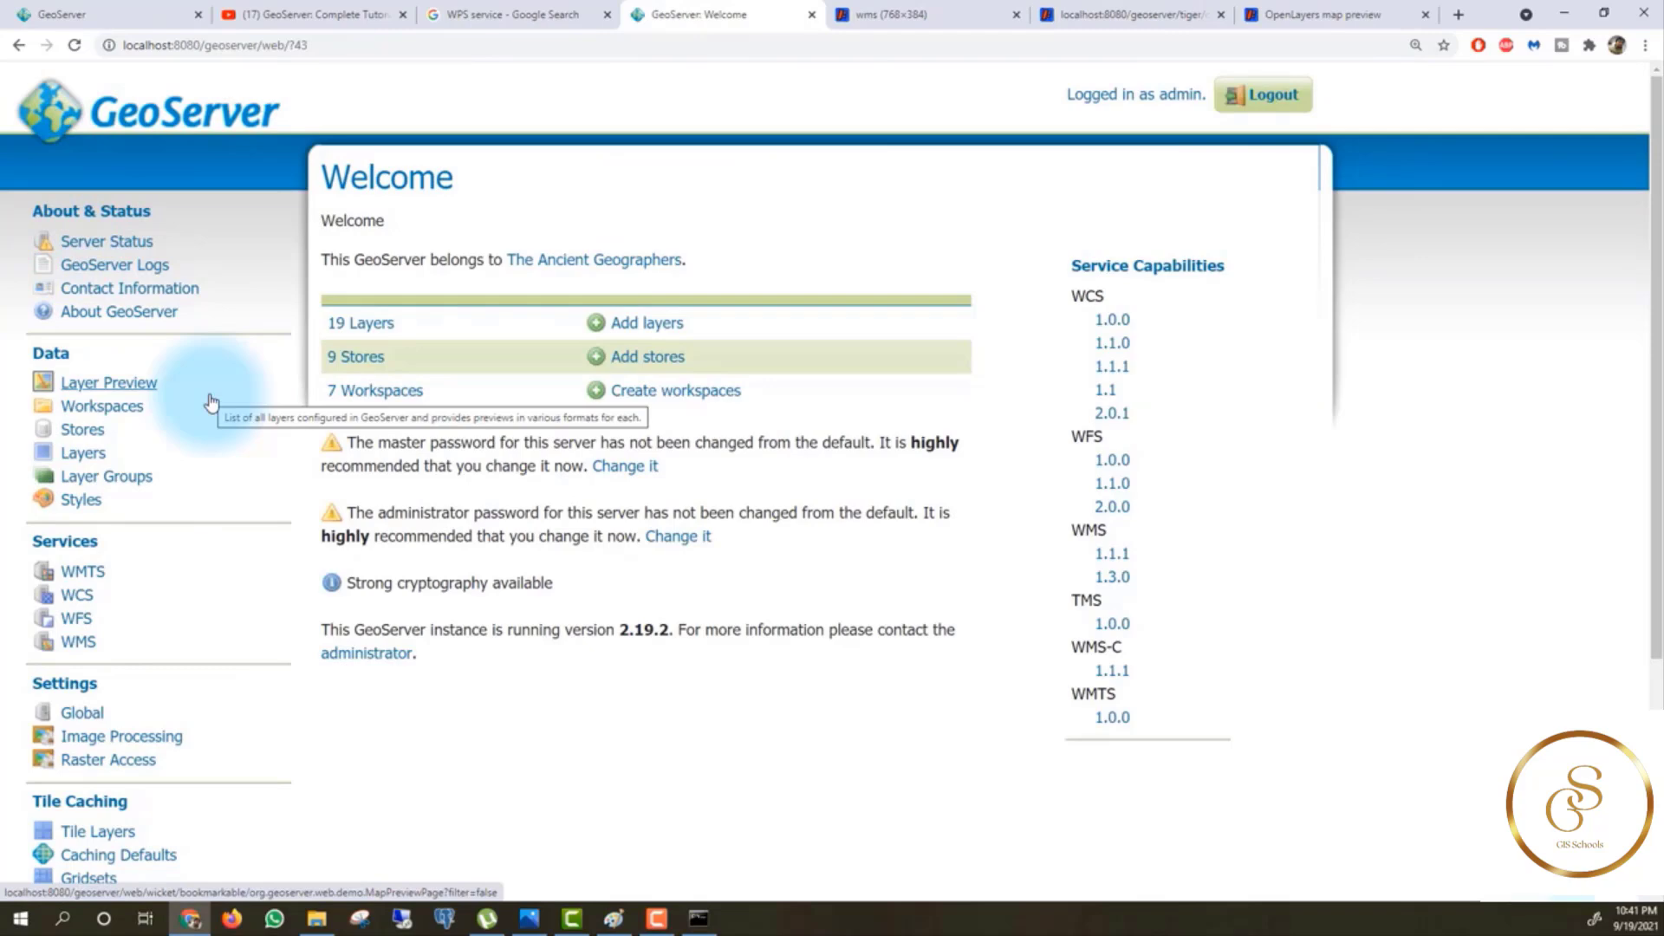